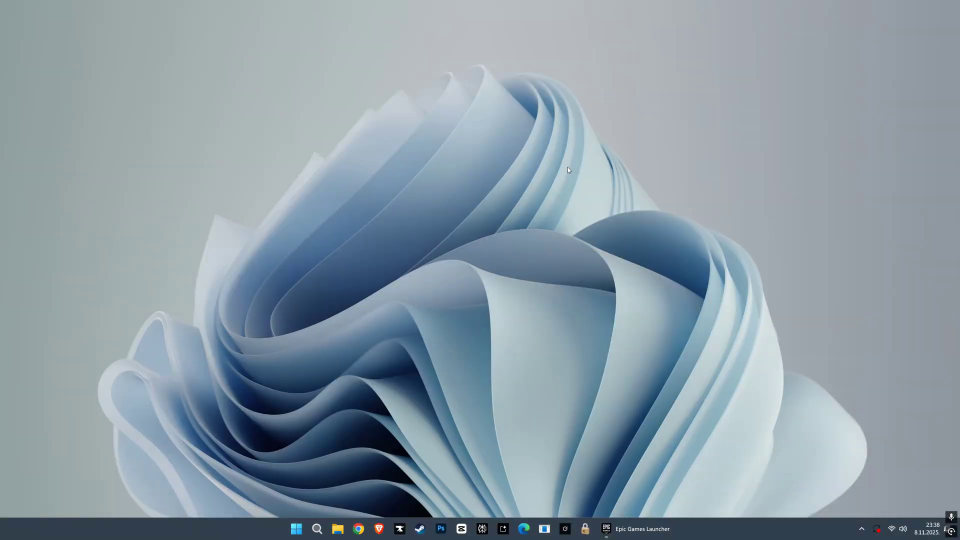
- Open the Epic Games Launcher and review Fortnite's installation options, closing them without changes
{"action": "left_click", "coordinate": [622, 525]}
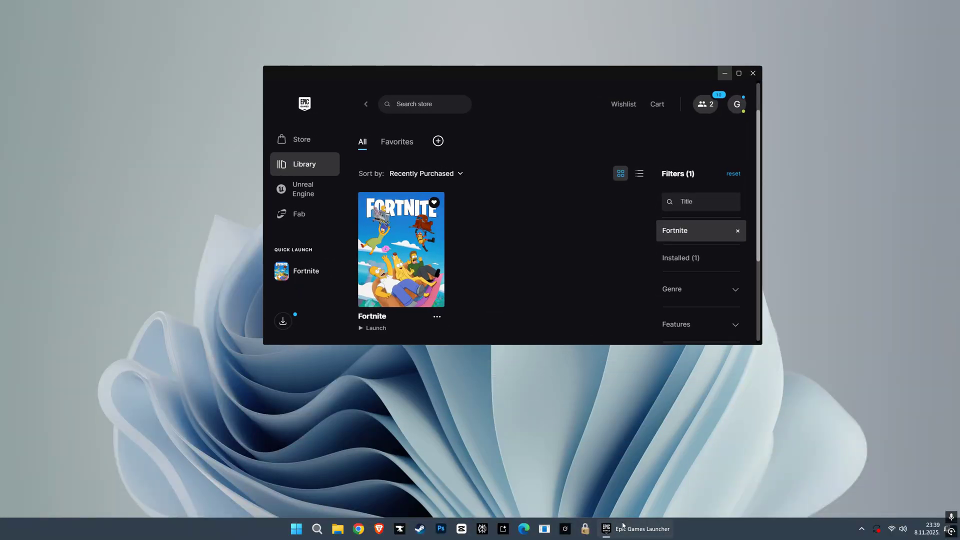
{"action": "left_click", "coordinate": [439, 320]}
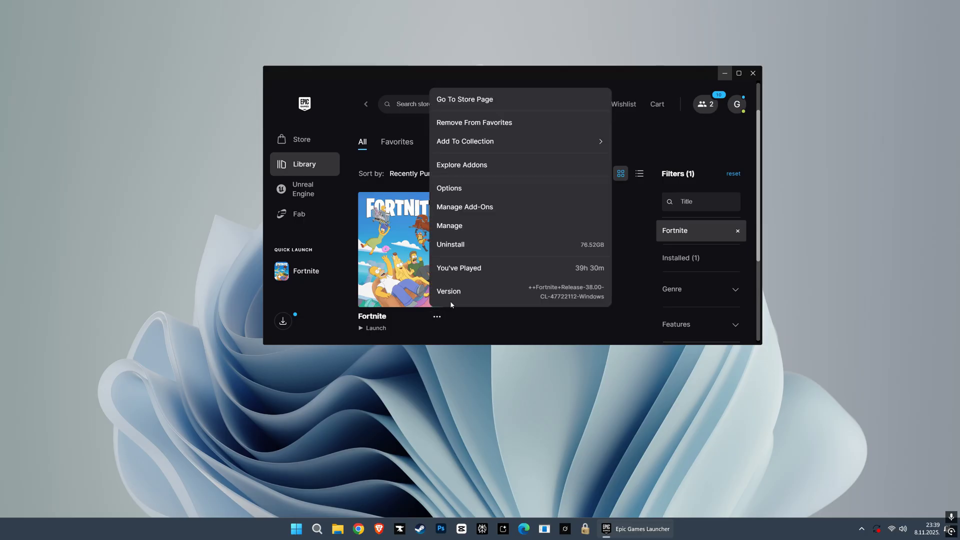
{"action": "left_click", "coordinate": [452, 186]}
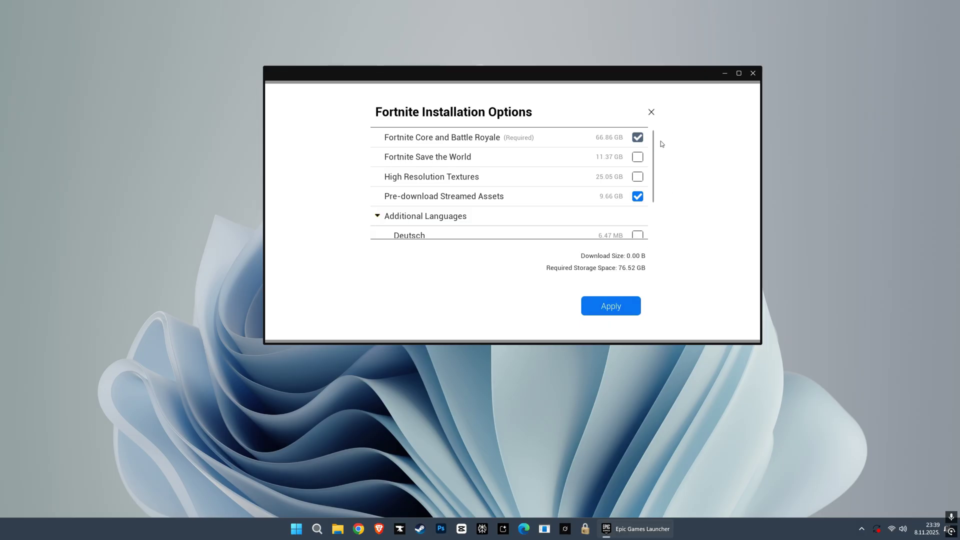
{"action": "left_click", "coordinate": [650, 112]}
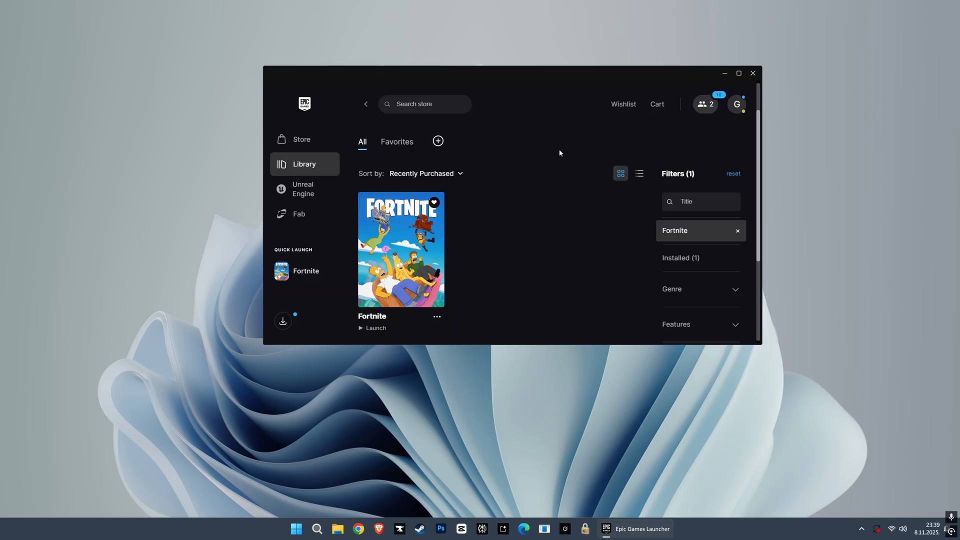
- Open Fortnite's installation folder from its management settings and search the folder for ".exe"
{"action": "left_click", "coordinate": [437, 316]}
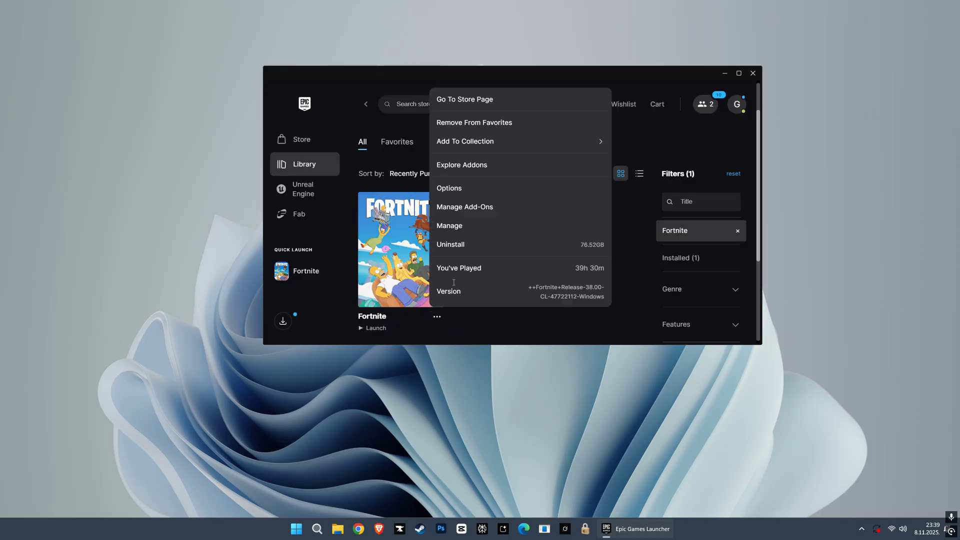
{"action": "left_click", "coordinate": [457, 226]}
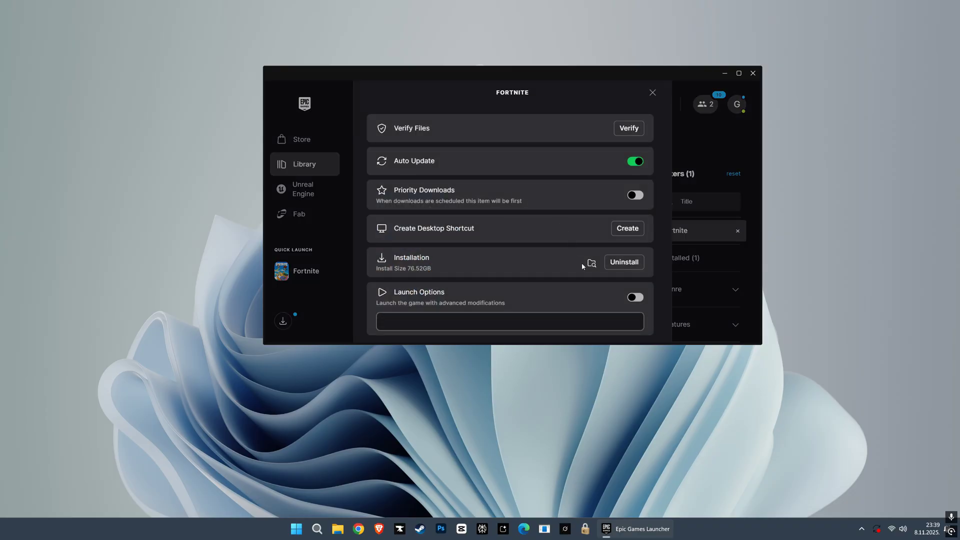
{"action": "left_click", "coordinate": [591, 262]}
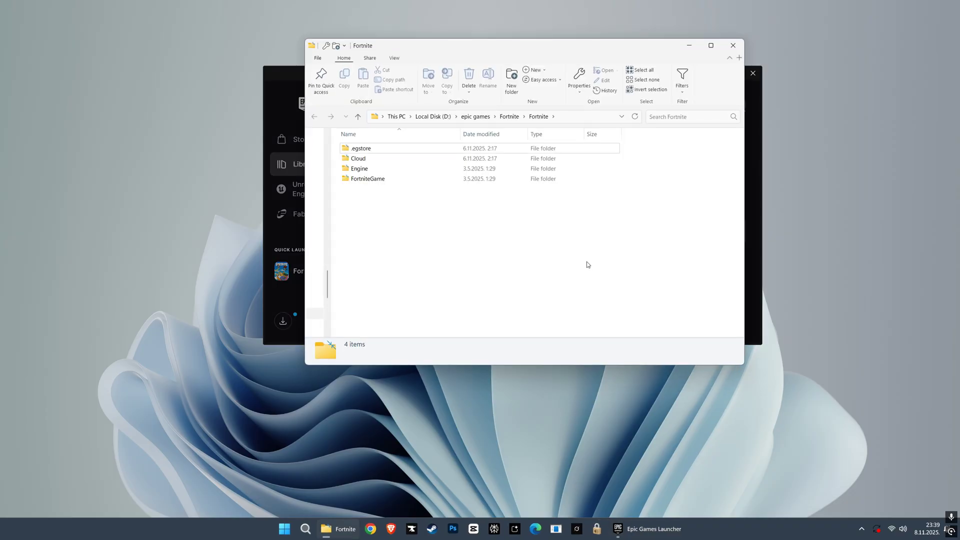
{"action": "left_click", "coordinate": [655, 120]}
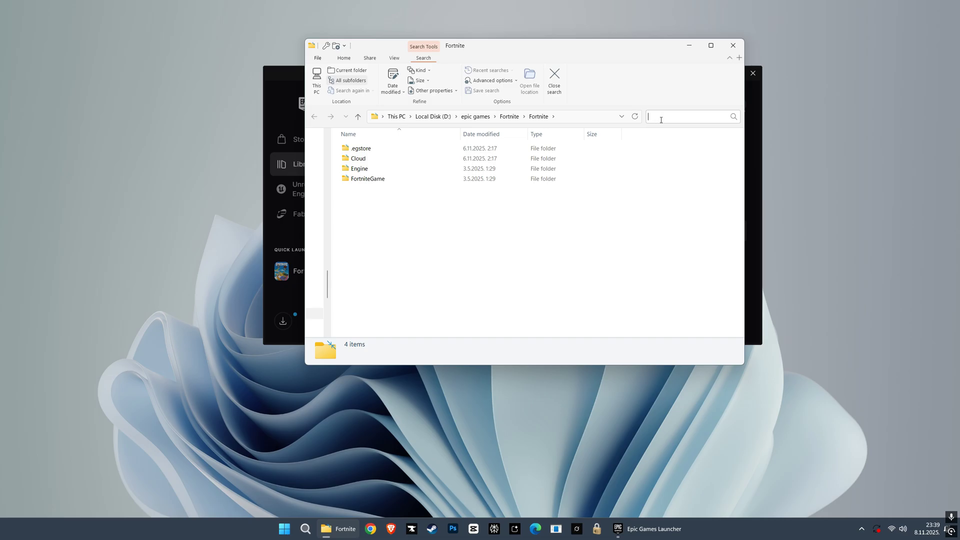
{"action": "type", "text": ".exe"}
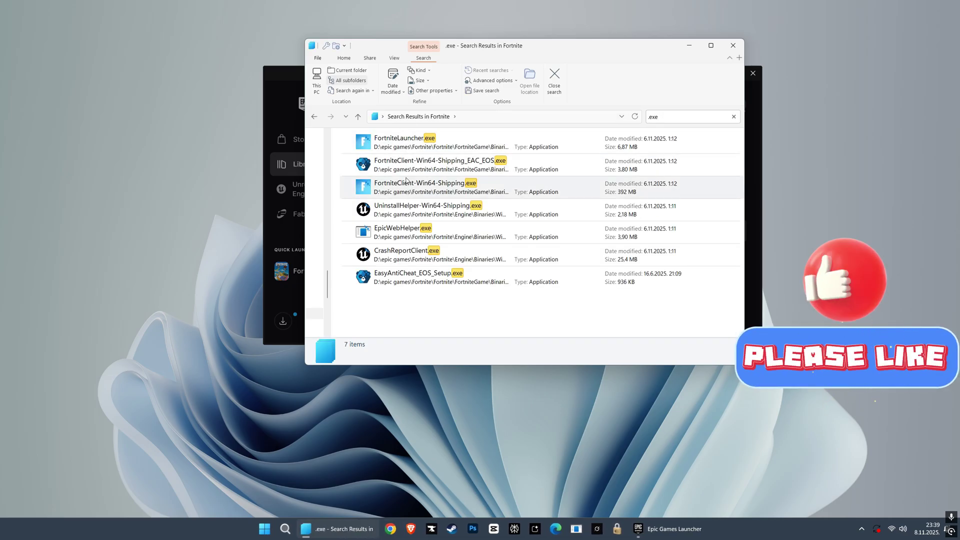
- Open the all-users compatibility settings in the properties of FortniteClient-Win64-Shipping.exe
{"action": "left_click", "coordinate": [421, 191]}
{"action": "right_click", "coordinate": [421, 190]}
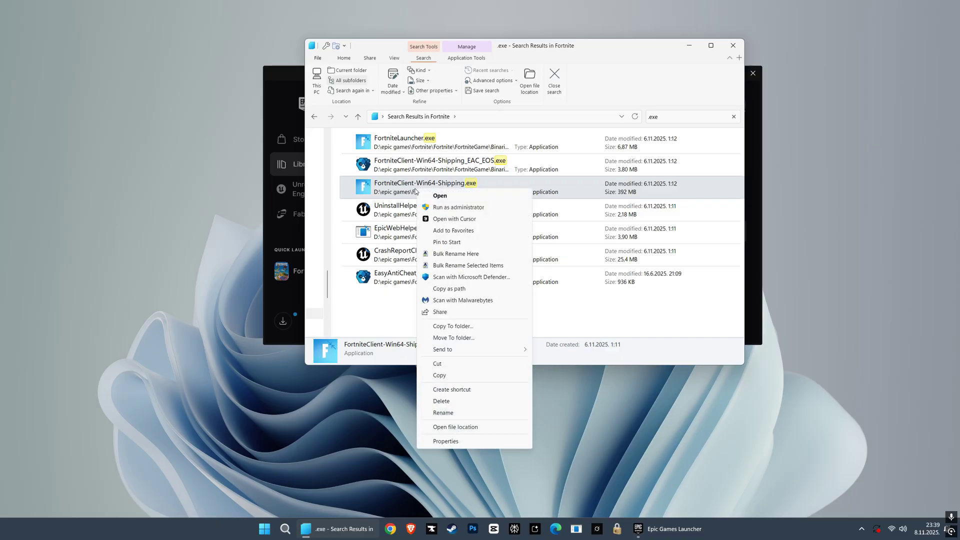
{"action": "left_click", "coordinate": [450, 441]}
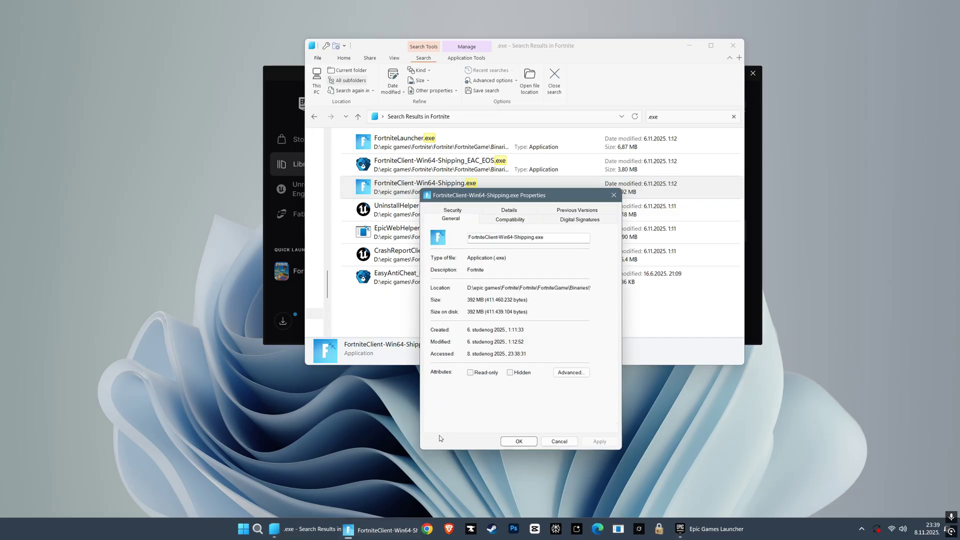
{"action": "left_click", "coordinate": [514, 222]}
{"action": "left_click", "coordinate": [467, 420]}
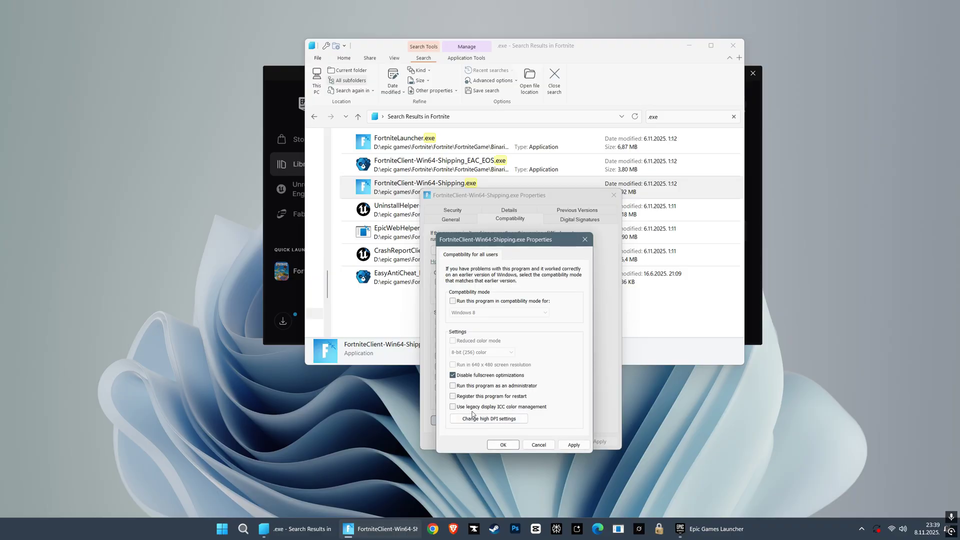
- Override the executable's high DPI scaling behavior with scaling performed by Application, and apply the settings for all users
{"action": "left_click", "coordinate": [472, 415]}
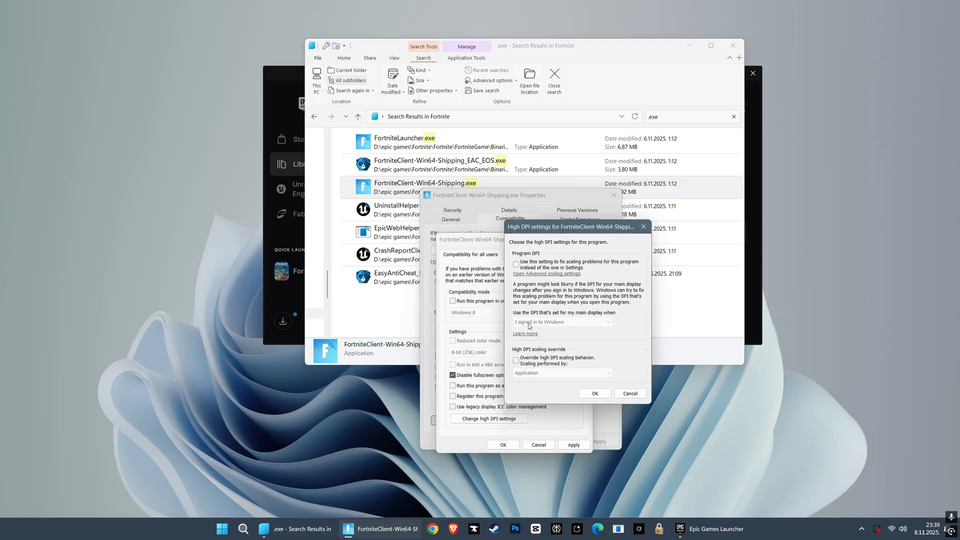
{"action": "left_click", "coordinate": [517, 361]}
{"action": "left_click", "coordinate": [542, 373]}
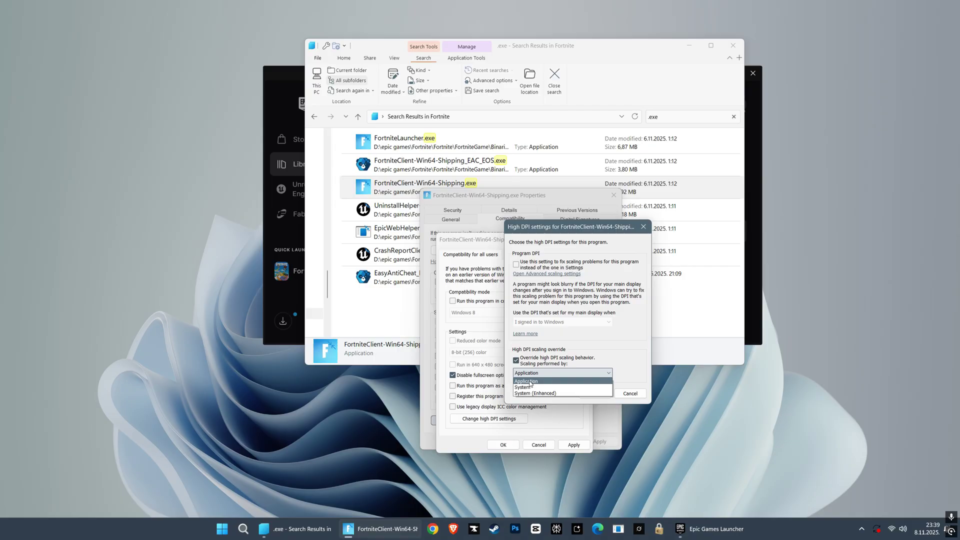
{"action": "left_click", "coordinate": [529, 381]}
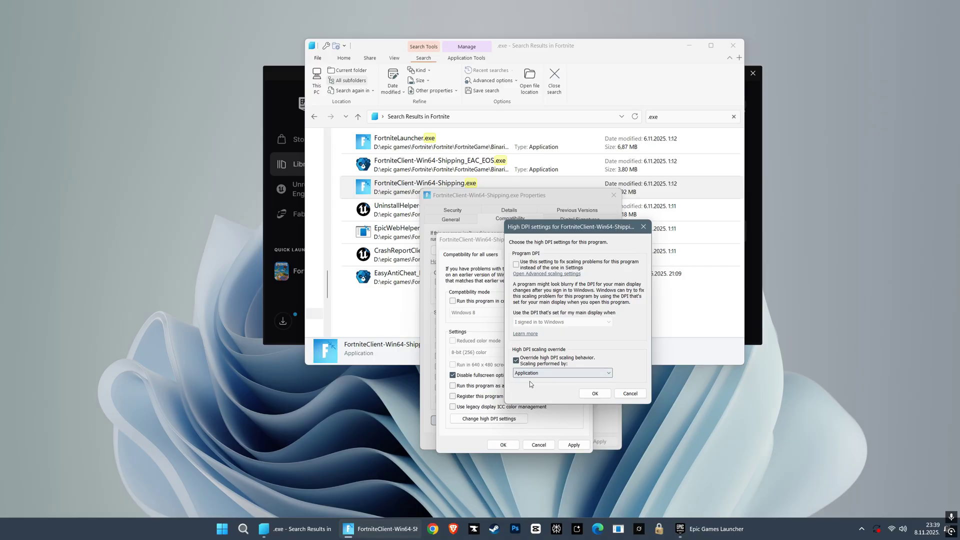
{"action": "left_click", "coordinate": [595, 394]}
{"action": "left_click", "coordinate": [578, 444]}
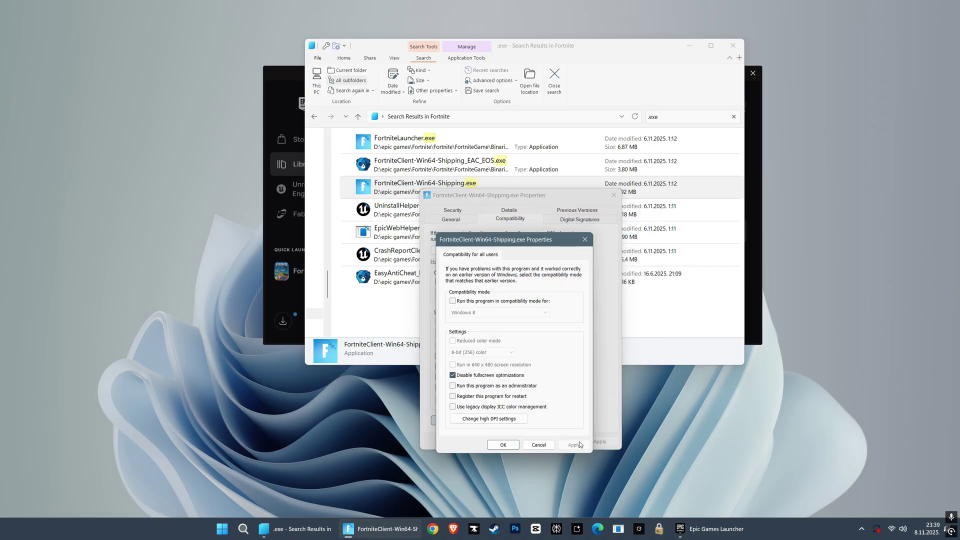
{"action": "left_click", "coordinate": [518, 444]}
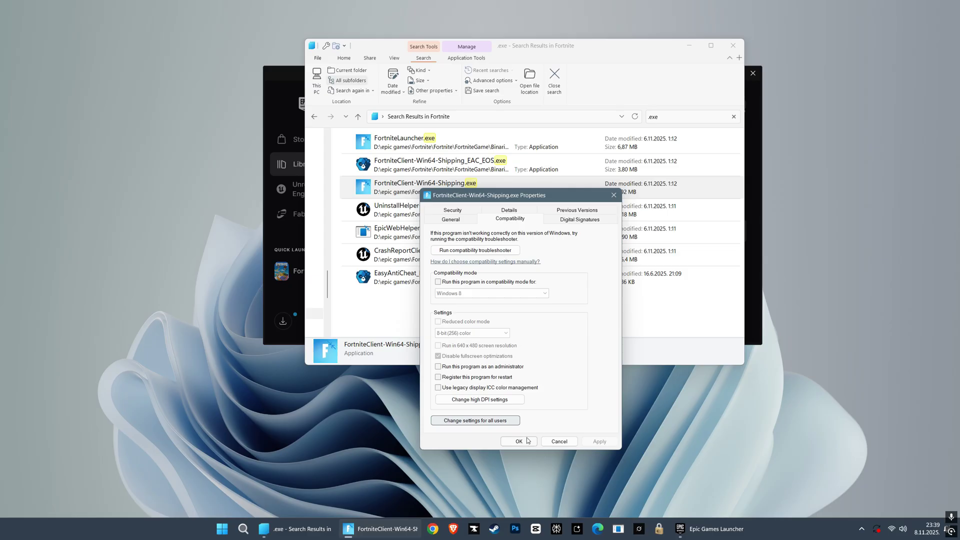
{"action": "left_click", "coordinate": [526, 440]}
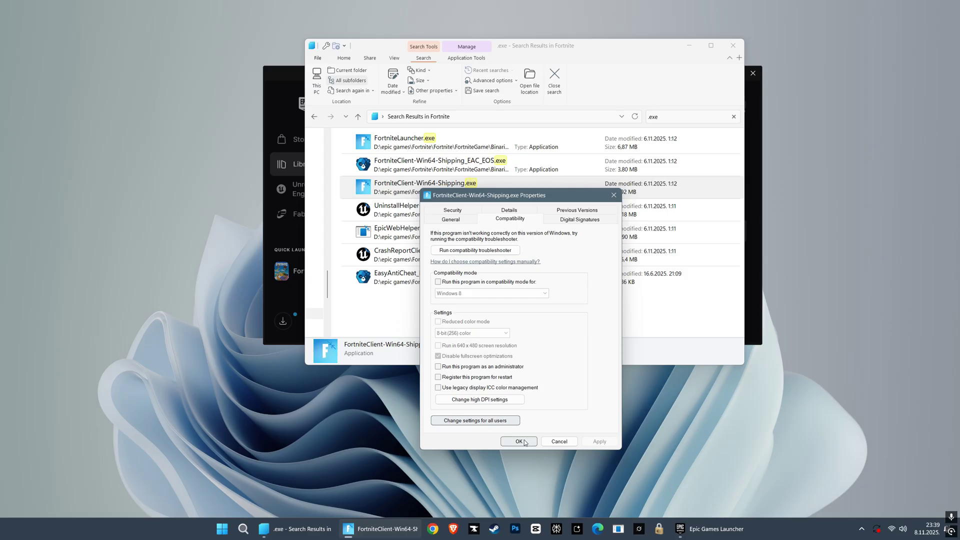
- Copy the folder address of the .exe search results
{"action": "left_click", "coordinate": [473, 116]}
{"action": "right_click", "coordinate": [473, 116]}
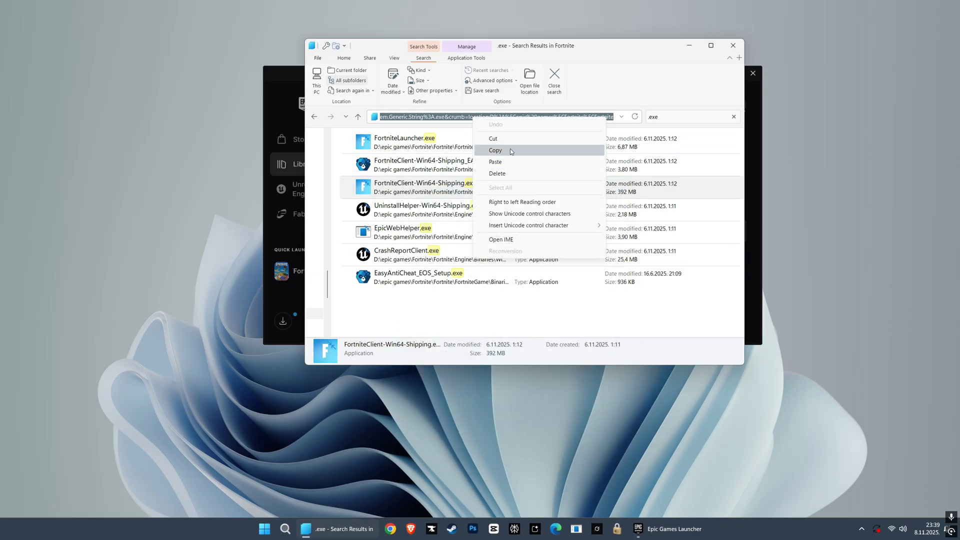
{"action": "left_click", "coordinate": [494, 151]}
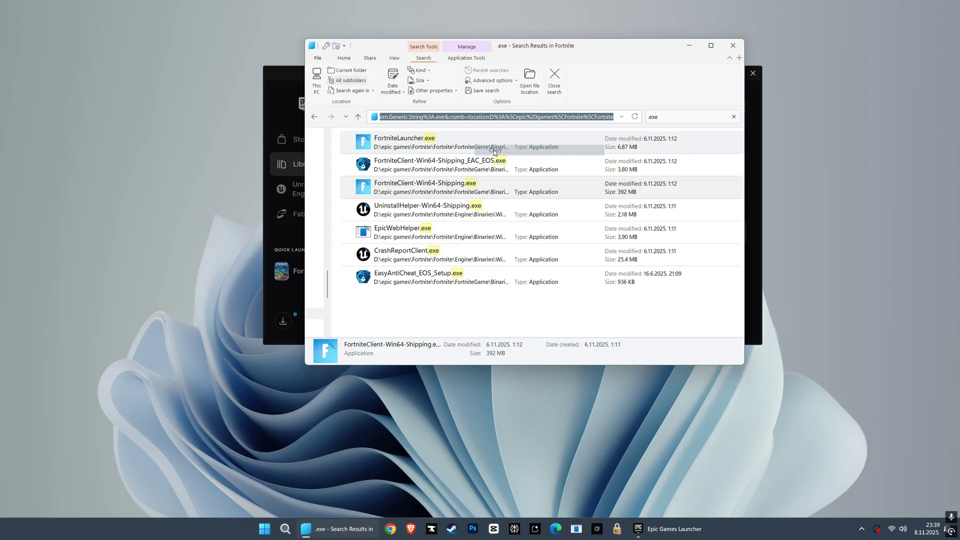
- Search Windows for "graphics settings" and open the Graphics settings page
{"action": "left_click", "coordinate": [286, 527]}
{"action": "type", "text": "graph"}
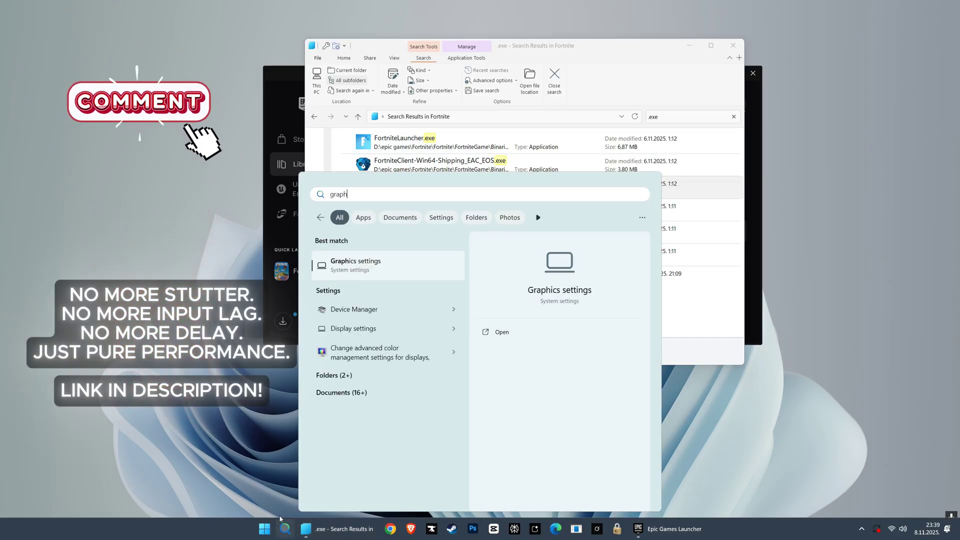
{"action": "type", "text": "ics settings"}
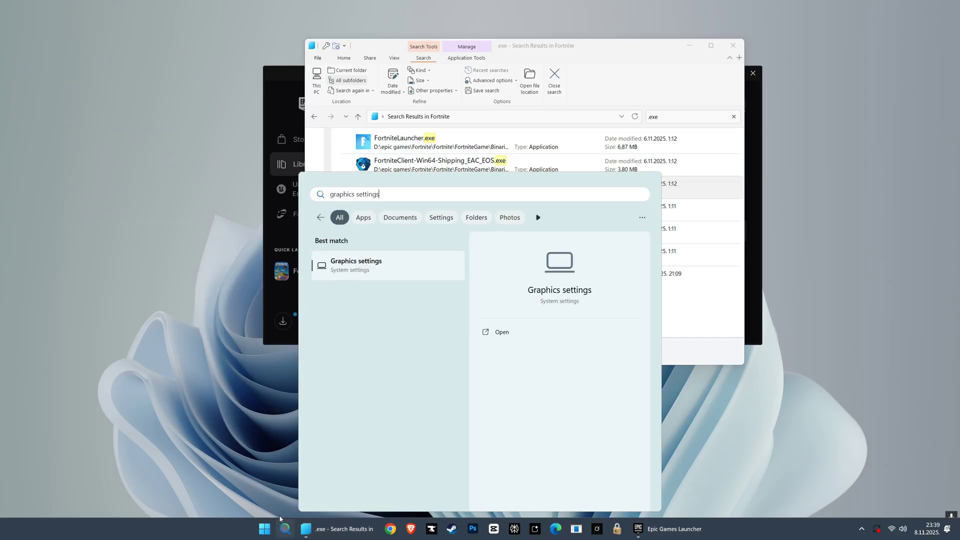
{"action": "left_click", "coordinate": [353, 265]}
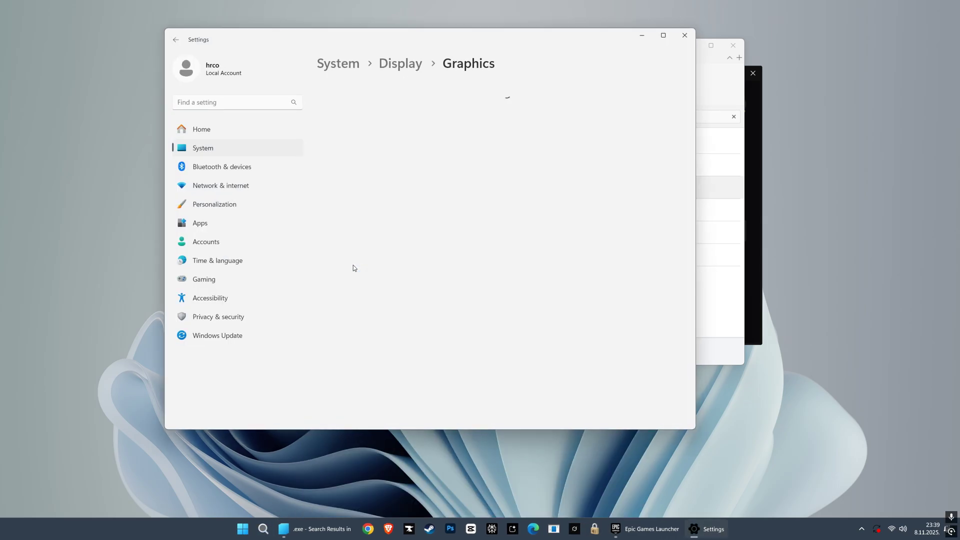
- Turn on Optimizations for windowed games and Hardware-accelerated GPU scheduling
{"action": "left_click", "coordinate": [665, 174]}
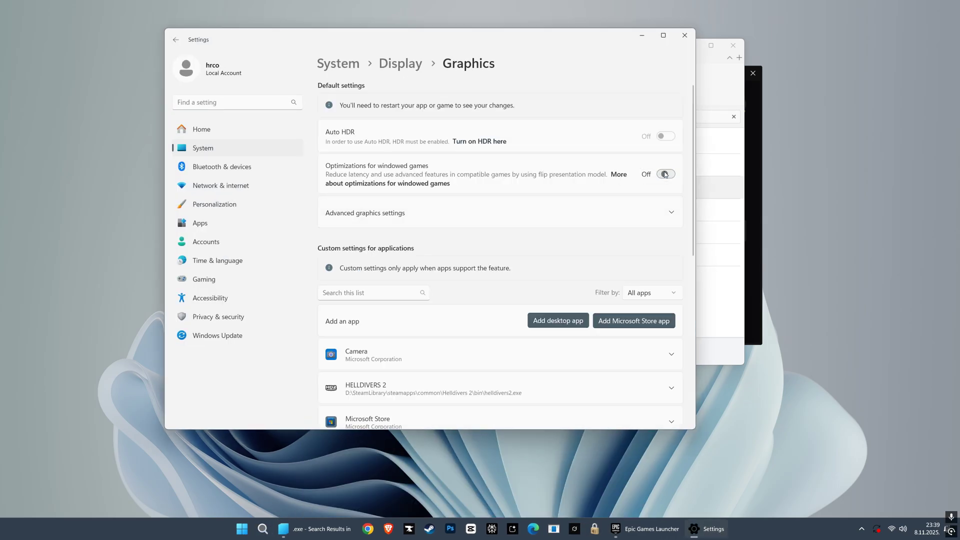
{"action": "left_click", "coordinate": [665, 175]}
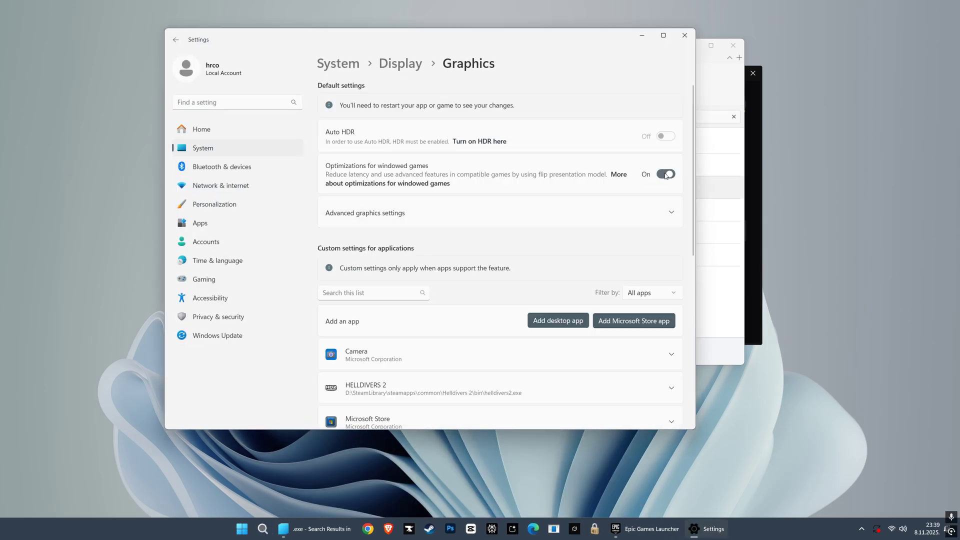
{"action": "left_click", "coordinate": [671, 212]}
{"action": "left_click", "coordinate": [654, 242]}
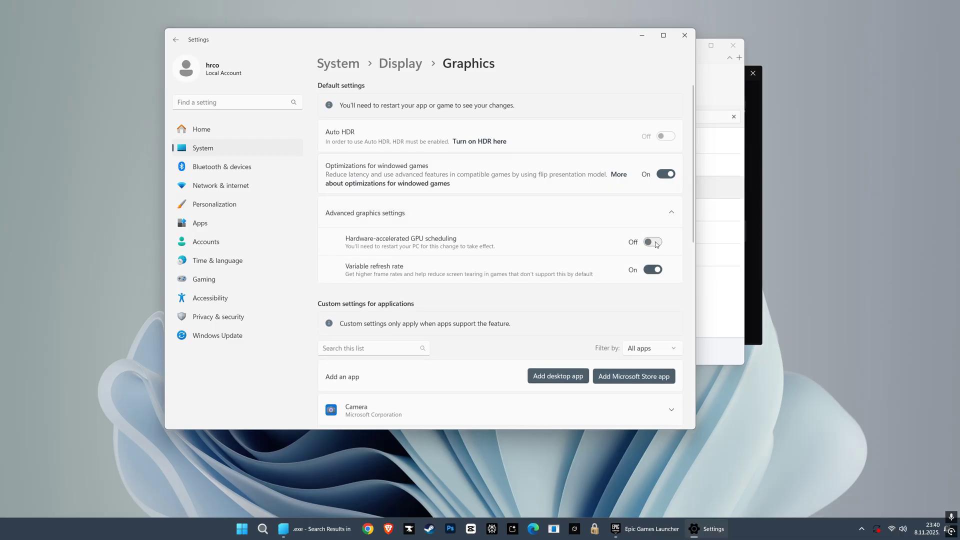
{"action": "left_click", "coordinate": [654, 243]}
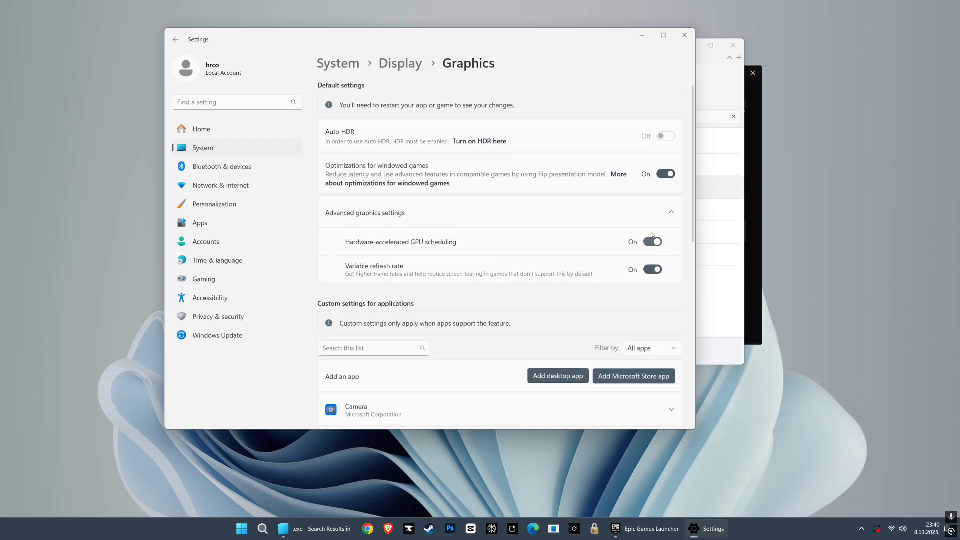
- Add FortniteClient-Win64-Shipping.exe as a desktop app in the custom graphics settings, locating it through the copied search address
{"action": "scroll", "coordinate": [649, 240], "scroll_direction": "down", "scroll_amount": 1}
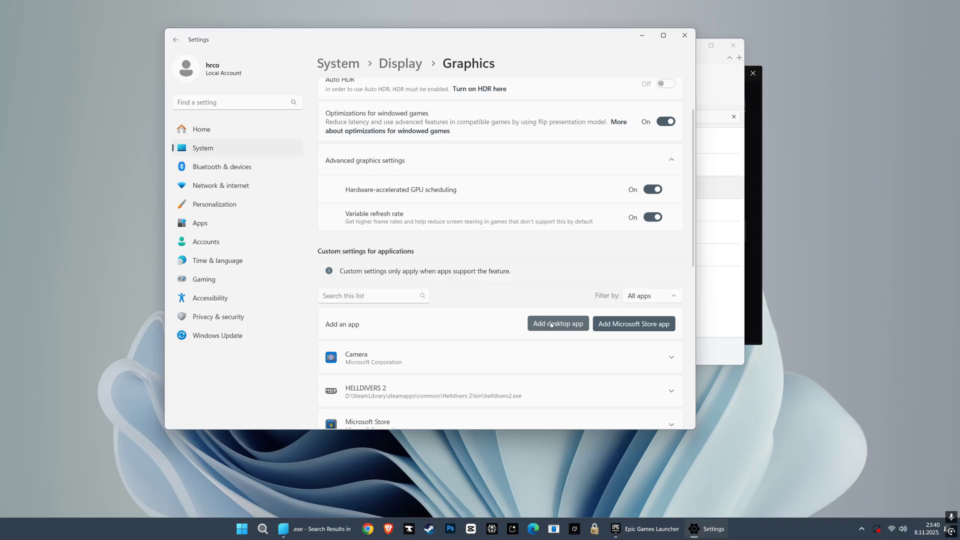
{"action": "left_click", "coordinate": [551, 324]}
{"action": "left_click", "coordinate": [289, 55]}
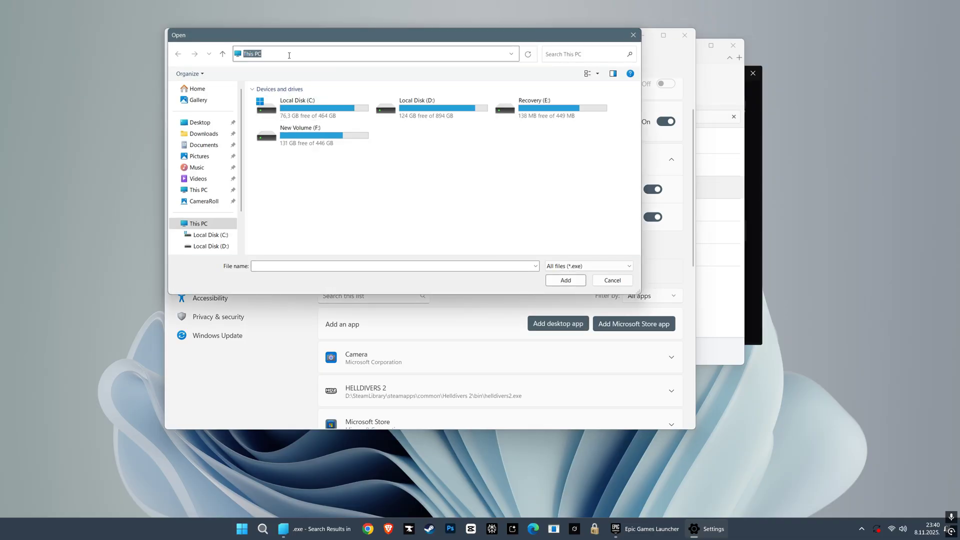
{"action": "right_click", "coordinate": [262, 54]}
{"action": "left_click", "coordinate": [285, 93]}
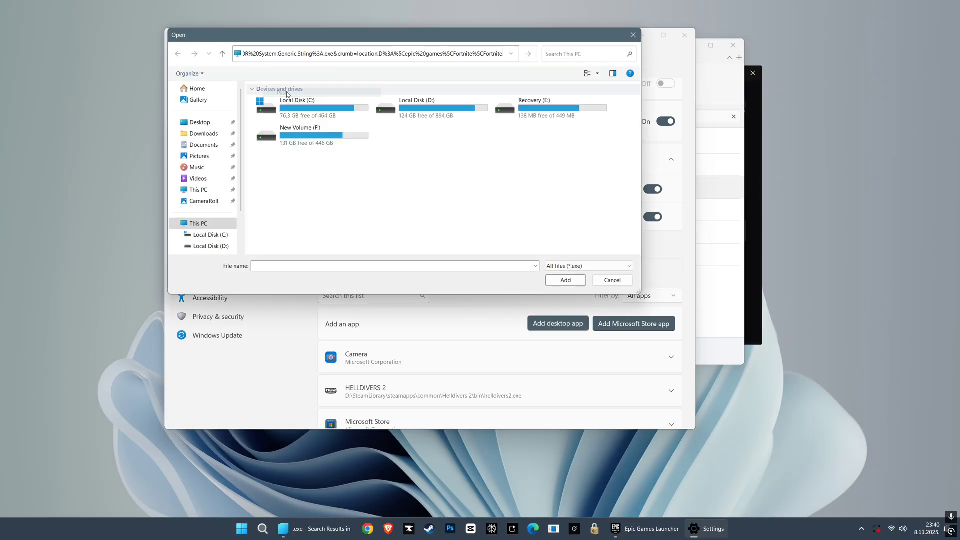
{"action": "left_click", "coordinate": [528, 56]}
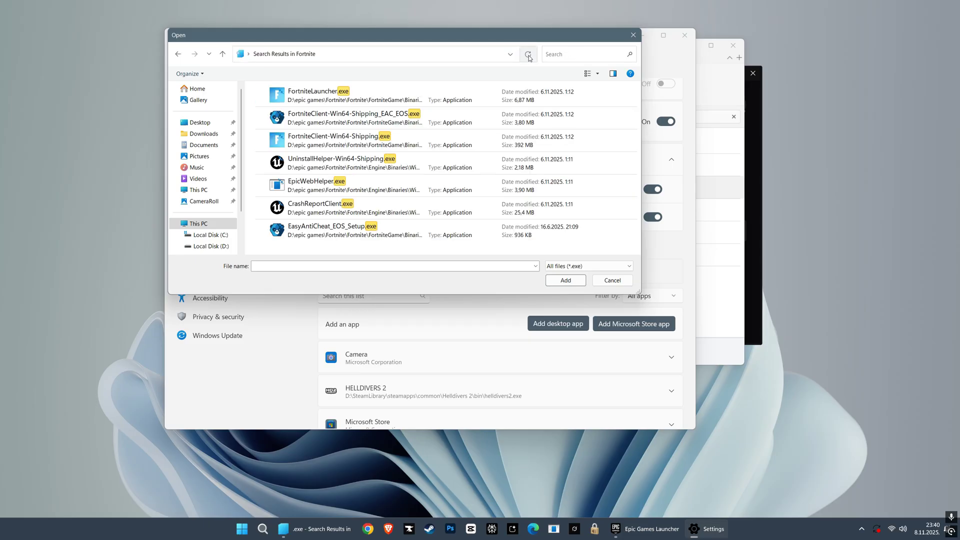
{"action": "left_click", "coordinate": [361, 145]}
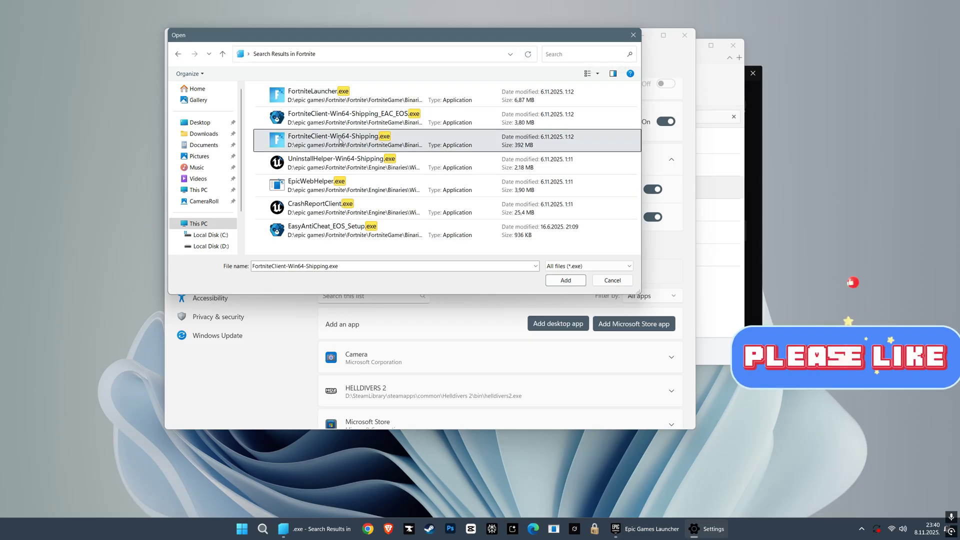
{"action": "left_click", "coordinate": [559, 281]}
- Set Fortnite's GPU preference to High Performance (NVIDIA GeForce RTX 4060) and leave its Optimizations for windowed games turned on
{"action": "scroll", "coordinate": [466, 281], "scroll_direction": "down", "scroll_amount": 2}
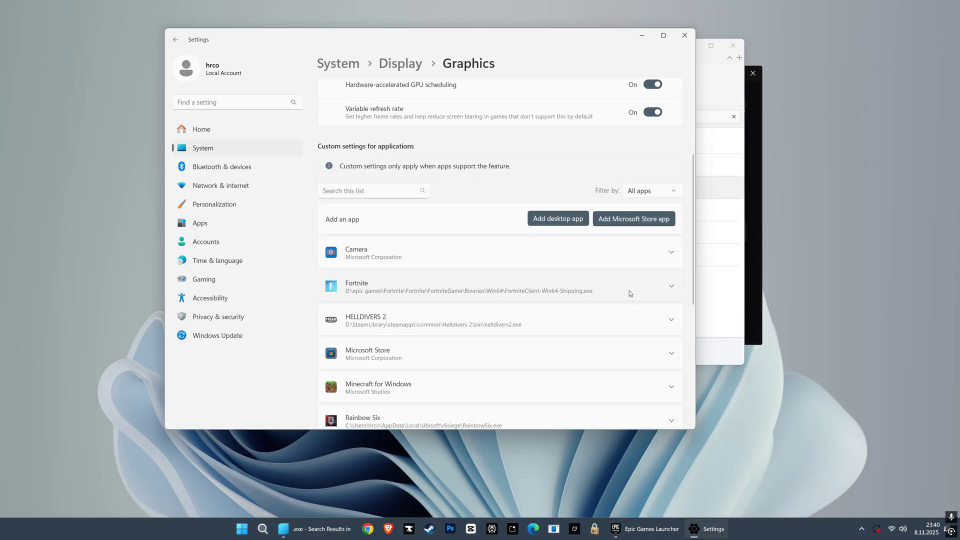
{"action": "left_click", "coordinate": [664, 286]}
{"action": "scroll", "coordinate": [665, 284], "scroll_direction": "down", "scroll_amount": 1}
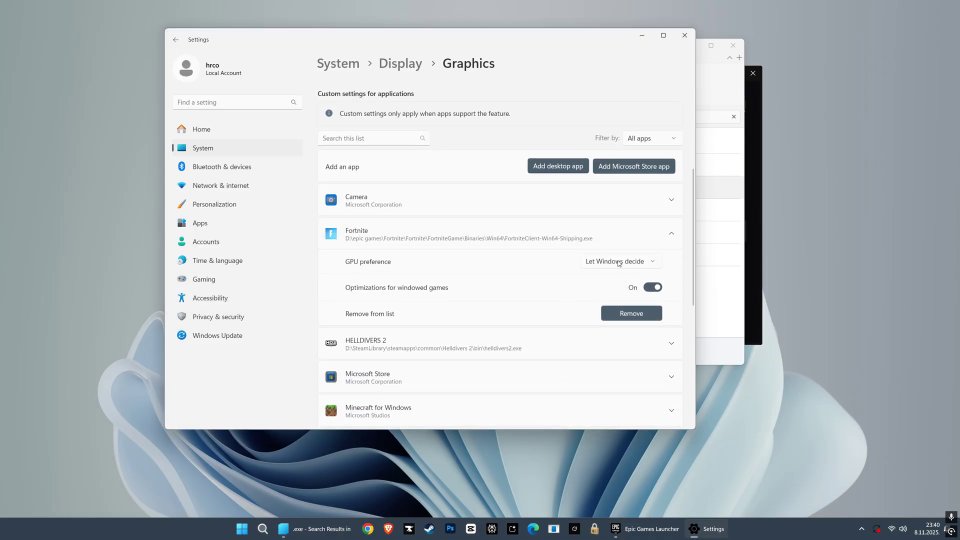
{"action": "left_click", "coordinate": [617, 261]}
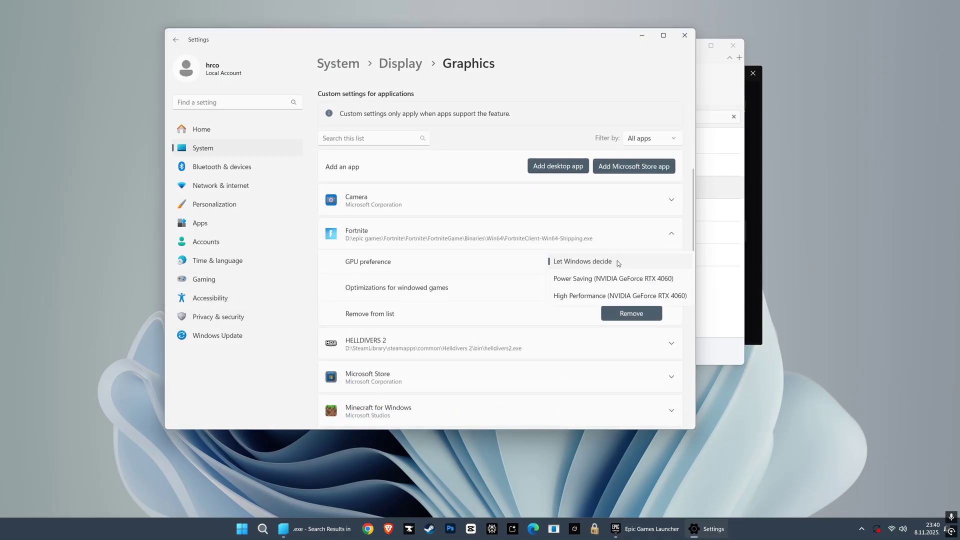
{"action": "left_click", "coordinate": [595, 296]}
{"action": "left_click", "coordinate": [653, 285]}
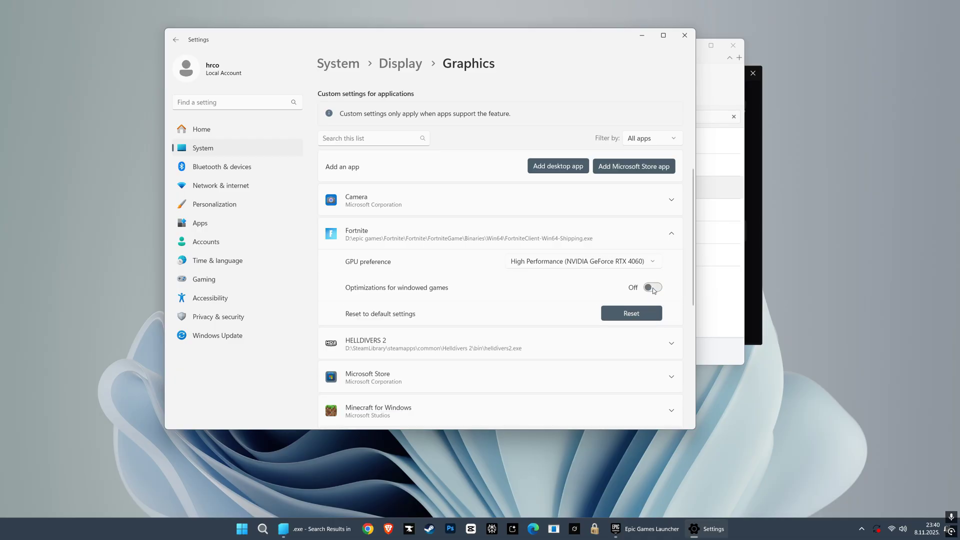
{"action": "left_click", "coordinate": [652, 285]}
- Add FortniteClient-Win64-Shipping_EAC_EOS.exe as a desktop app in the custom graphics settings, locating it through the copied search address
{"action": "scroll", "coordinate": [651, 281], "scroll_direction": "up", "scroll_amount": 1}
{"action": "left_click", "coordinate": [555, 219]}
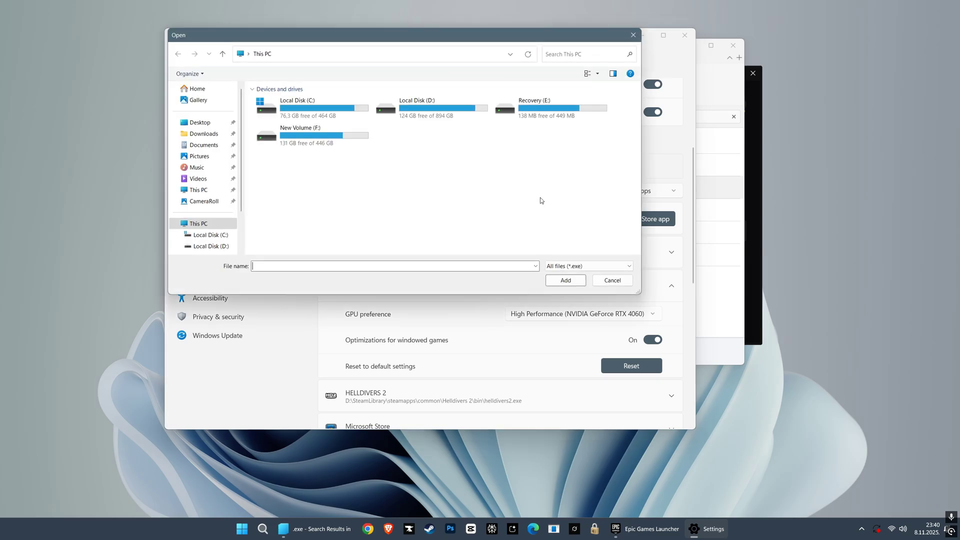
{"action": "left_click", "coordinate": [325, 54]}
{"action": "right_click", "coordinate": [323, 55]}
{"action": "left_click", "coordinate": [340, 84]}
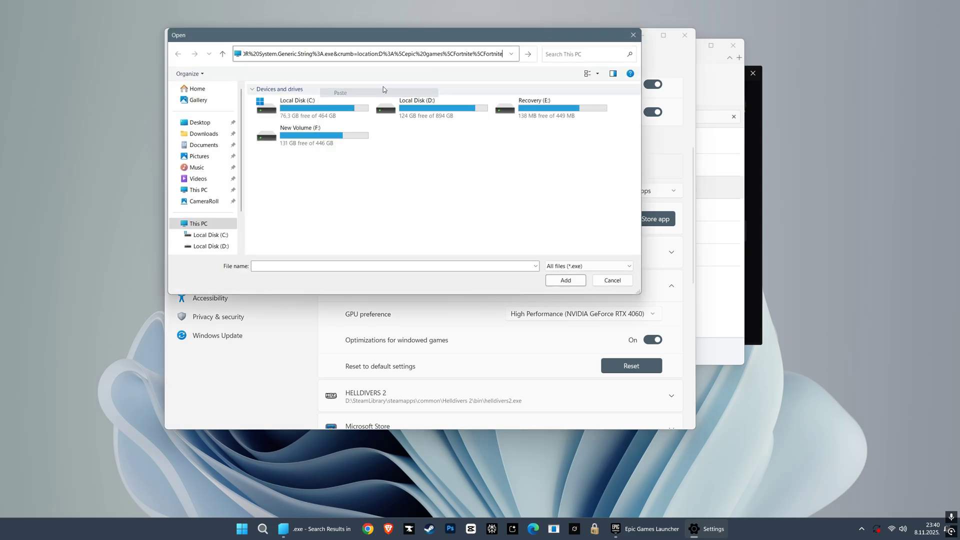
{"action": "left_click", "coordinate": [530, 57]}
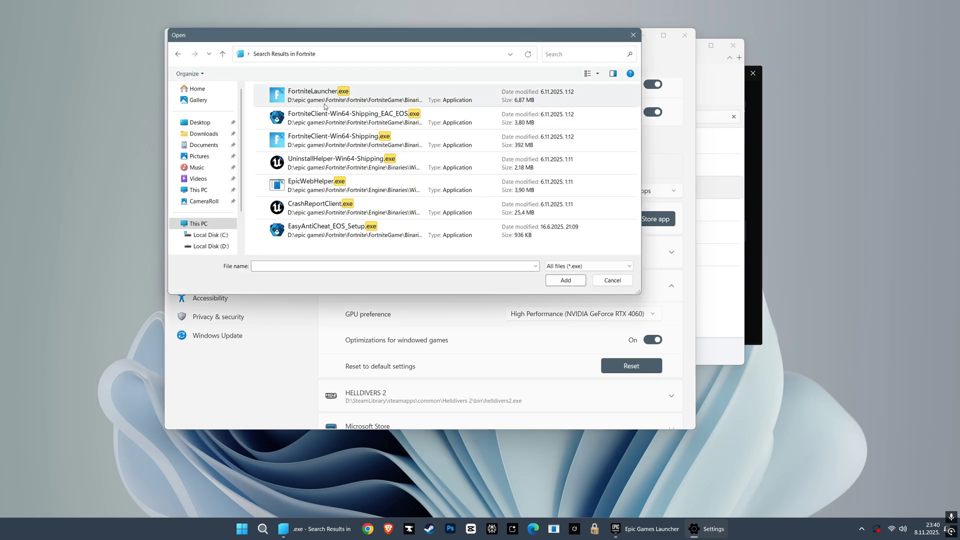
{"action": "left_click", "coordinate": [319, 121]}
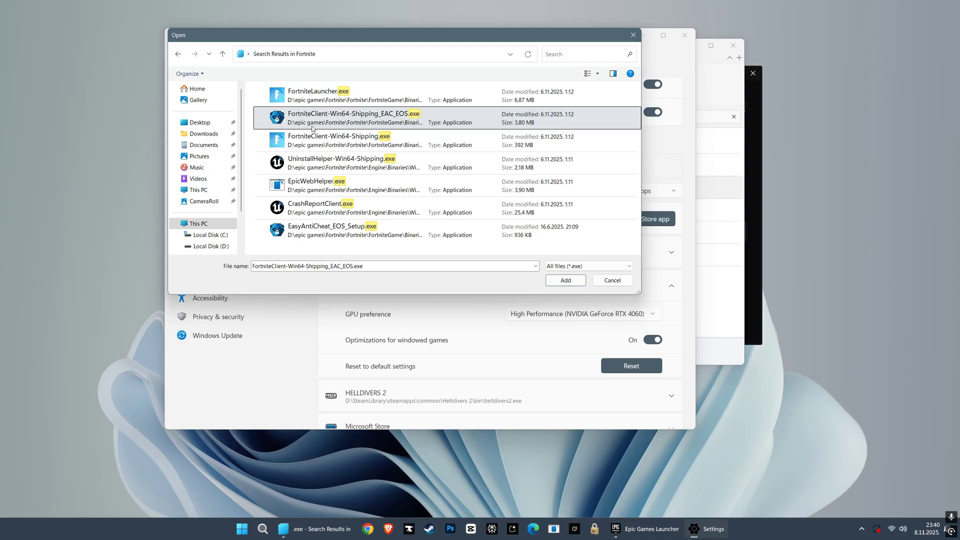
{"action": "left_click", "coordinate": [566, 280]}
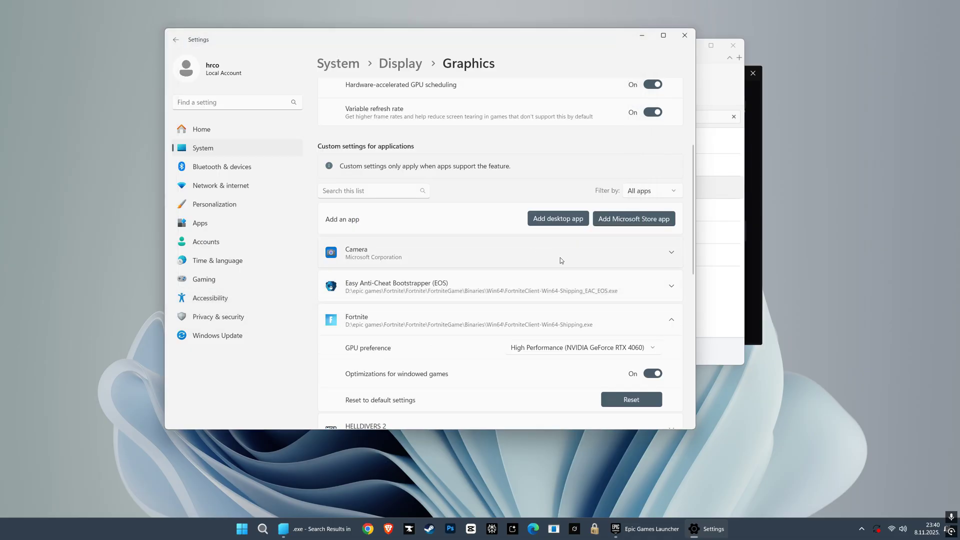
- Set the Easy Anti-Cheat Bootstrapper's GPU preference to High Performance (NVIDIA GeForce RTX 4060) with Optimizations for windowed games on
{"action": "left_click", "coordinate": [670, 286]}
{"action": "scroll", "coordinate": [587, 252], "scroll_direction": "down", "scroll_amount": 2}
{"action": "left_click", "coordinate": [608, 261]}
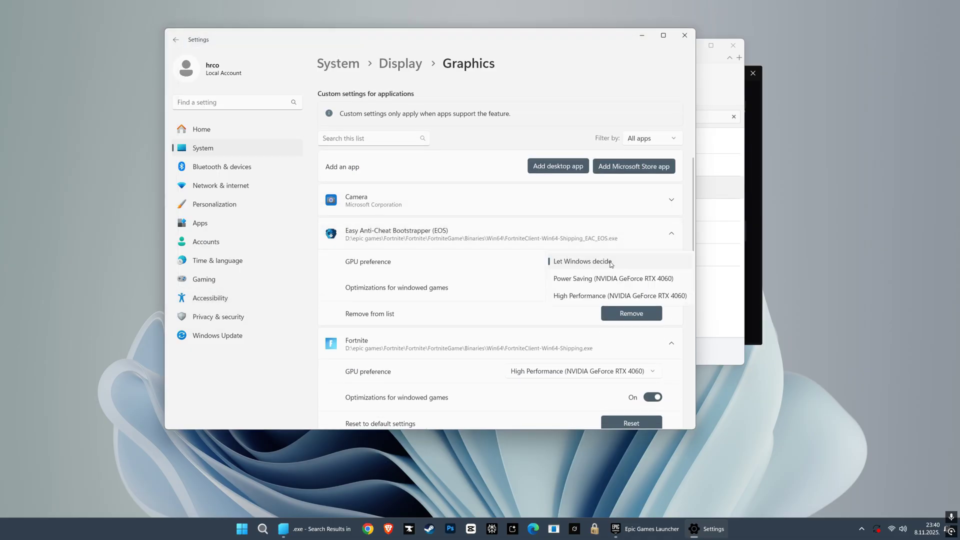
{"action": "left_click", "coordinate": [582, 295]}
{"action": "left_click", "coordinate": [652, 289]}
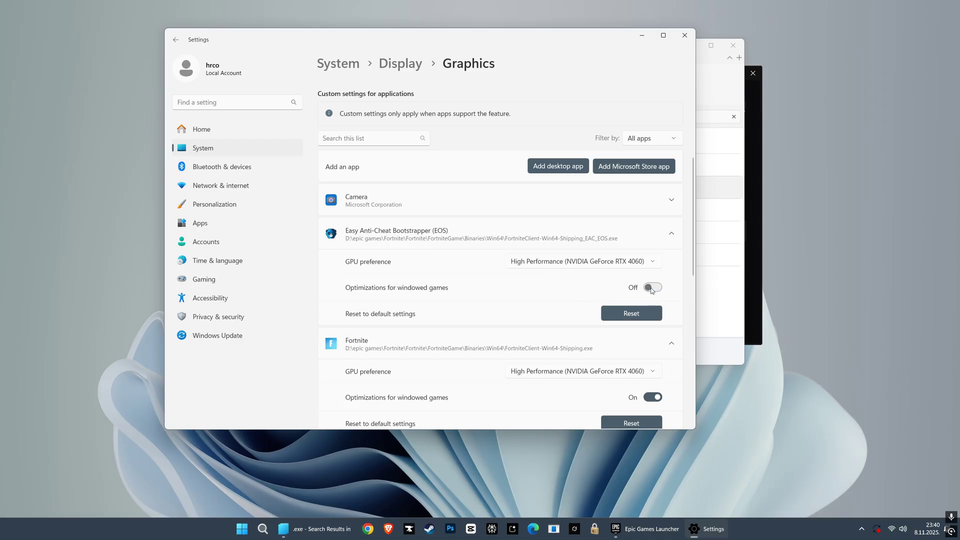
{"action": "scroll", "coordinate": [653, 280], "scroll_direction": "down", "scroll_amount": 1}
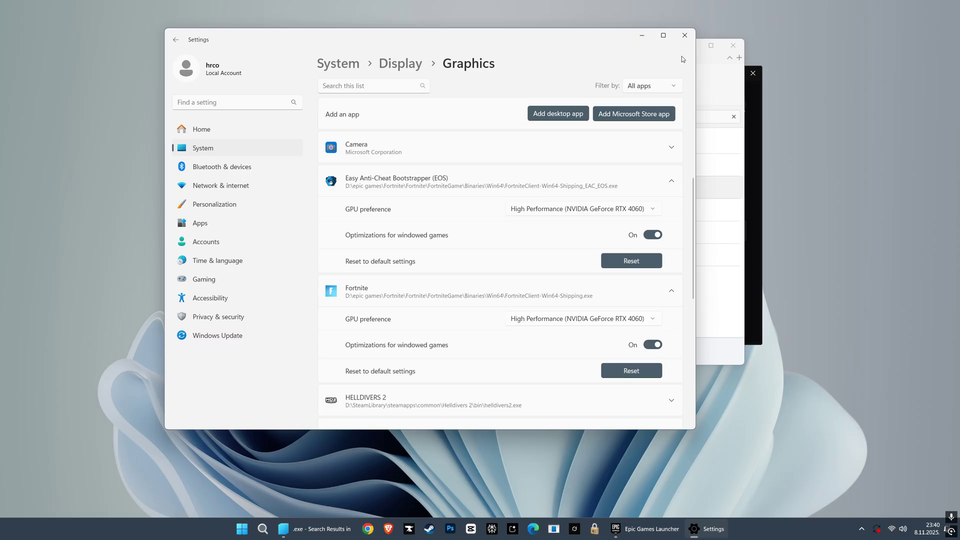
- Close the graphics settings, the .exe search results and the Epic Games Launcher window
{"action": "left_click", "coordinate": [684, 35]}
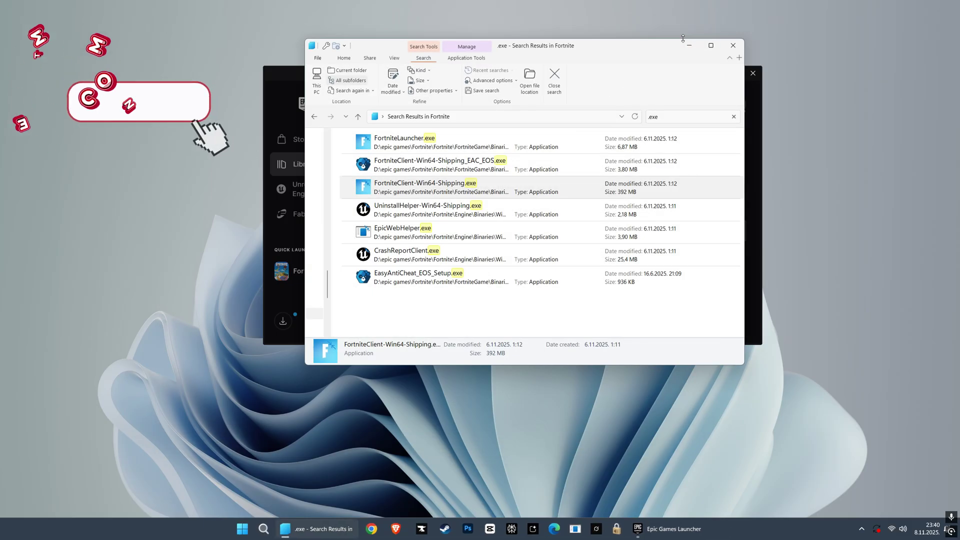
{"action": "left_click", "coordinate": [732, 45]}
{"action": "left_click", "coordinate": [721, 73]}
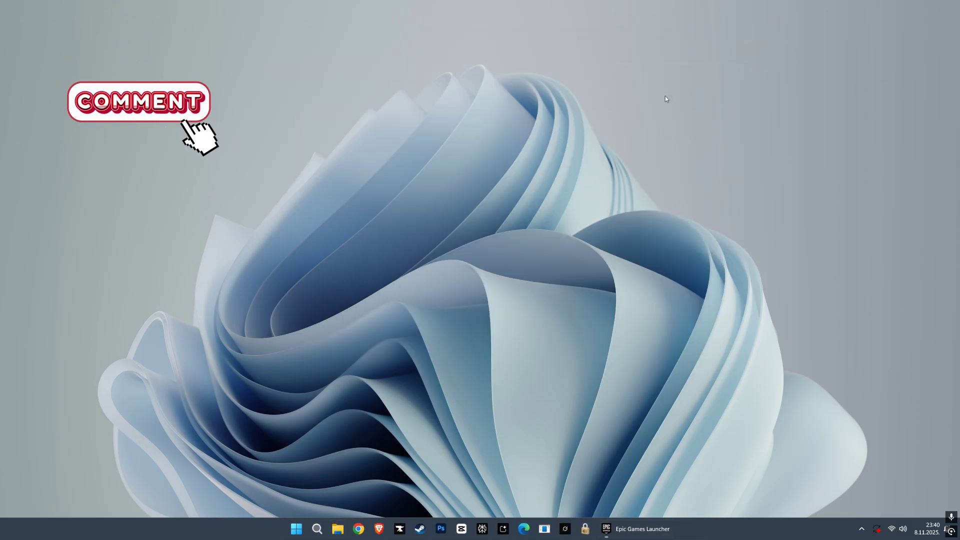
- Search Windows for "edit power plan", select the High performance plan in Power Options and close the window
{"action": "left_click", "coordinate": [317, 527]}
{"action": "type", "text": "edi"}
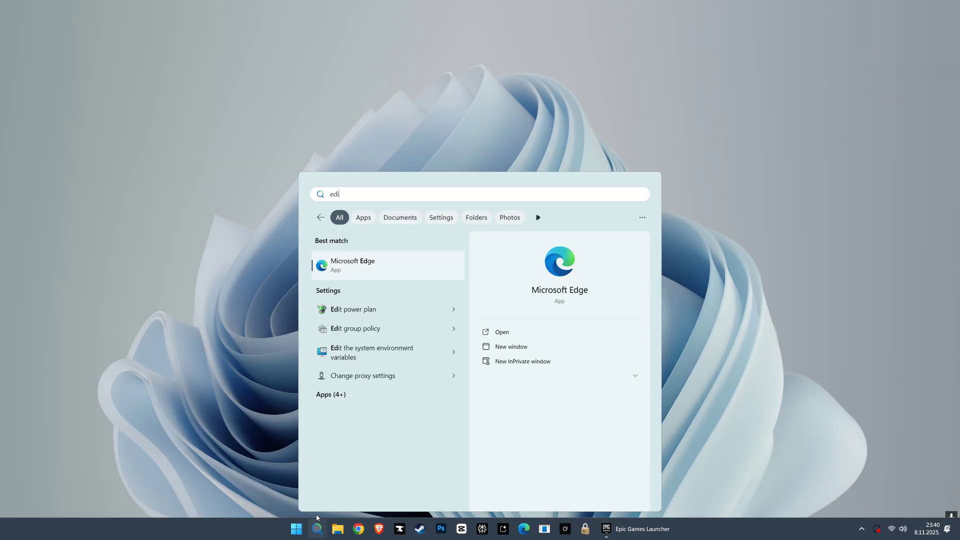
{"action": "type", "text": "t power plan"}
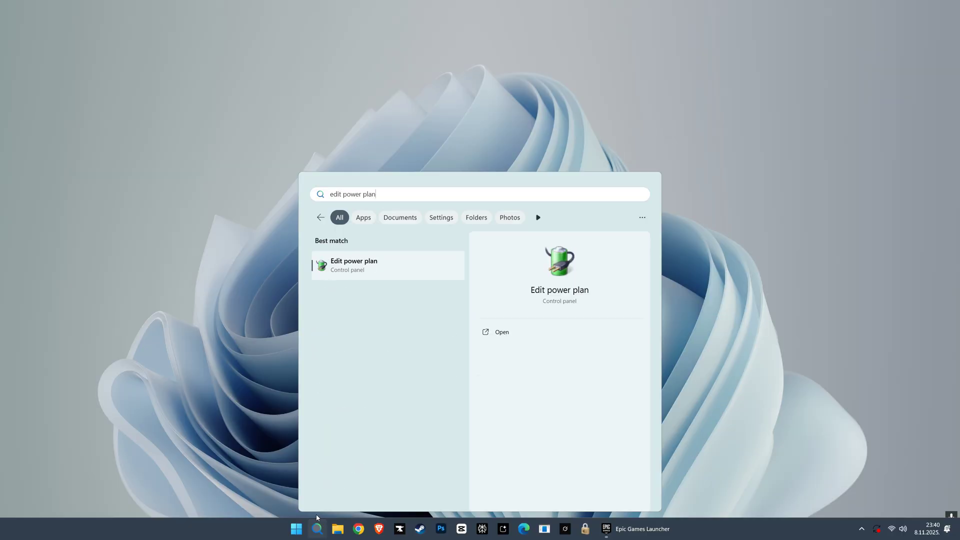
{"action": "left_click", "coordinate": [352, 272]}
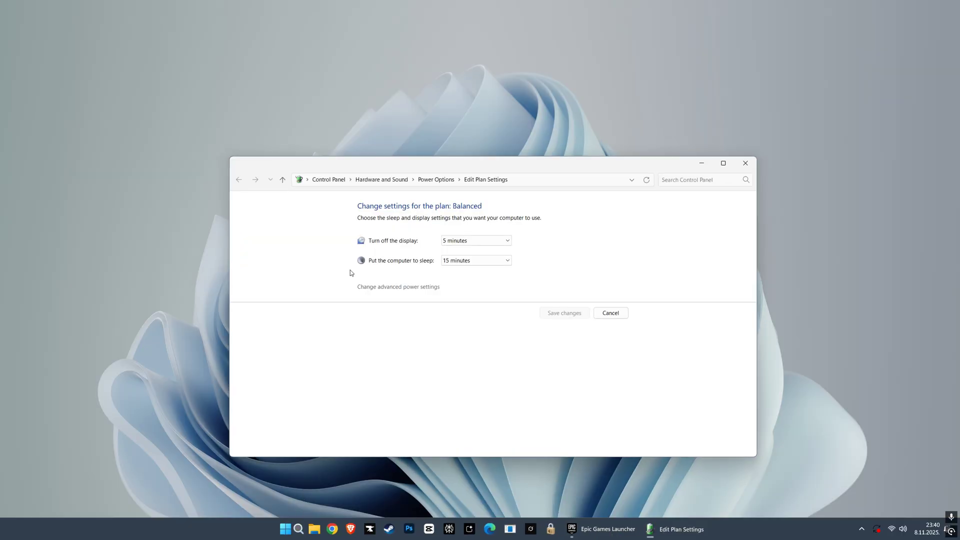
{"action": "left_click", "coordinate": [434, 185]}
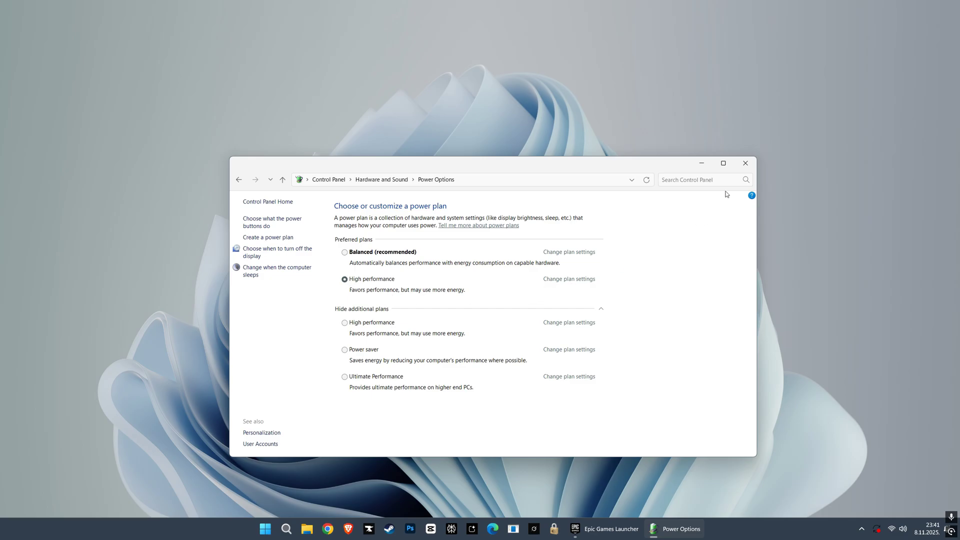
{"action": "left_click", "coordinate": [745, 163]}
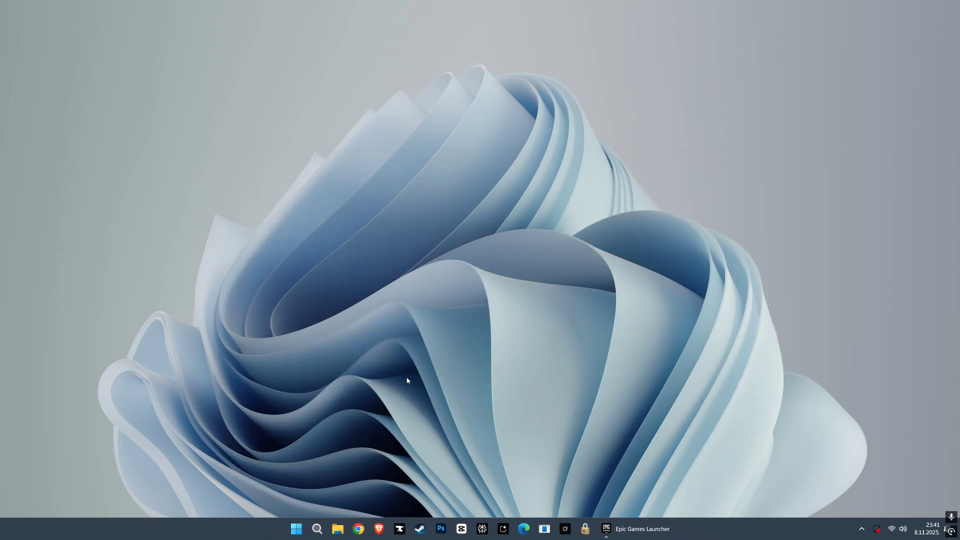
- Search Windows for "game mode", make sure Game Mode is turned on and close the settings
{"action": "left_click", "coordinate": [318, 529]}
{"action": "type", "text": "game mode"}
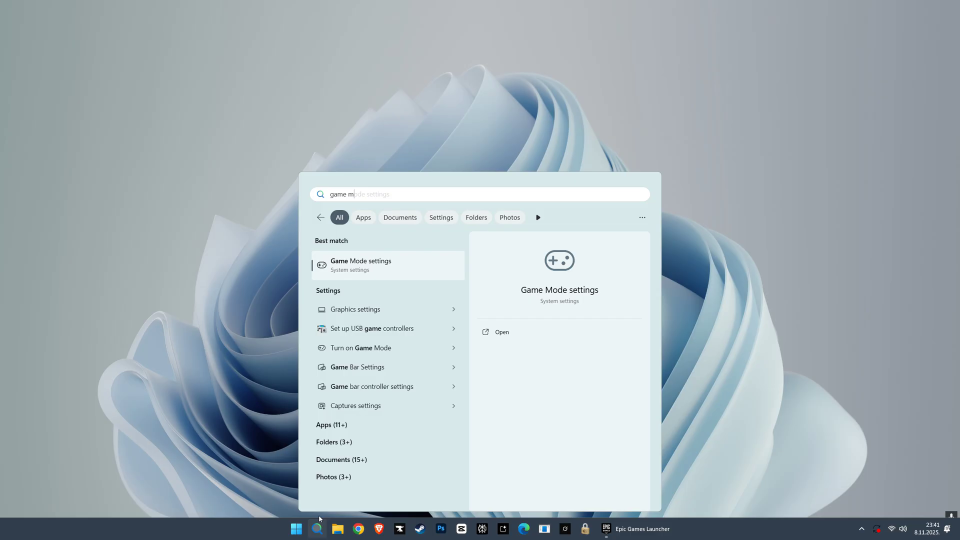
{"action": "left_click", "coordinate": [383, 262]}
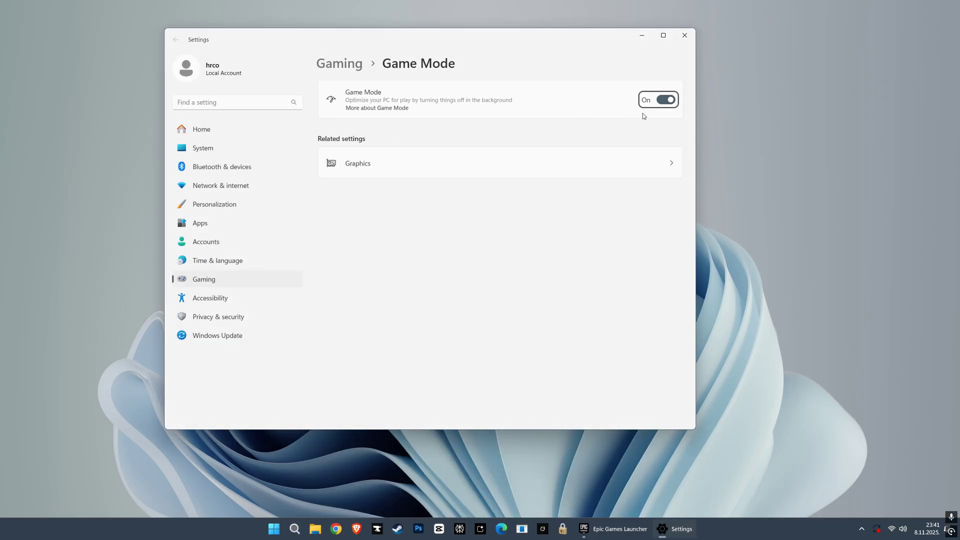
{"action": "left_click", "coordinate": [664, 100]}
{"action": "left_click", "coordinate": [665, 100]}
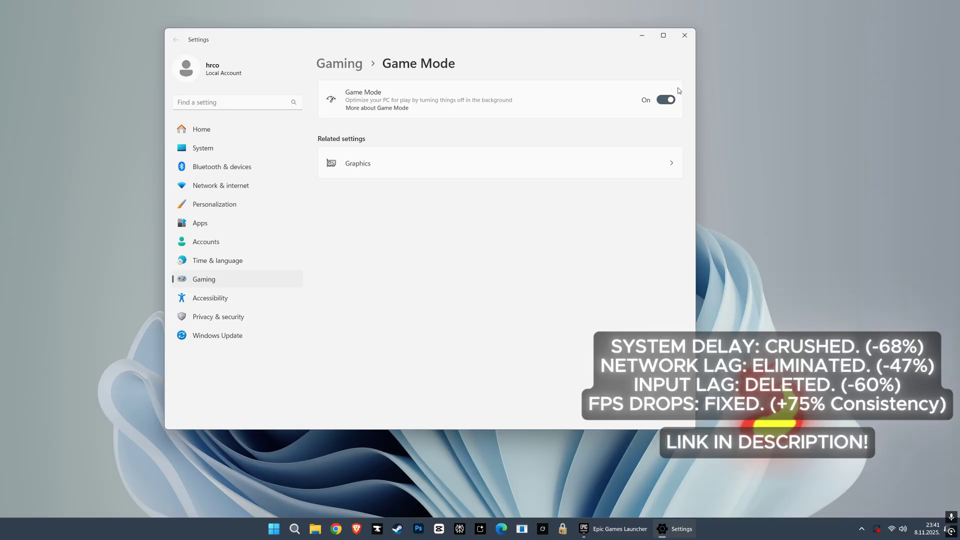
{"action": "left_click", "coordinate": [684, 35]}
- Search Windows for "control panel" and open NVIDIA Control Panel
{"action": "left_click", "coordinate": [317, 528]}
{"action": "type", "text": "c"}
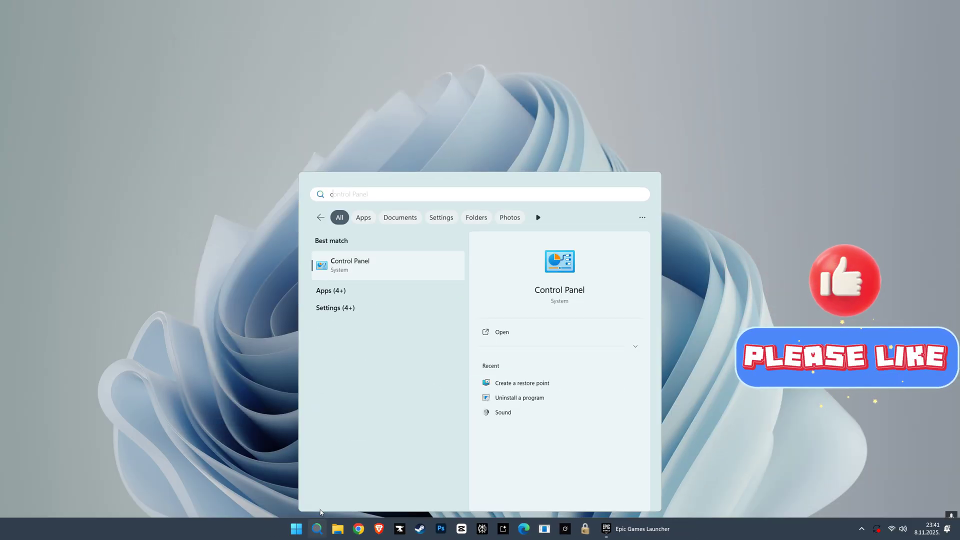
{"action": "type", "text": "ontrol panel"}
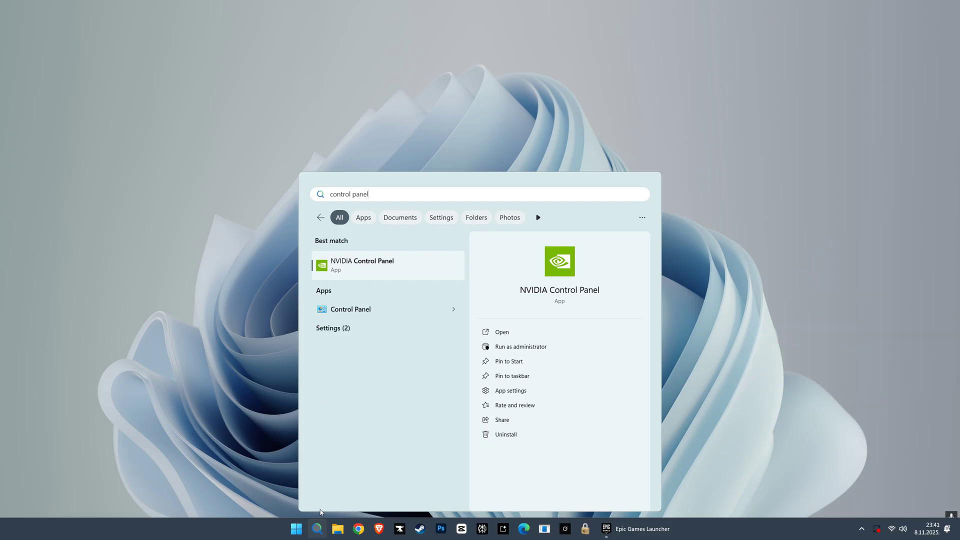
{"action": "left_click", "coordinate": [373, 262]}
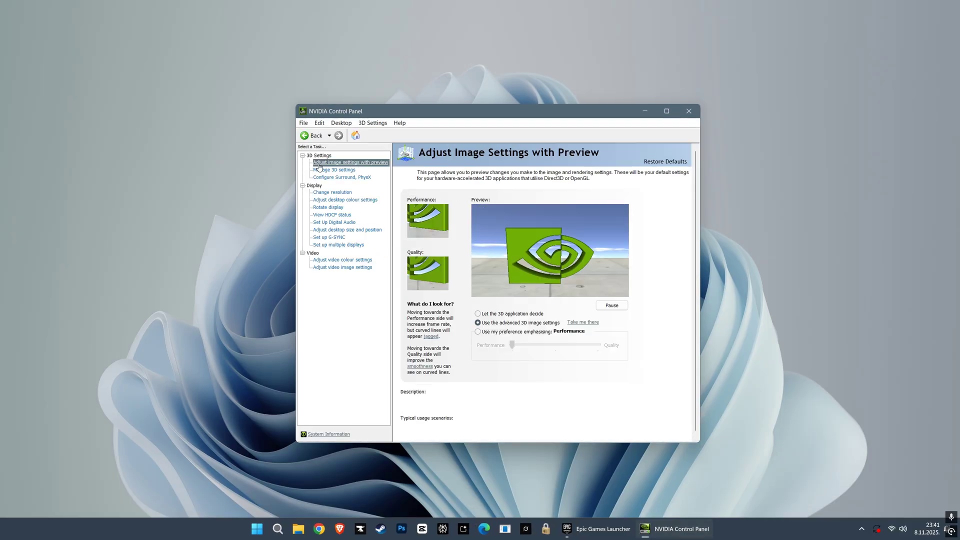
- Set the image settings to "Use my preference emphasising" with the slider fully at Performance, and apply the change
{"action": "left_click", "coordinate": [477, 331]}
{"action": "left_click", "coordinate": [555, 345]}
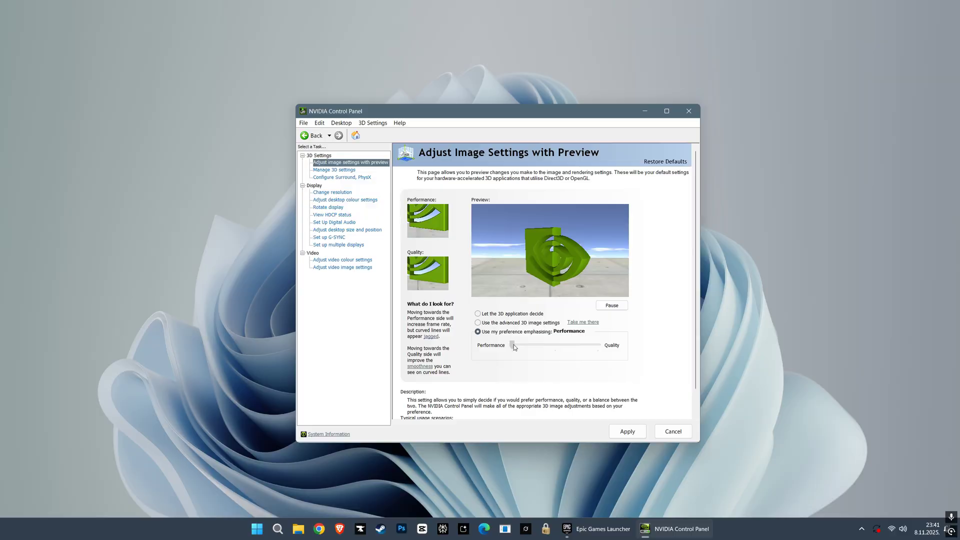
{"action": "left_click_drag", "start_coordinate": [556, 345], "coordinate": [511, 345]}
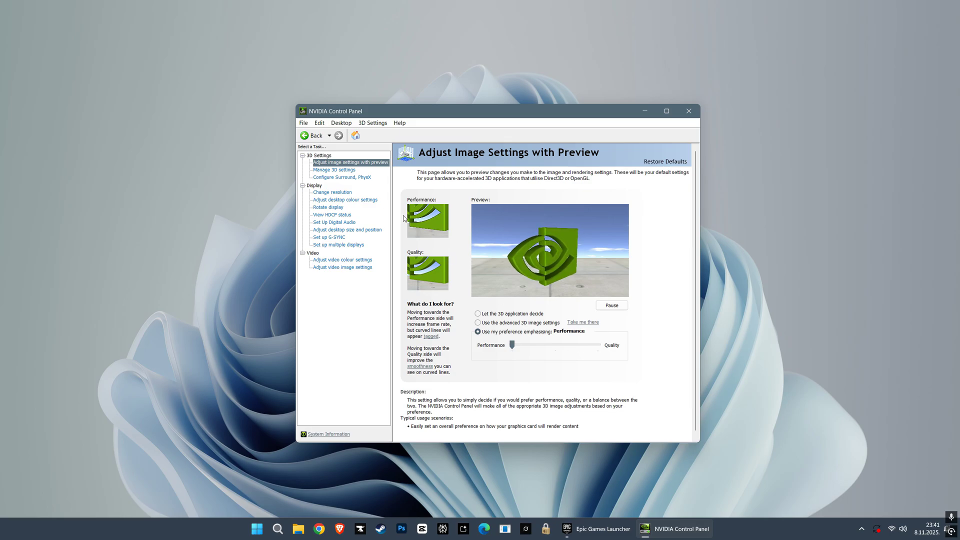
- Set Low Latency Mode to Ultra in the global 3D settings, apply it and close NVIDIA Control Panel
{"action": "left_click", "coordinate": [329, 170]}
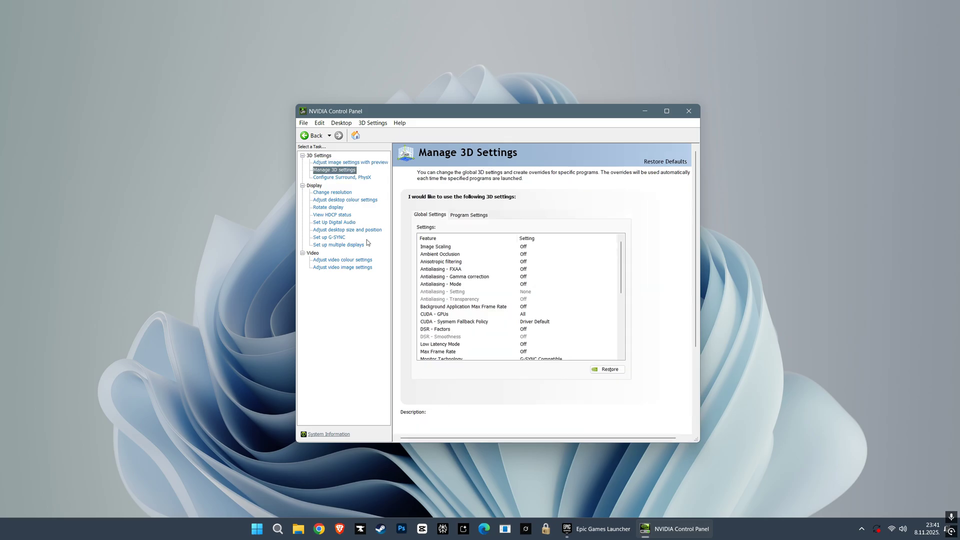
{"action": "left_click", "coordinate": [475, 348]}
{"action": "left_click", "coordinate": [525, 348]}
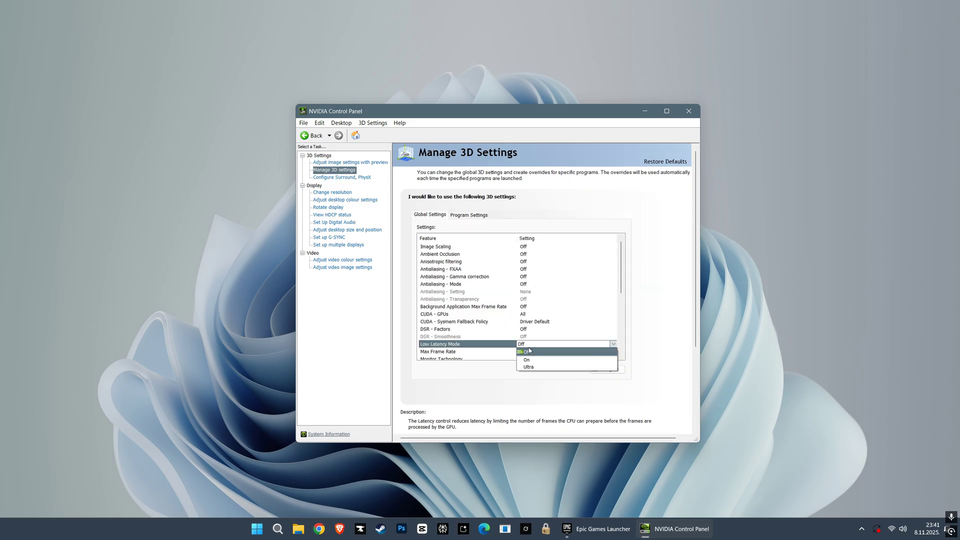
{"action": "left_click", "coordinate": [530, 370]}
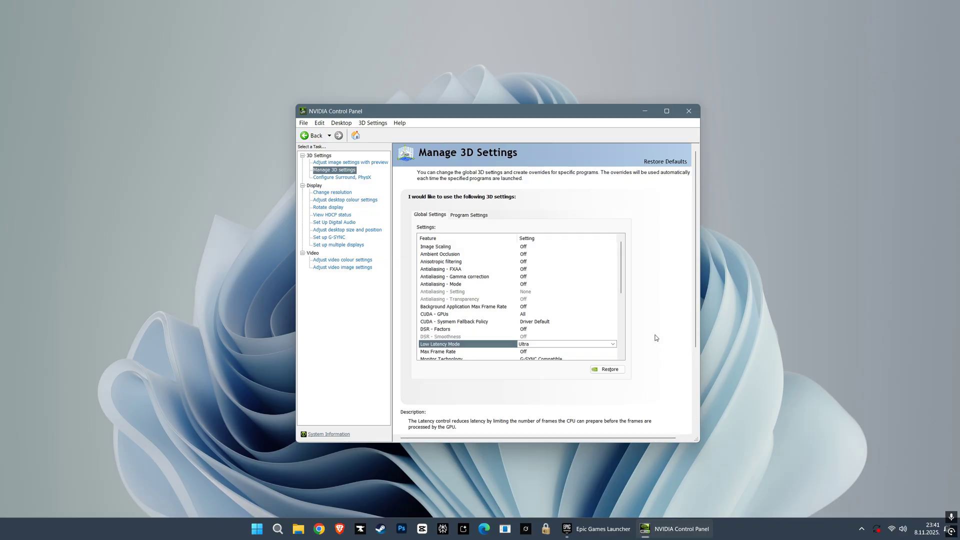
{"action": "left_click", "coordinate": [693, 114]}
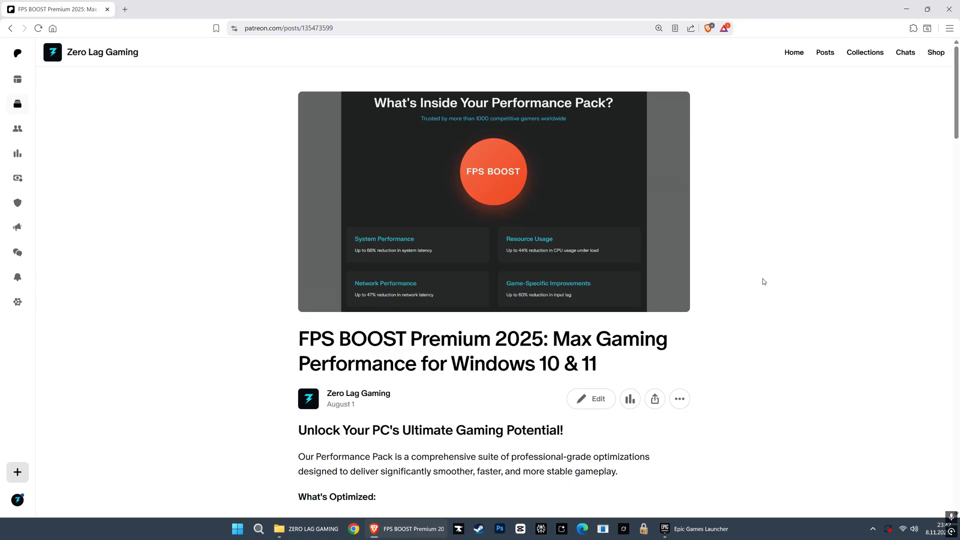
- Read through the FPS BOOST Premium 2025 post on Patreon, from its optimization list to the attachments
{"action": "scroll", "coordinate": [525, 328], "scroll_direction": "down", "scroll_amount": 10}
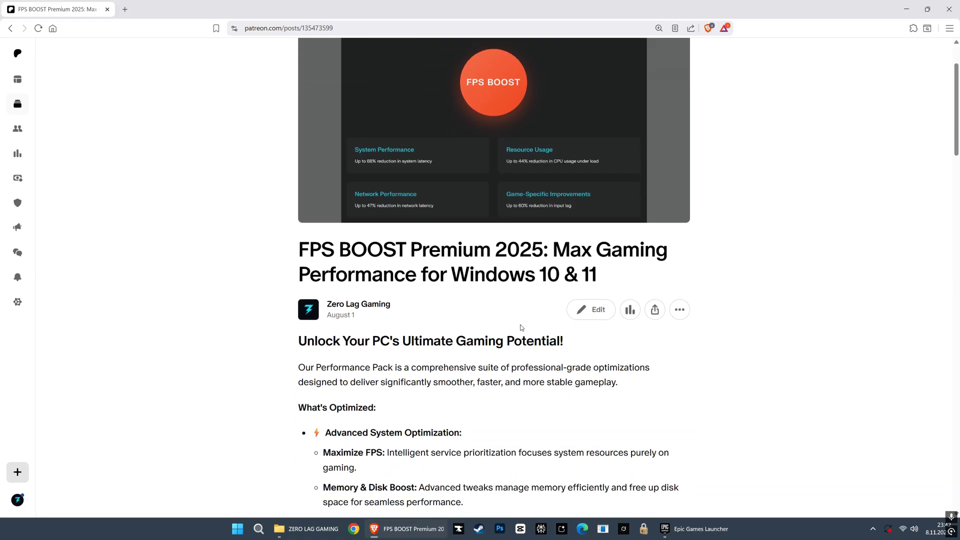
{"action": "scroll", "coordinate": [541, 315], "scroll_direction": "down", "scroll_amount": 3}
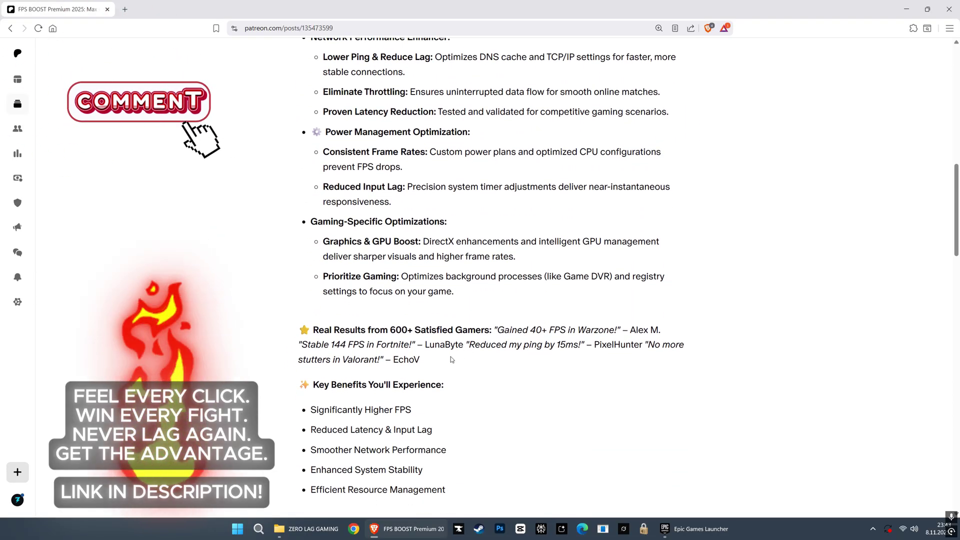
{"action": "left_click_drag", "start_coordinate": [450, 356], "coordinate": [299, 325]}
{"action": "scroll", "coordinate": [542, 311], "scroll_direction": "down", "scroll_amount": 2}
{"action": "scroll", "coordinate": [541, 310], "scroll_direction": "down", "scroll_amount": 6}
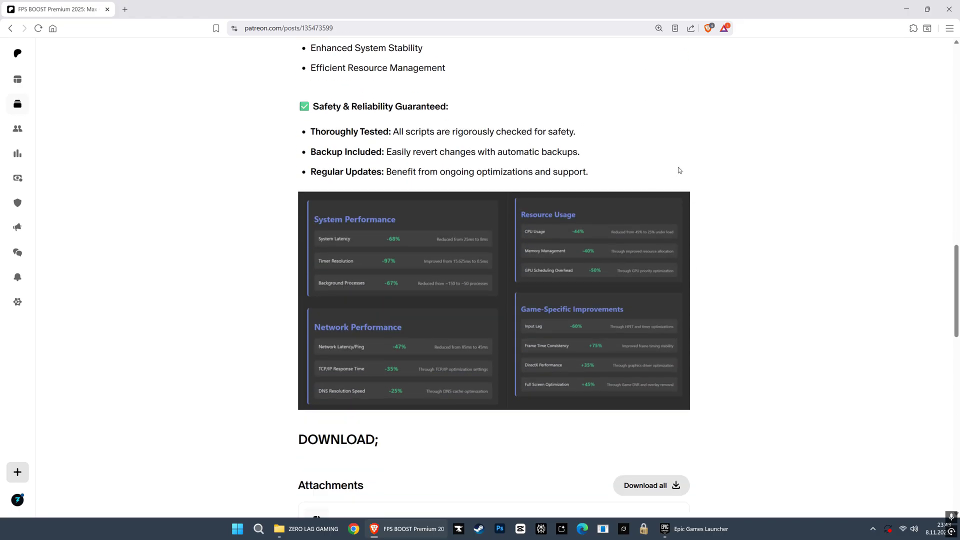
{"action": "scroll", "coordinate": [677, 170], "scroll_direction": "down", "scroll_amount": 1}
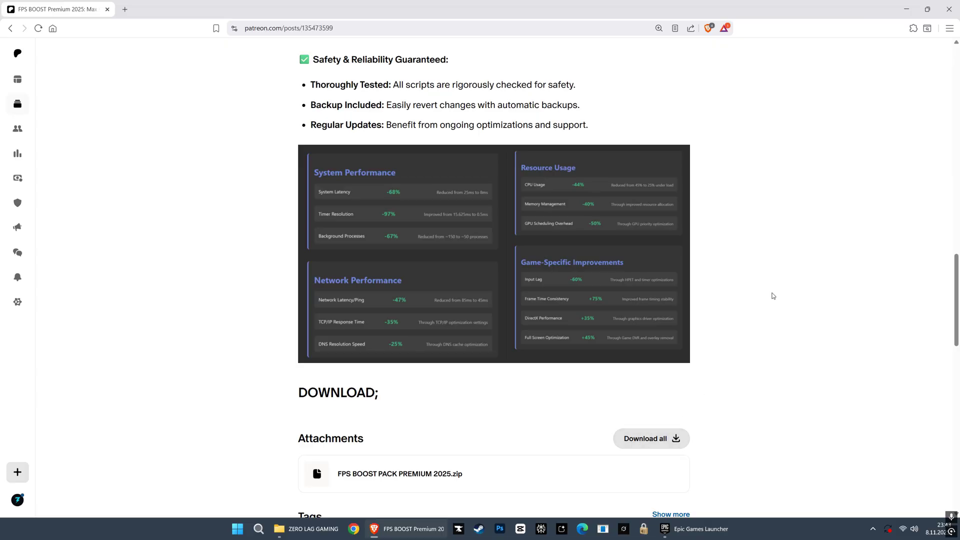
- Leave the Patreon post, open FPS BOOST PACK PREMIUM 2025.zip from the ZERO LAG GAMING folder in WinRAR and dismiss the licence reminder
{"action": "scroll", "coordinate": [775, 293], "scroll_direction": "down", "scroll_amount": 1}
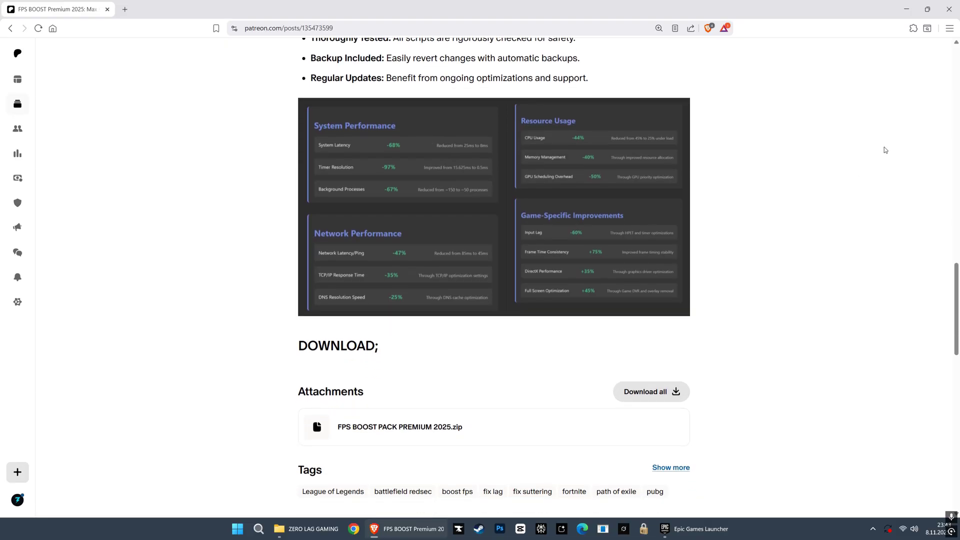
{"action": "left_click", "coordinate": [907, 11]}
{"action": "left_click", "coordinate": [306, 529]}
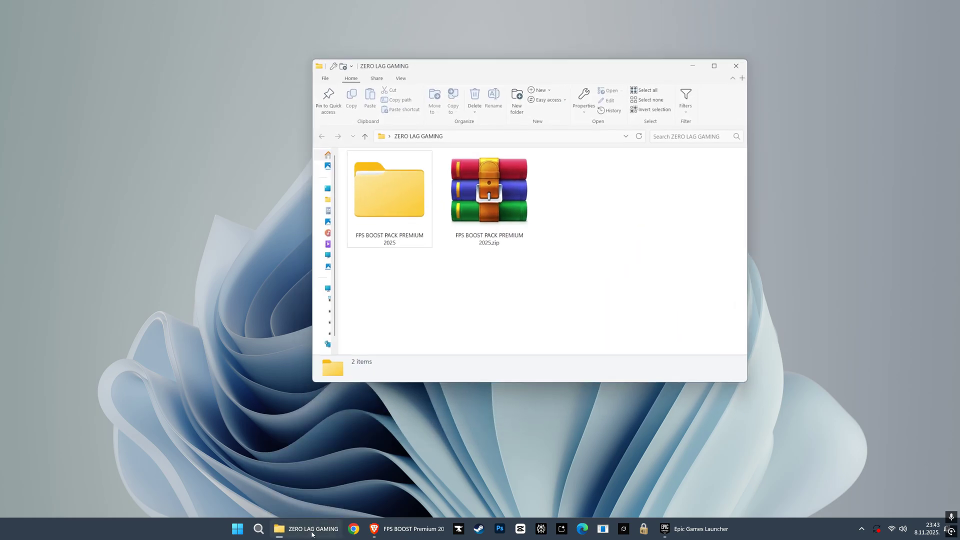
{"action": "double_click", "coordinate": [484, 201]}
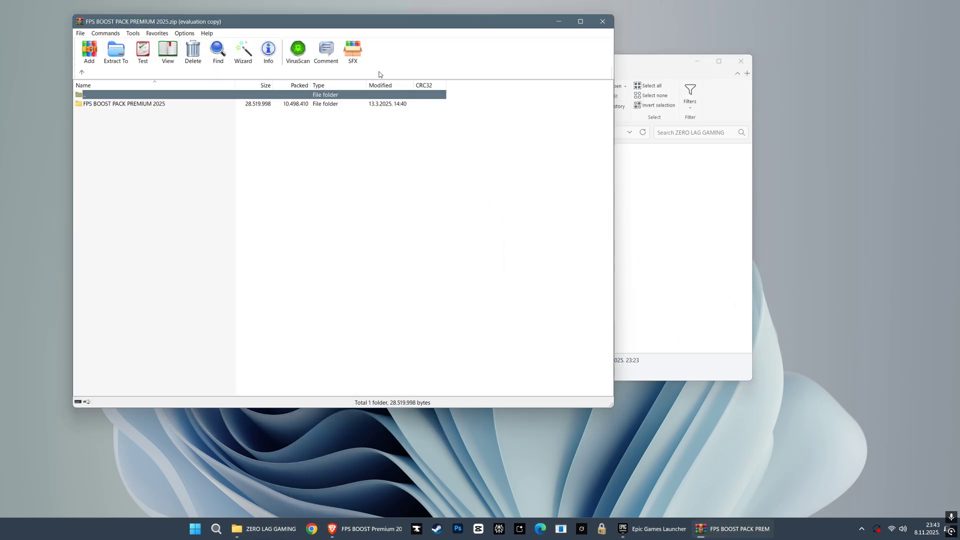
{"action": "left_click_drag", "start_coordinate": [210, 21], "coordinate": [435, 72]}
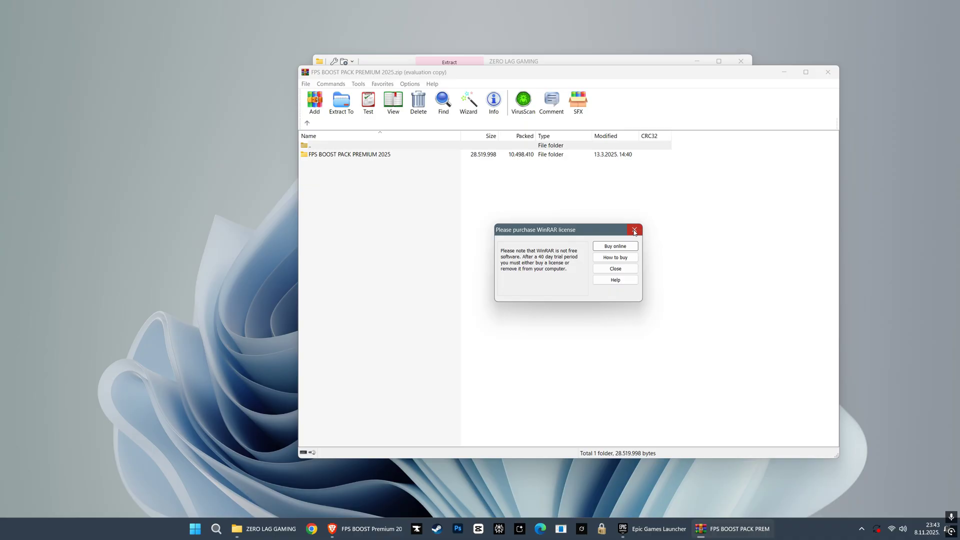
{"action": "left_click", "coordinate": [634, 231]}
- Scan the FPS BOOST PACK PREMIUM 2025 archive for viruses with Windows Defender
{"action": "left_click", "coordinate": [344, 156]}
{"action": "left_click", "coordinate": [523, 103]}
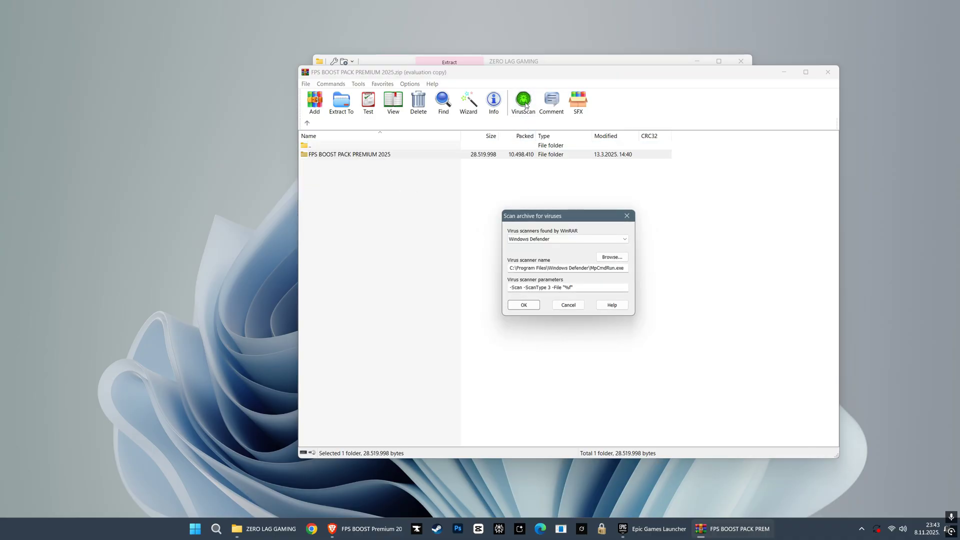
{"action": "left_click", "coordinate": [527, 306]}
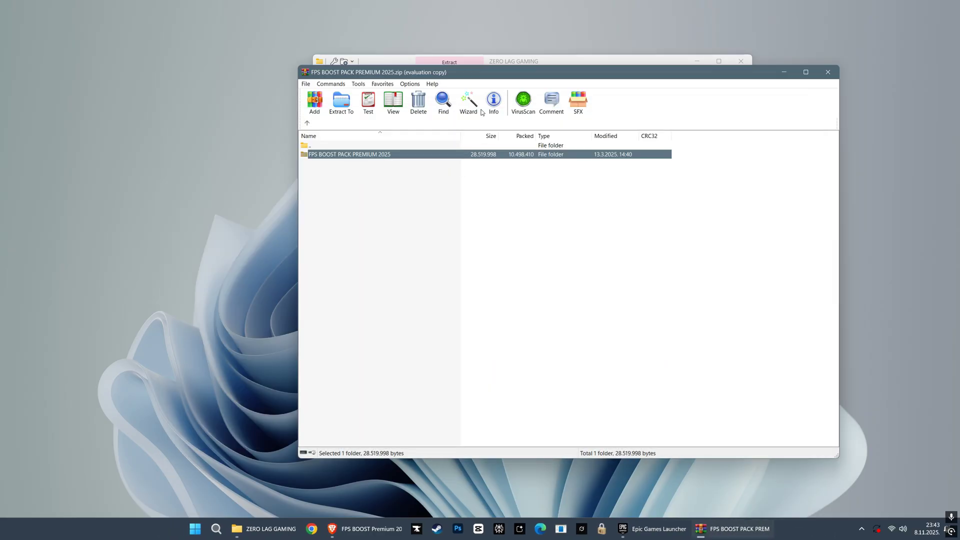
- Extract the FPS BOOST PACK PREMIUM 2025 folder from the archive into ZERO LAG GAMING, replacing the files in the destination
{"action": "left_click_drag", "start_coordinate": [499, 72], "coordinate": [789, 93]}
{"action": "left_click_drag", "start_coordinate": [449, 261], "coordinate": [405, 272]}
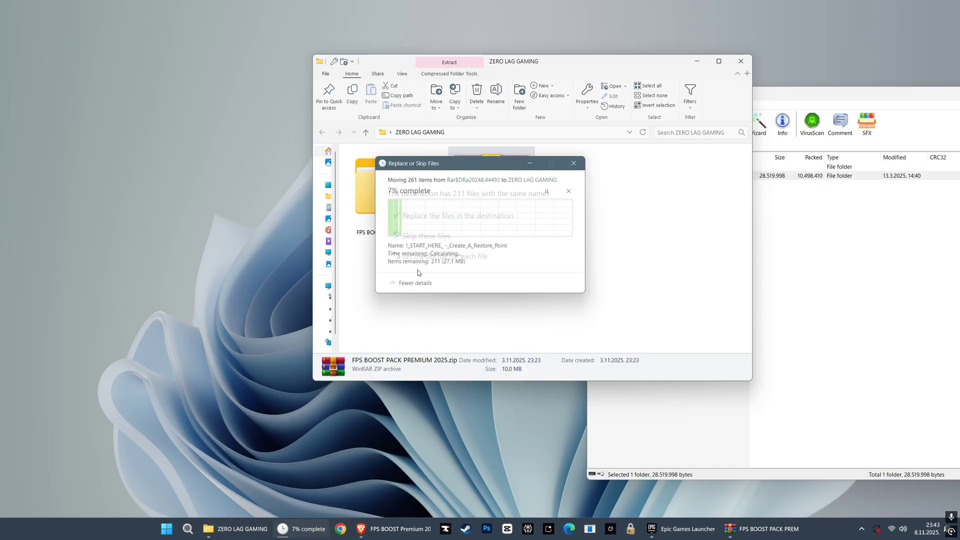
{"action": "left_click", "coordinate": [443, 219]}
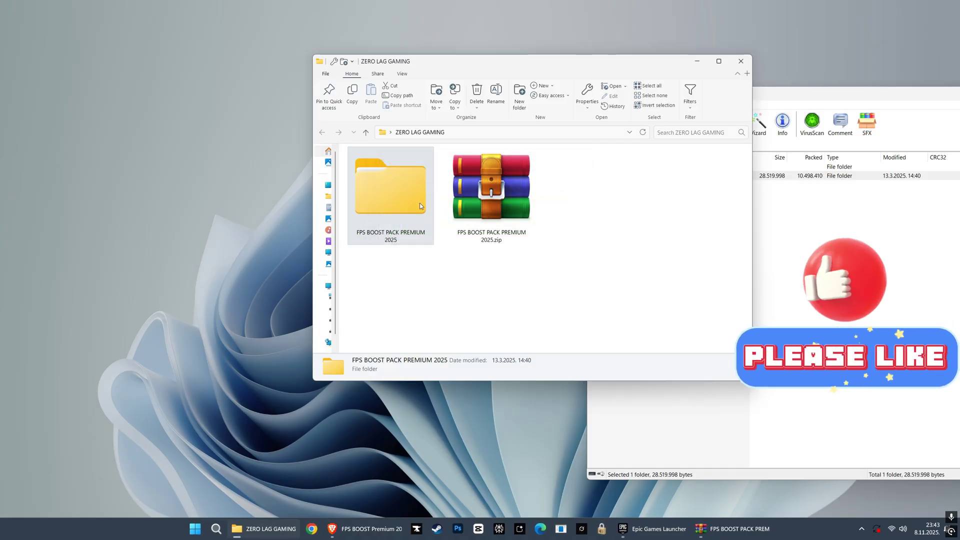
- Open the extracted pack's WINDOWS 11 folder and go into its 1 - START HERE subfolder
{"action": "double_click", "coordinate": [420, 206]}
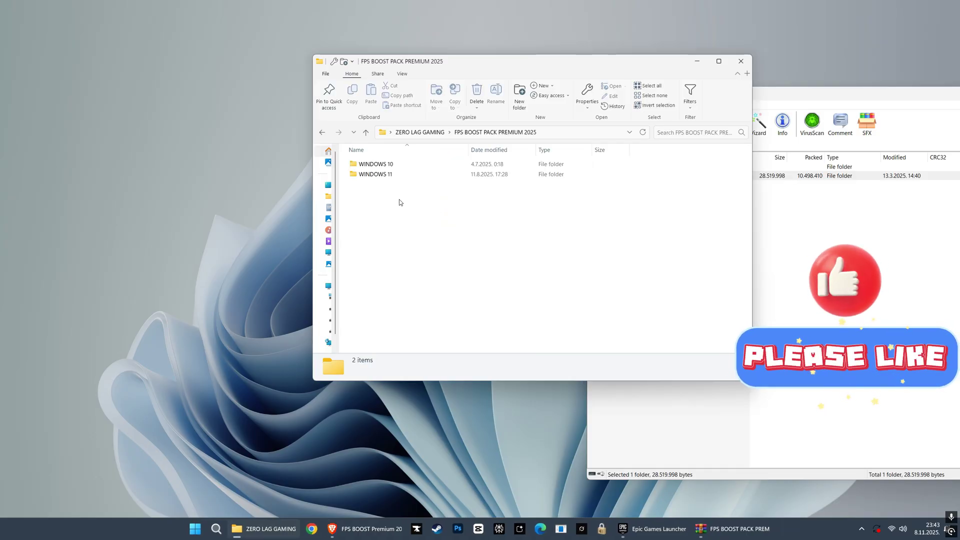
{"action": "double_click", "coordinate": [378, 174]}
{"action": "double_click", "coordinate": [373, 164]}
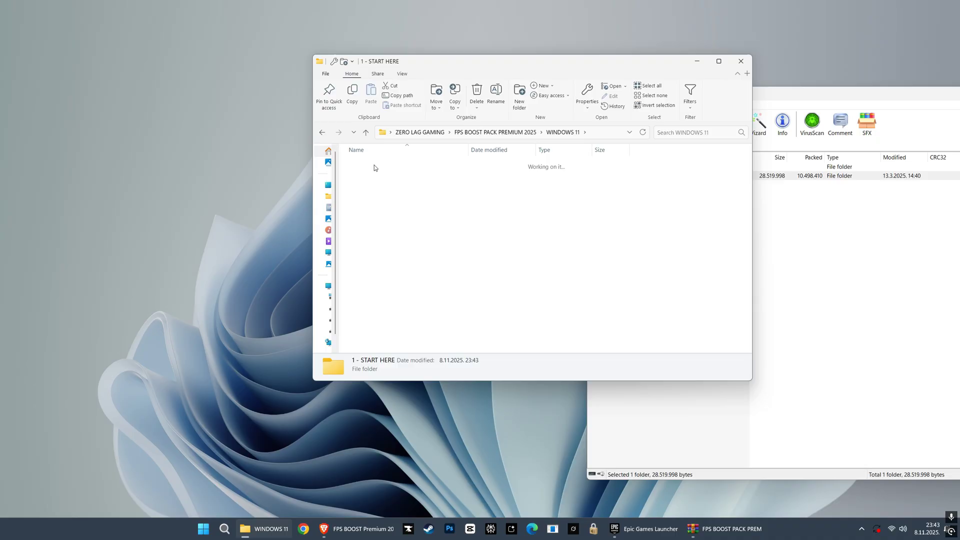
- Launch the Create_A_Restore_Point shortcut and create a restore point for Local Disk (C:) described as "fortnite before optmization"
{"action": "double_click", "coordinate": [380, 168]}
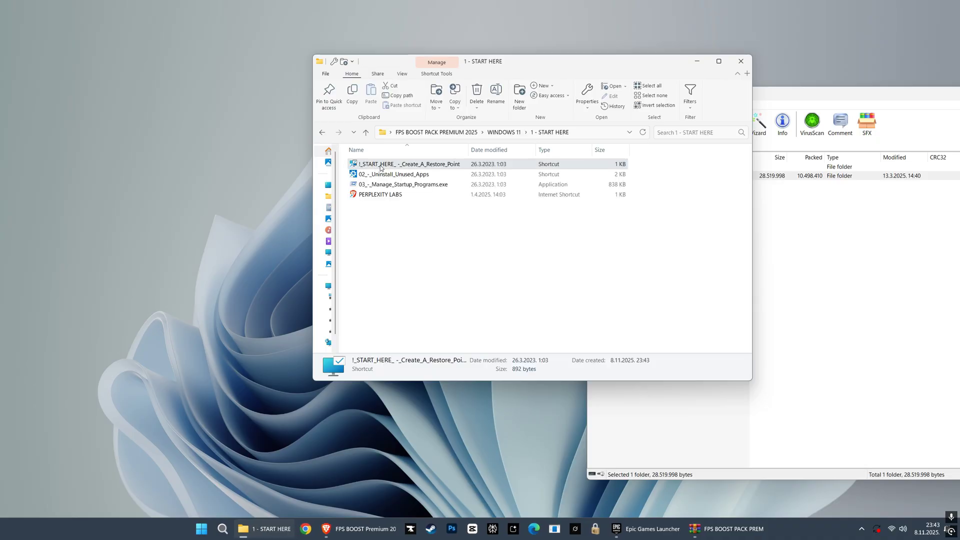
{"action": "left_click_drag", "start_coordinate": [327, 132], "coordinate": [532, 134]}
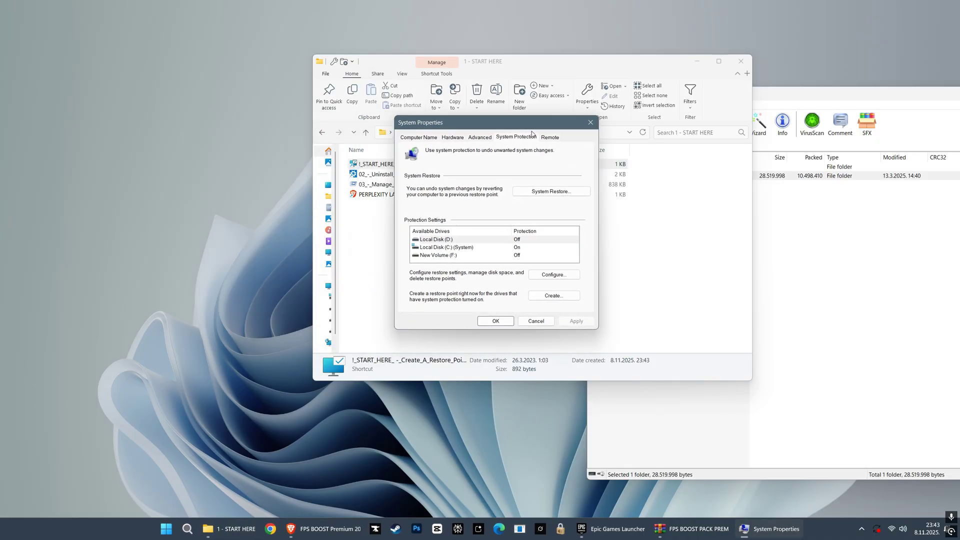
{"action": "left_click", "coordinate": [439, 248]}
{"action": "left_click", "coordinate": [536, 296]}
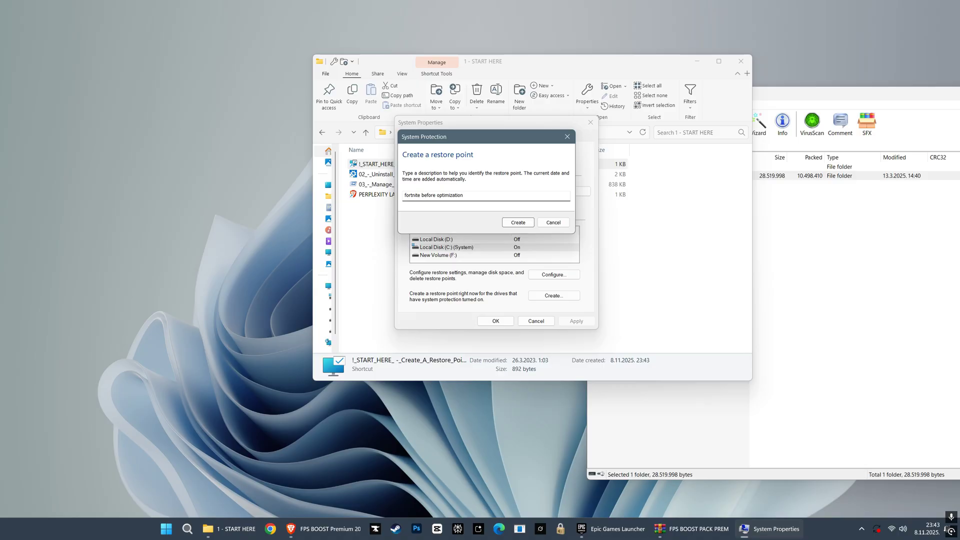
{"action": "left_click", "coordinate": [518, 223]}
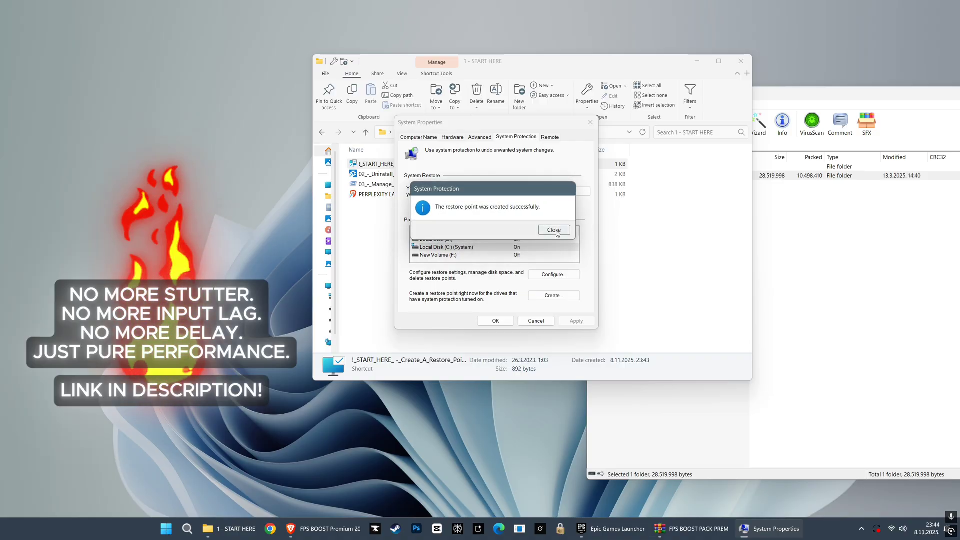
{"action": "left_click", "coordinate": [552, 231]}
- View the System Restore wizard's opening page, and close it and System Properties without restoring anything
{"action": "left_click", "coordinate": [551, 192]}
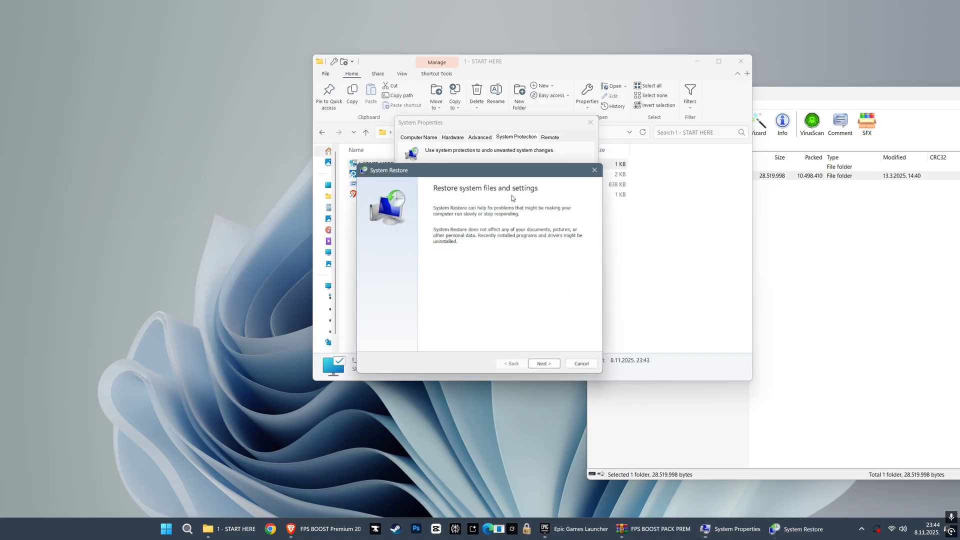
{"action": "left_click_drag", "start_coordinate": [497, 165], "coordinate": [269, 123]}
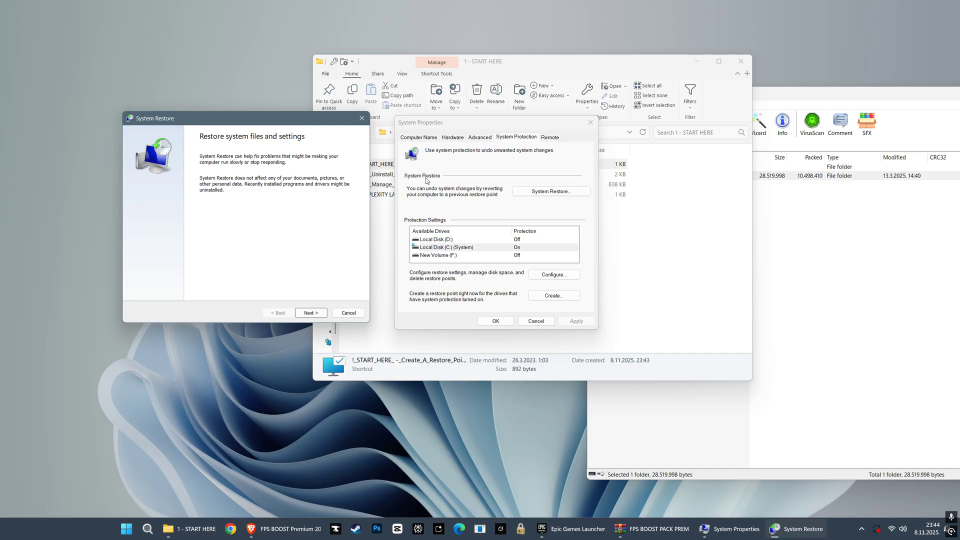
{"action": "left_click", "coordinate": [361, 118]}
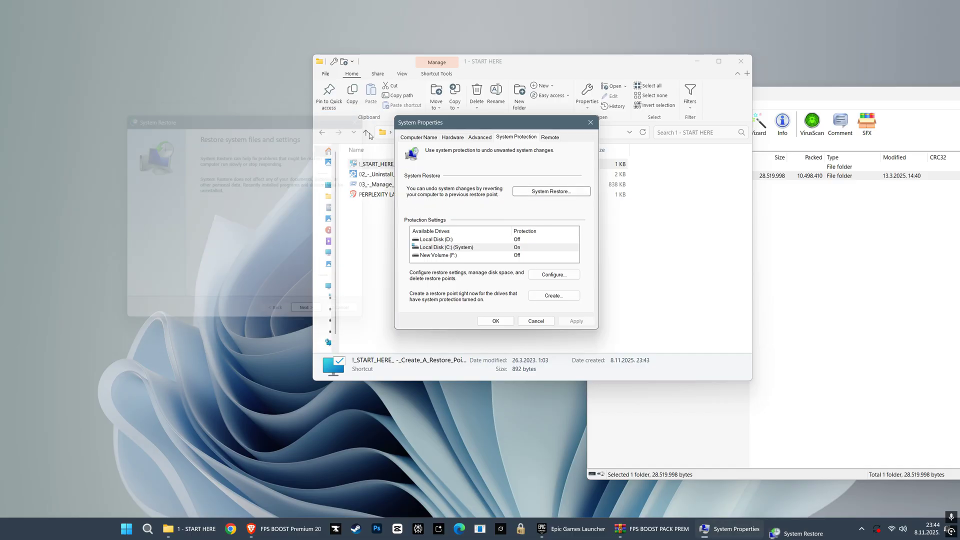
{"action": "key", "text": "Escape"}
- Open Installed apps through the 02_-_Uninstall_Unused_Apps shortcut, view the uninstall option for Adobe Express and close Settings
{"action": "double_click", "coordinate": [395, 173]}
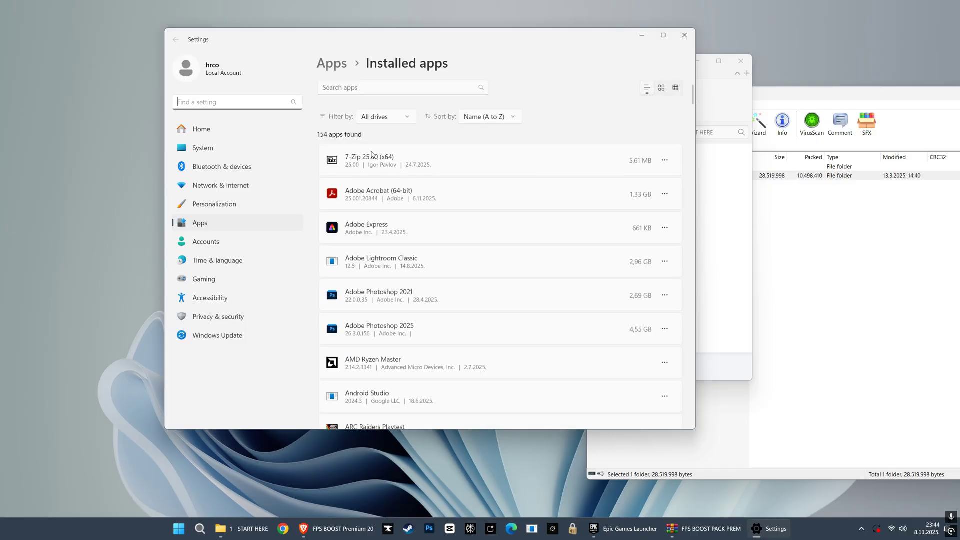
{"action": "left_click", "coordinate": [664, 228]}
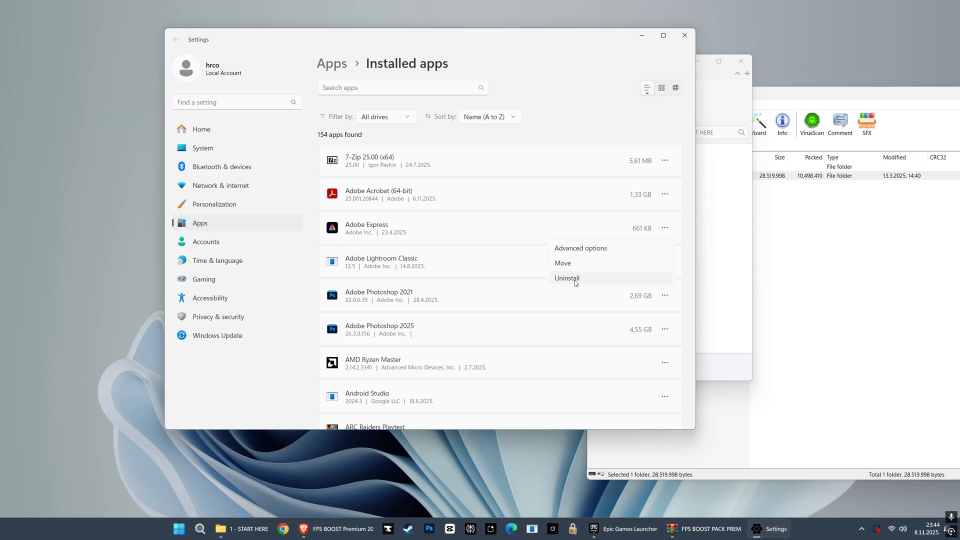
{"action": "left_click", "coordinate": [684, 35]}
- Run 03_-_Manage_Startup_Programs.exe, examine the startup entries listed in Autoruns and close it
{"action": "double_click", "coordinate": [405, 185]}
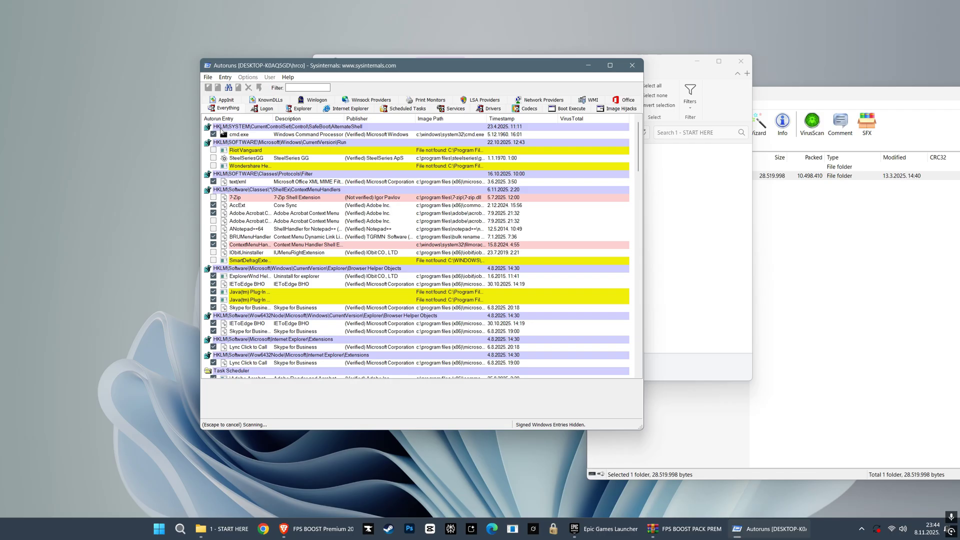
{"action": "left_click", "coordinate": [250, 213]}
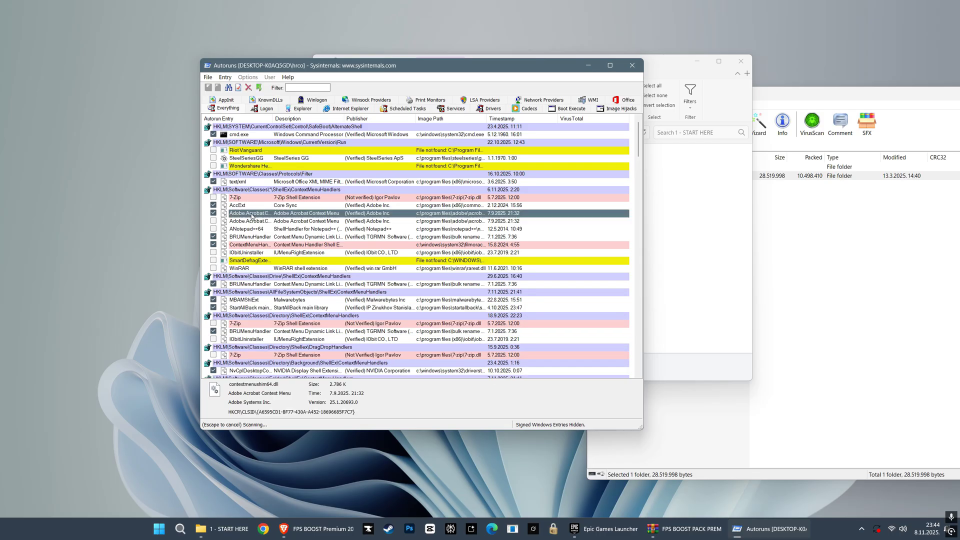
{"action": "scroll", "coordinate": [253, 218], "scroll_direction": "down", "scroll_amount": 2}
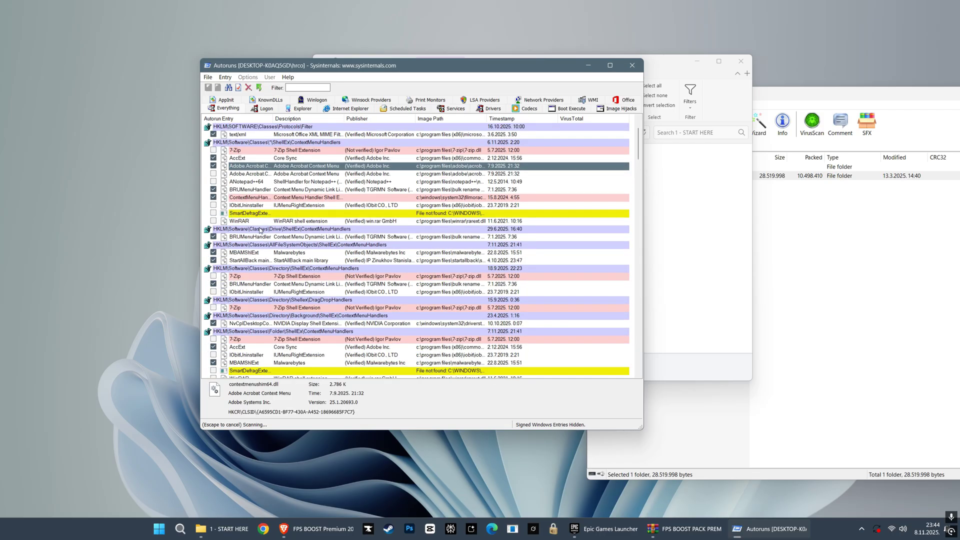
{"action": "scroll", "coordinate": [261, 231], "scroll_direction": "down", "scroll_amount": 4}
{"action": "scroll", "coordinate": [264, 231], "scroll_direction": "down", "scroll_amount": 3}
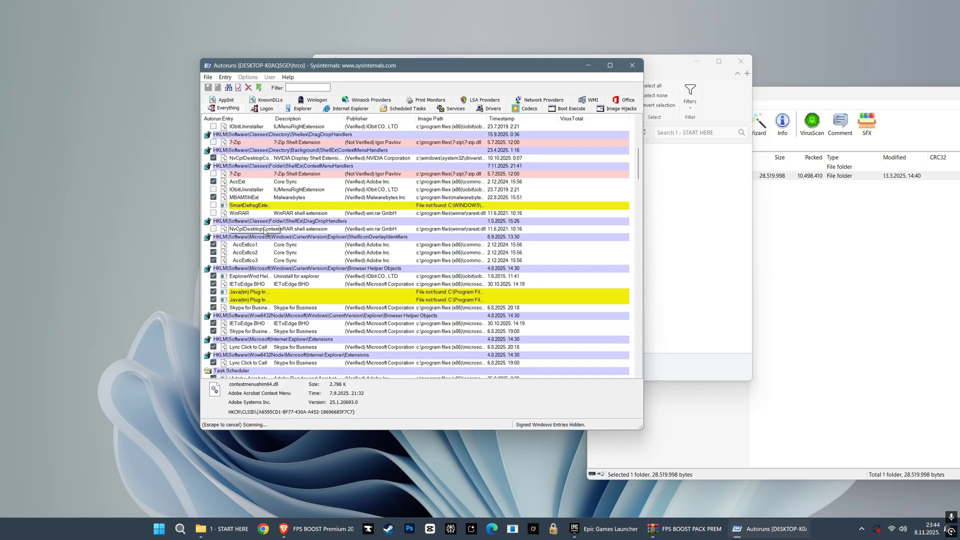
{"action": "scroll", "coordinate": [235, 325], "scroll_direction": "down", "scroll_amount": 3}
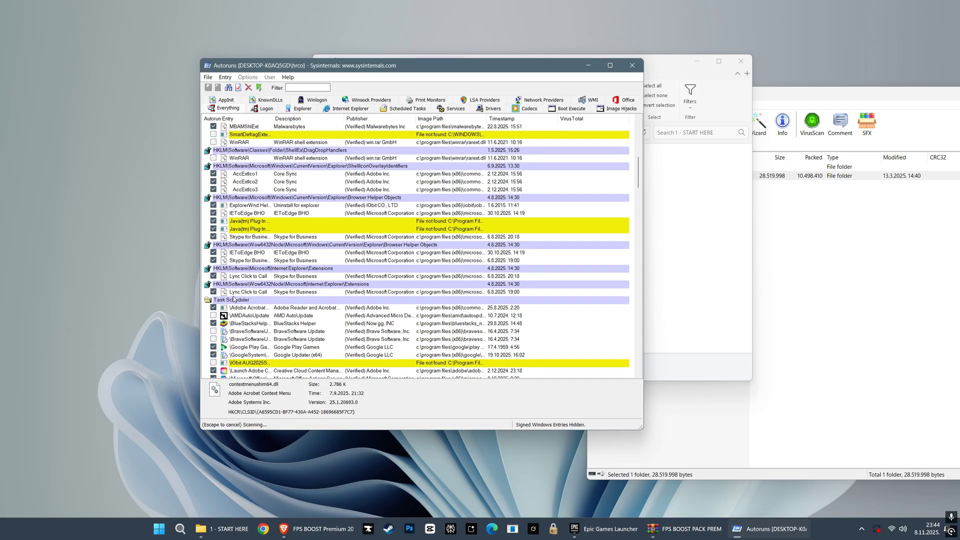
{"action": "scroll", "coordinate": [215, 325], "scroll_direction": "up", "scroll_amount": 10}
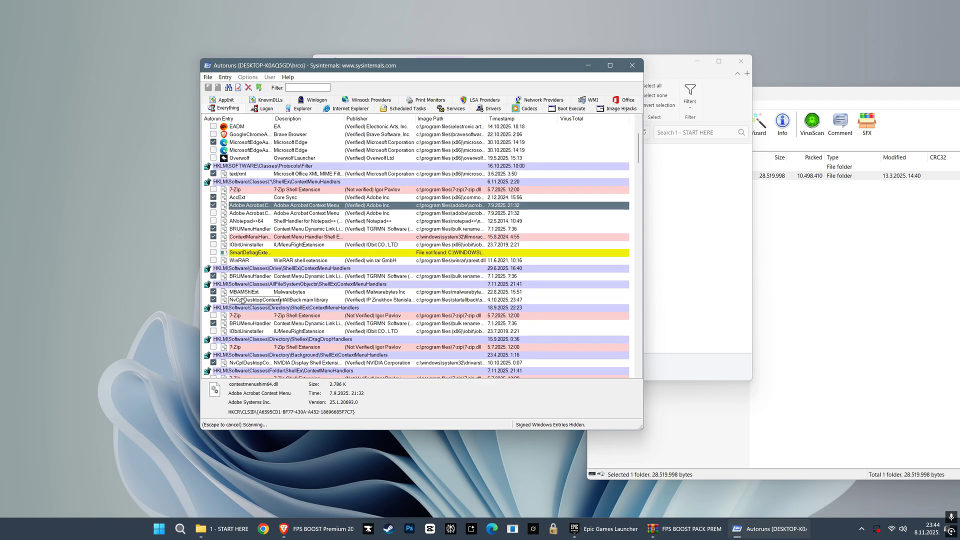
{"action": "scroll", "coordinate": [270, 280], "scroll_direction": "up", "scroll_amount": 3}
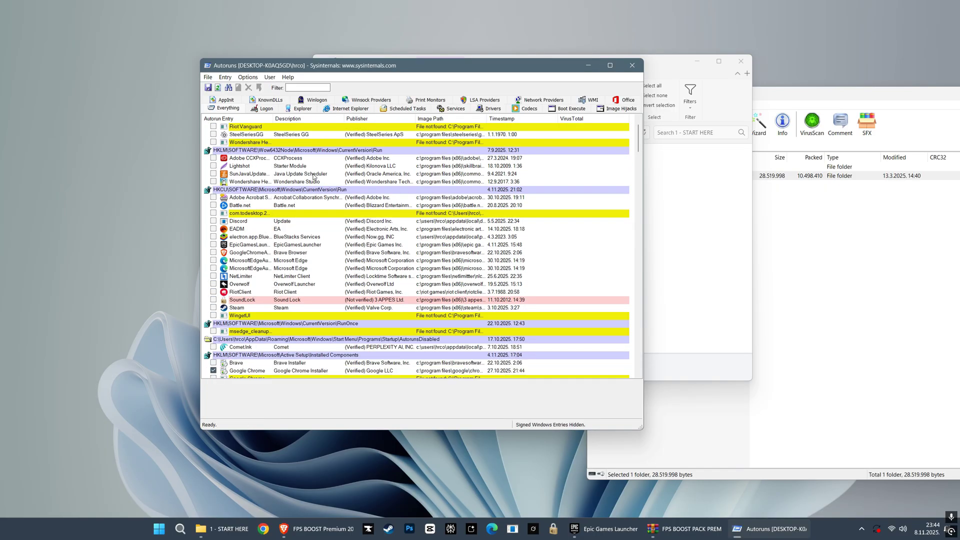
{"action": "left_click", "coordinate": [630, 70]}
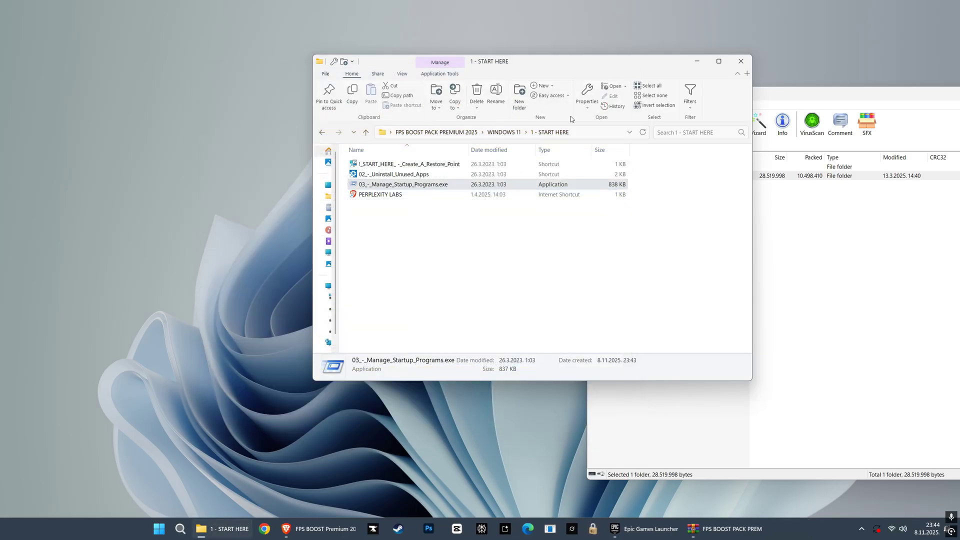
- Run 1 - GPU_Optimizer.bat from the 2 - ESSENTIAL SYSTEM TWEAKS folder and carry its game scans and High Performance GPU optimization through to the end
{"action": "left_click", "coordinate": [365, 132]}
{"action": "double_click", "coordinate": [366, 173]}
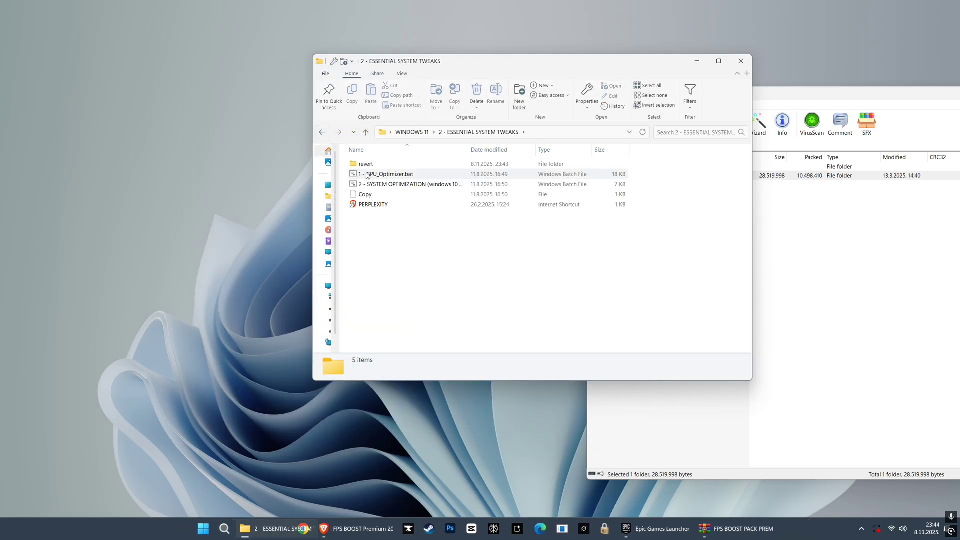
{"action": "right_click", "coordinate": [380, 176]}
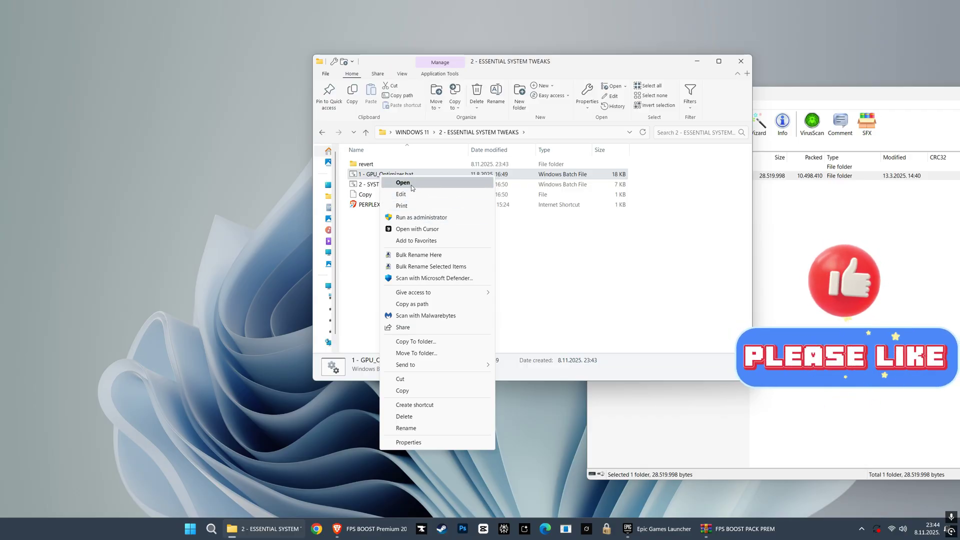
{"action": "left_click", "coordinate": [411, 183]}
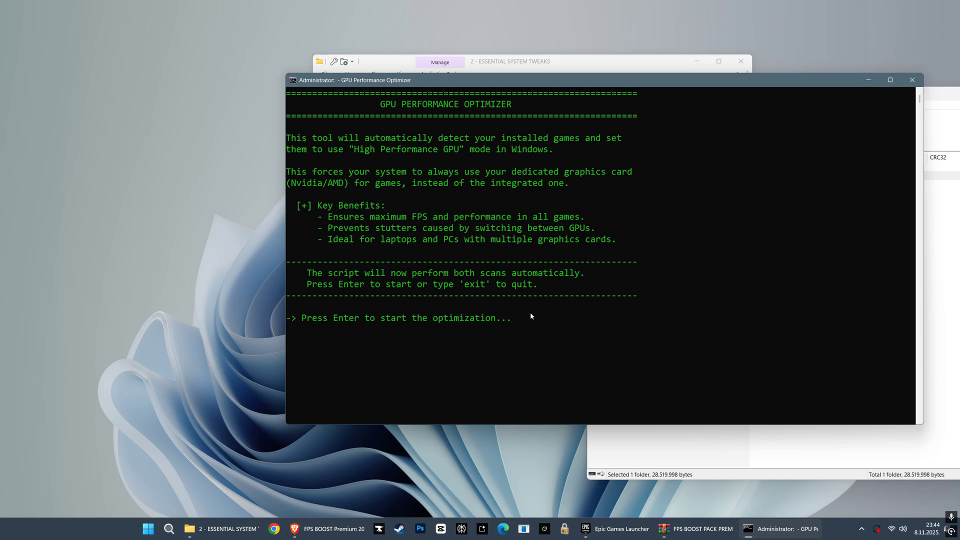
{"action": "key", "text": "Return"}
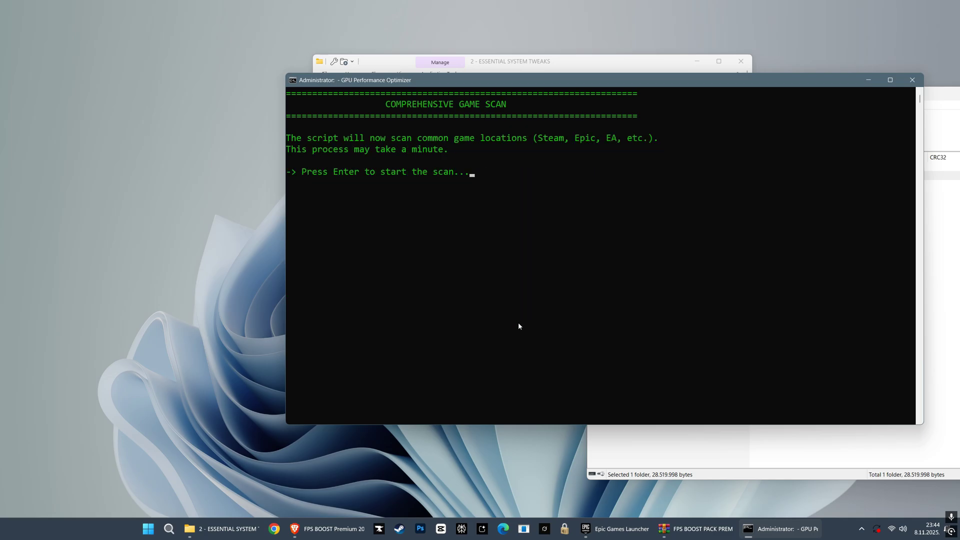
{"action": "key", "text": "Return"}
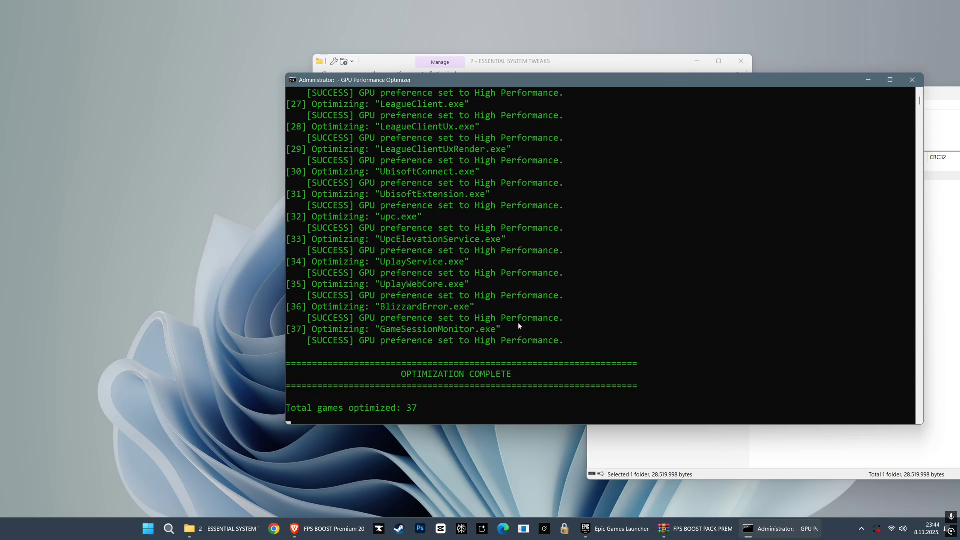
{"action": "key", "text": "Return"}
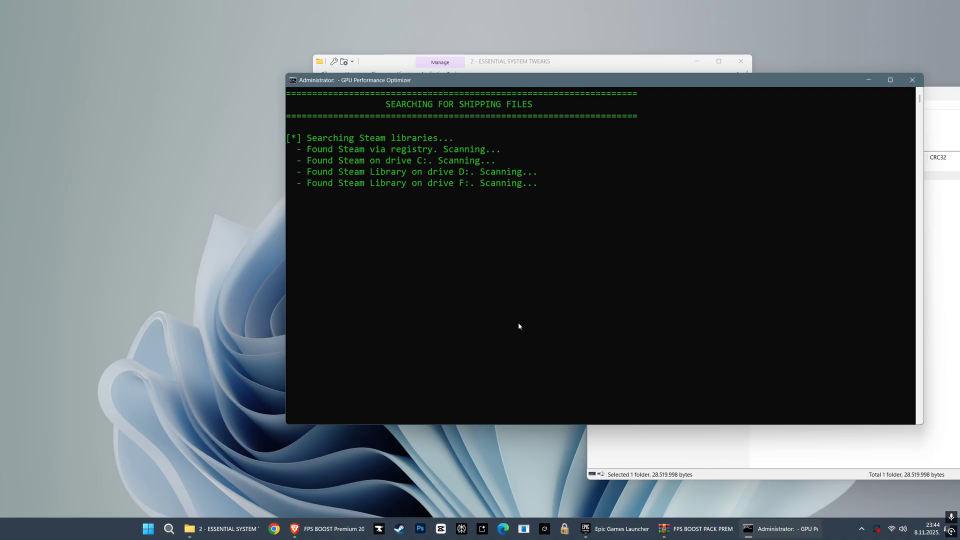
{"action": "key", "text": "Return"}
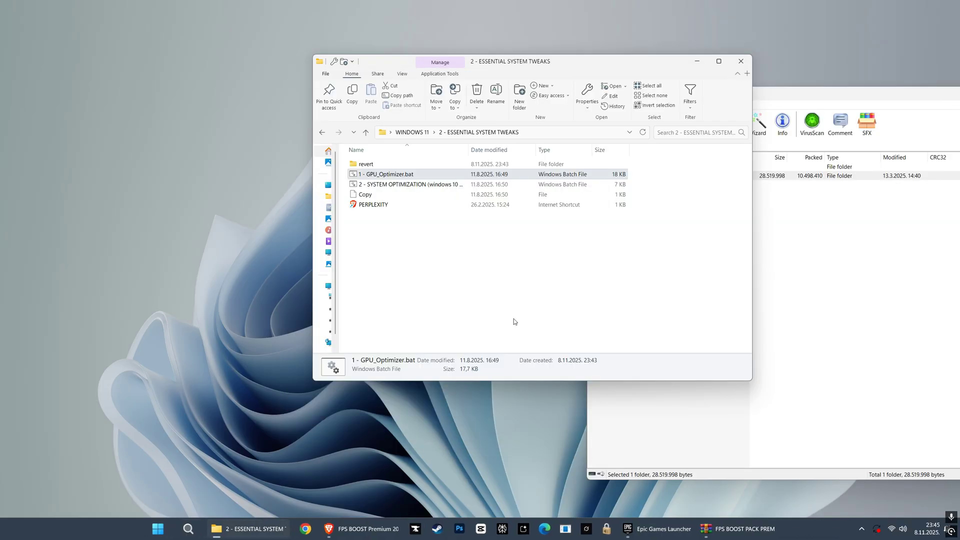
- Run the 2 - SYSTEM OPTIMIZATION batch file, apply its automatic optimizations and close it without entering any game paths
{"action": "double_click", "coordinate": [395, 184]}
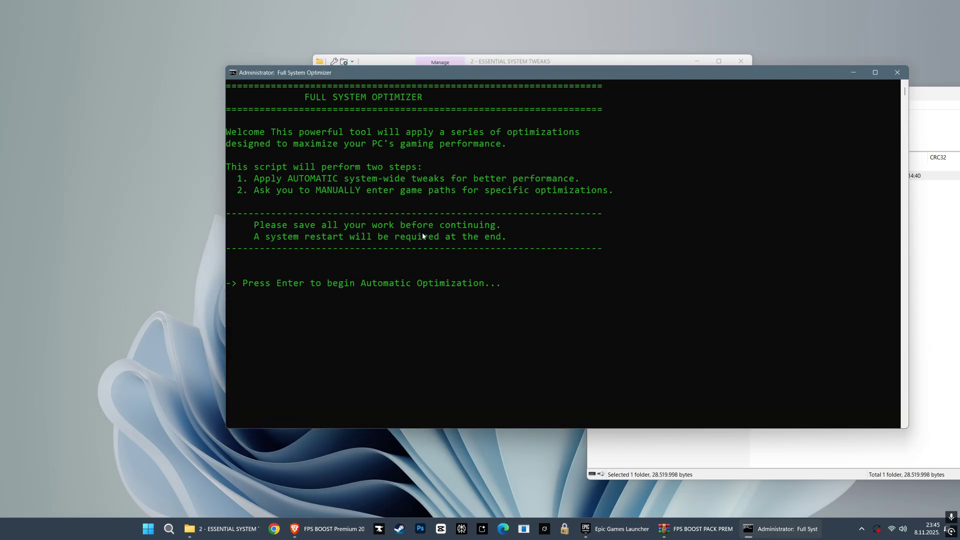
{"action": "key", "text": "Return"}
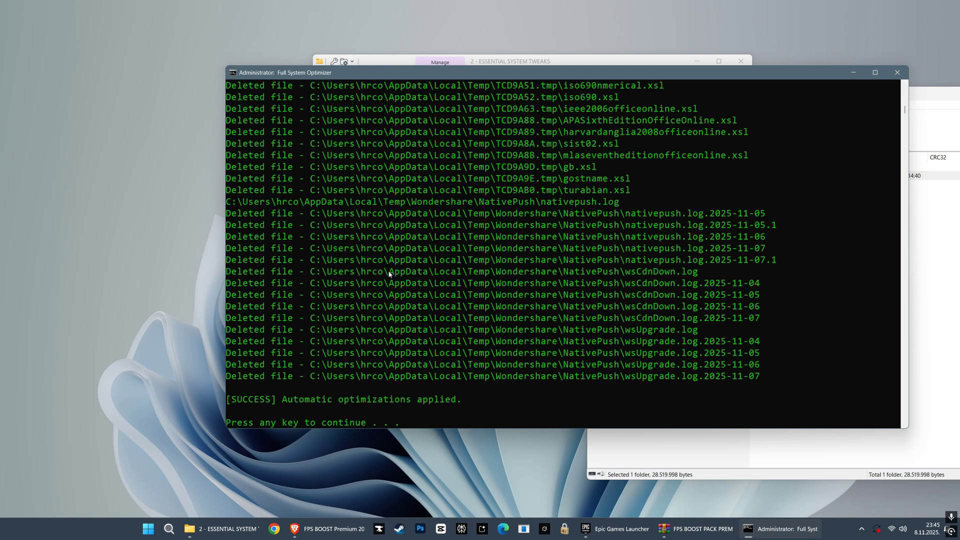
{"action": "key", "text": "Return"}
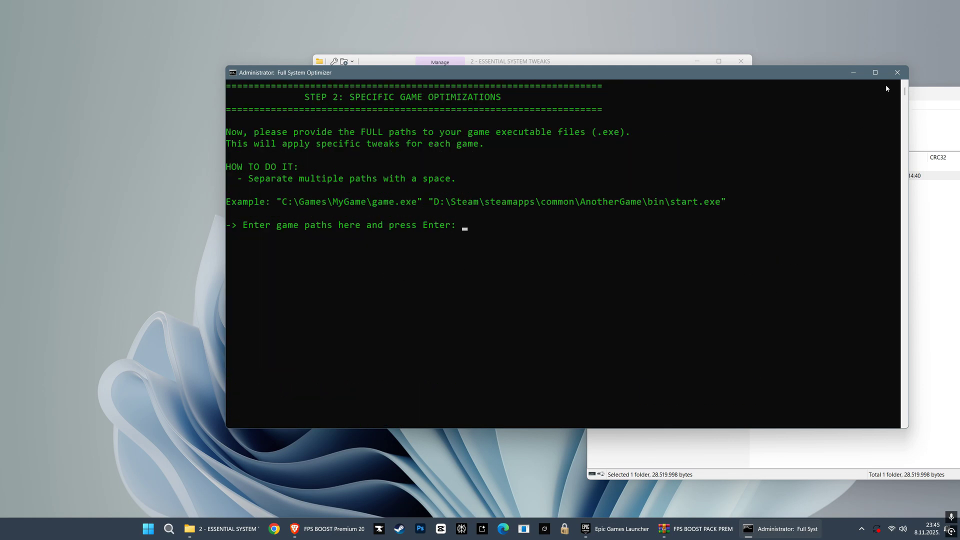
{"action": "left_click", "coordinate": [897, 72]}
- Launch nvidiaProfileInspector.exe from the 2.1 - Nvidia Profile Inspector folder, import !ABDO Free Settings V2.nip, apply the changes and close it
{"action": "left_click", "coordinate": [322, 132]}
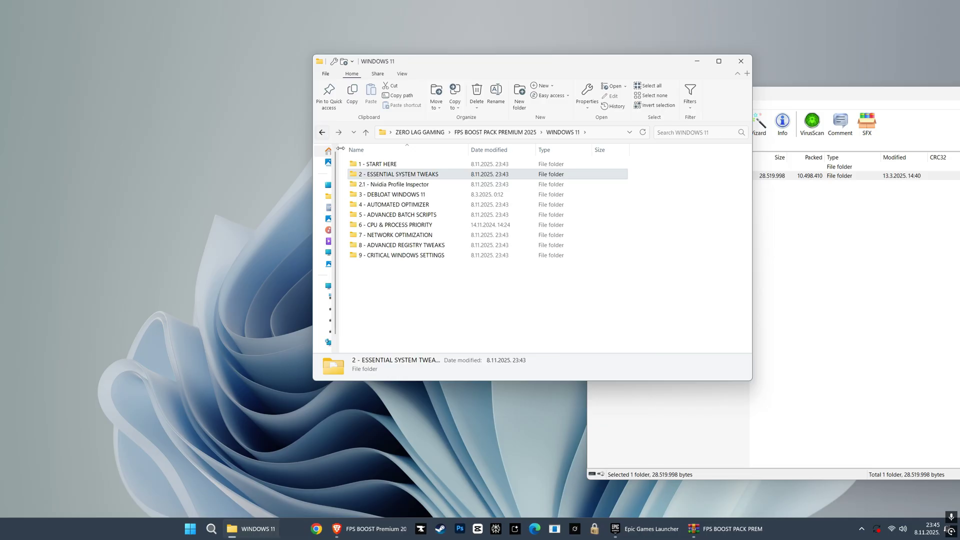
{"action": "double_click", "coordinate": [381, 184]}
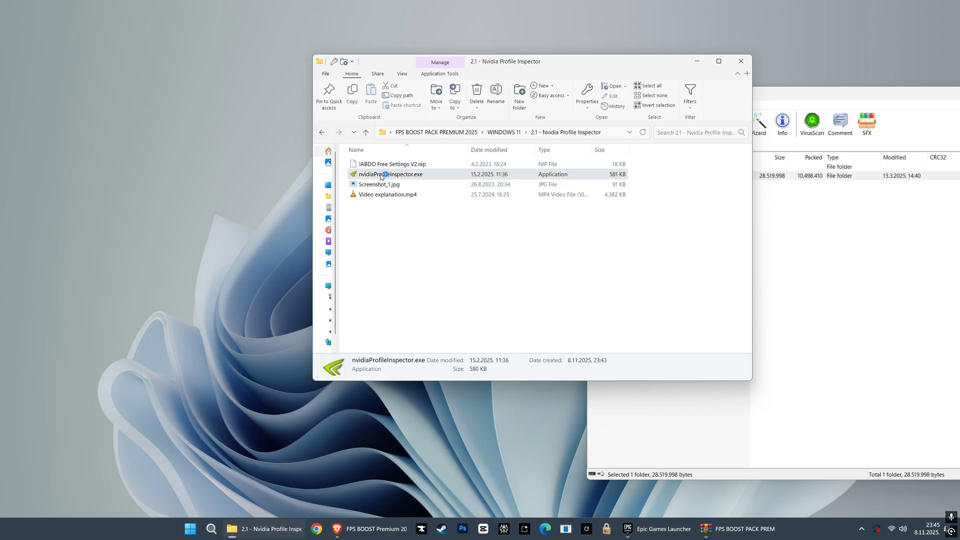
{"action": "double_click", "coordinate": [381, 174]}
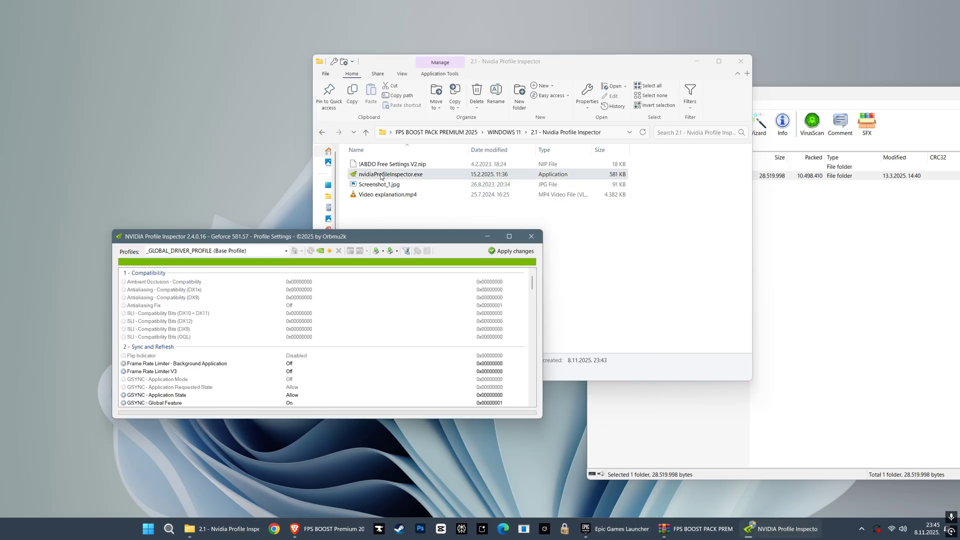
{"action": "left_click_drag", "start_coordinate": [380, 165], "coordinate": [305, 305]}
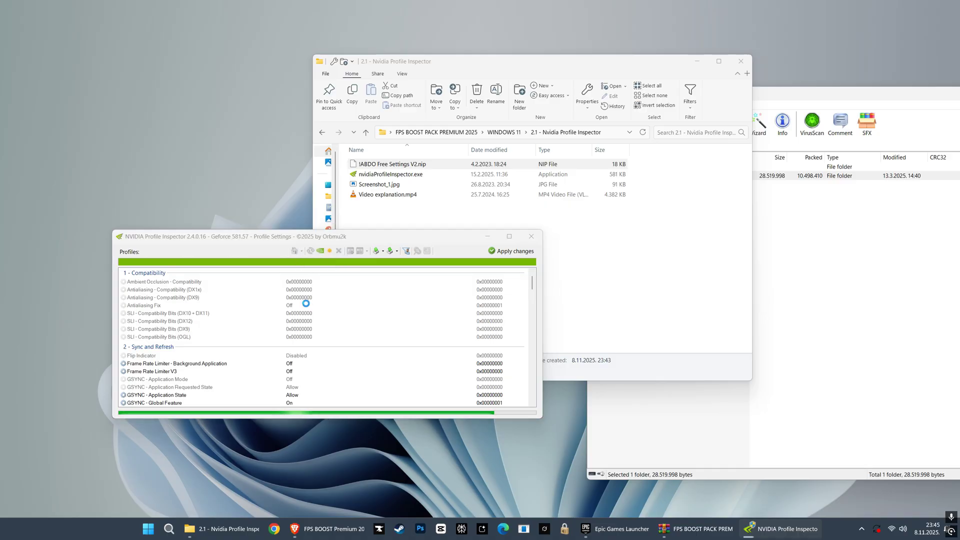
{"action": "left_click", "coordinate": [511, 298]}
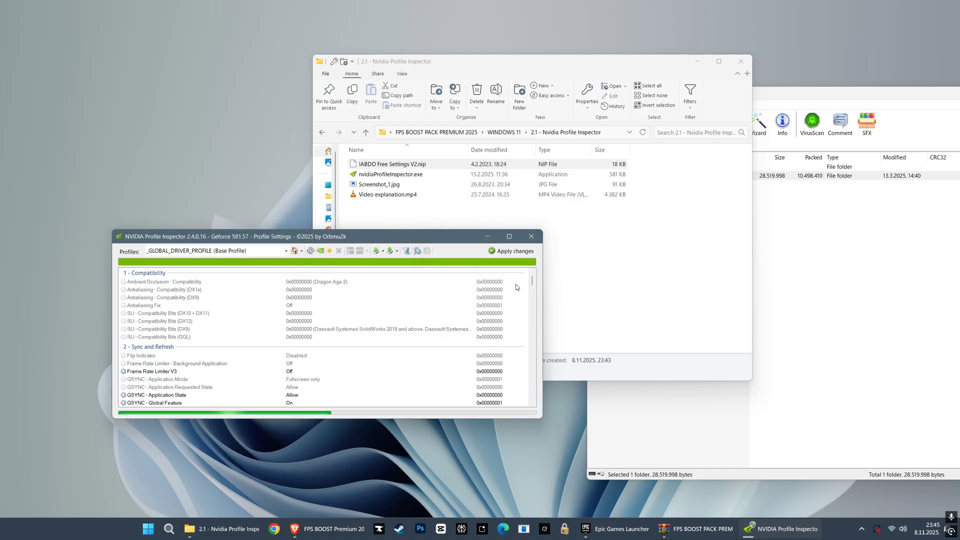
{"action": "left_click", "coordinate": [511, 251]}
{"action": "left_click", "coordinate": [531, 236]}
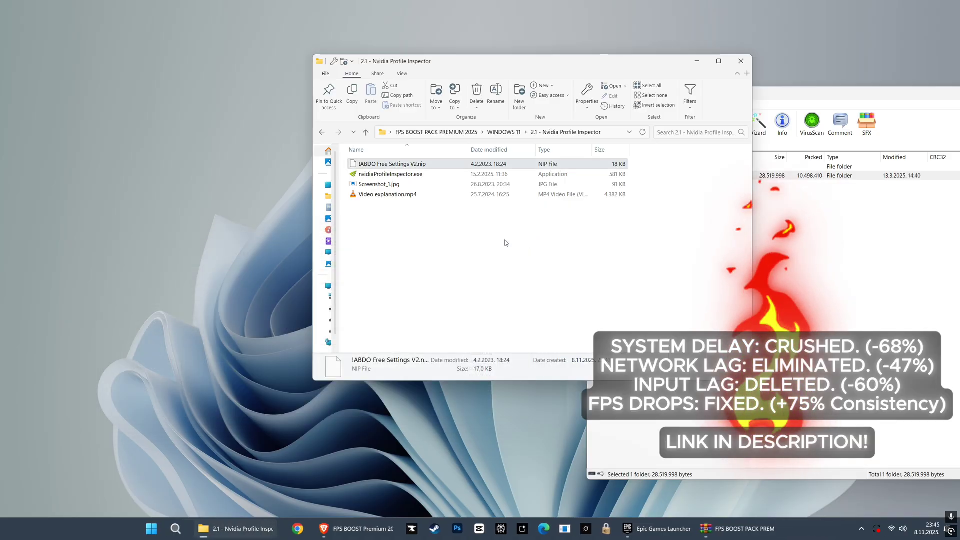
- Run Run.bat from Win11Debloat-master in the 3 - DEBLOAT WINDOWS 11 folder and execute its Default Mode (option 1)
{"action": "left_click", "coordinate": [322, 133]}
{"action": "double_click", "coordinate": [375, 194]}
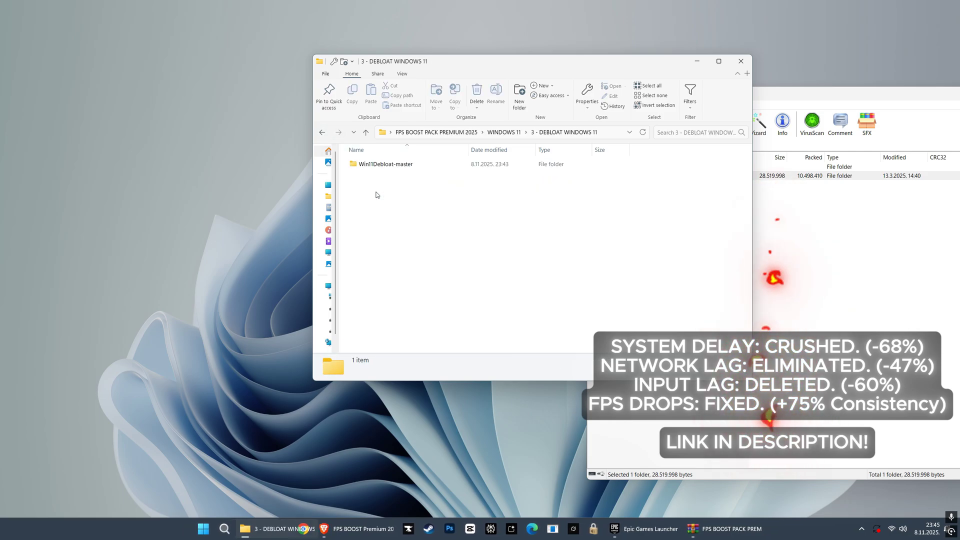
{"action": "double_click", "coordinate": [377, 165]}
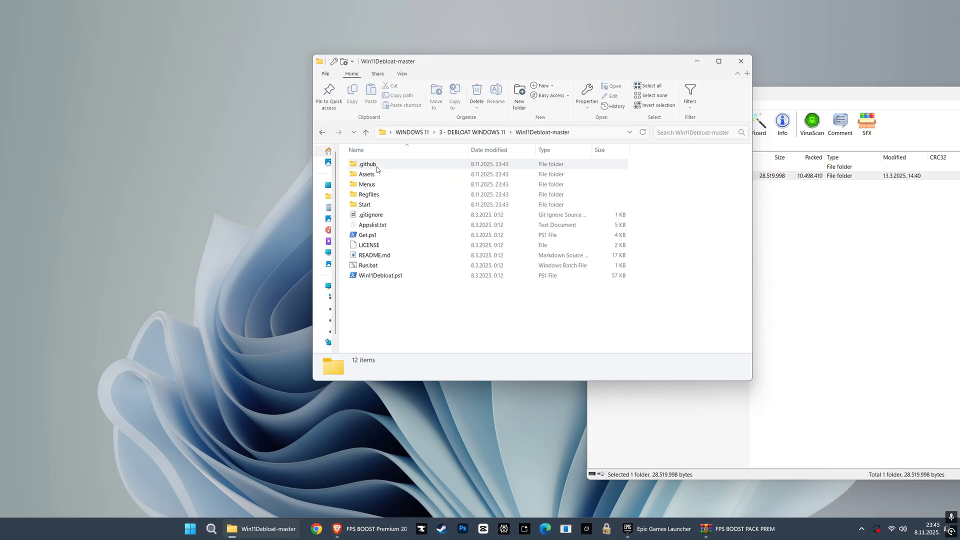
{"action": "double_click", "coordinate": [370, 264]}
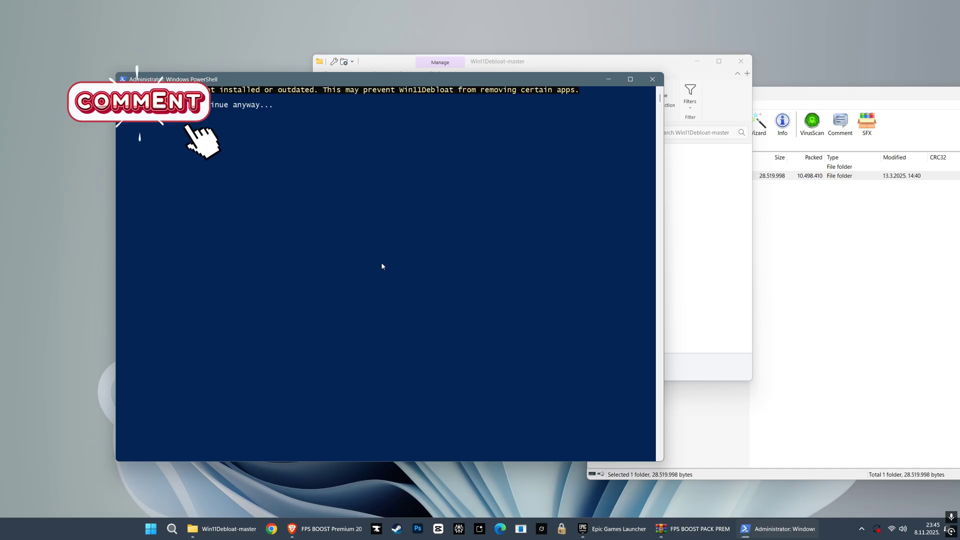
{"action": "key", "text": "Return"}
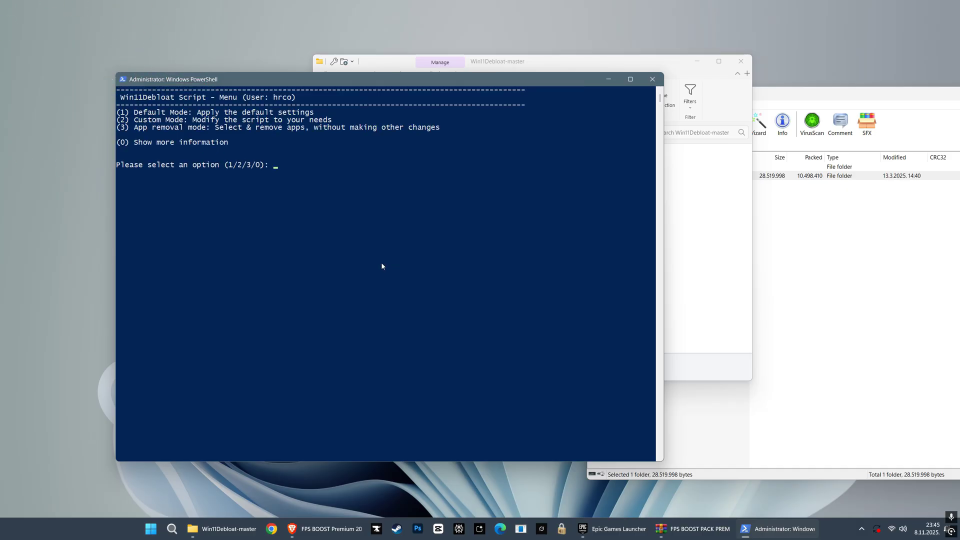
{"action": "type", "text": "1"}
{"action": "key", "text": "Return"}
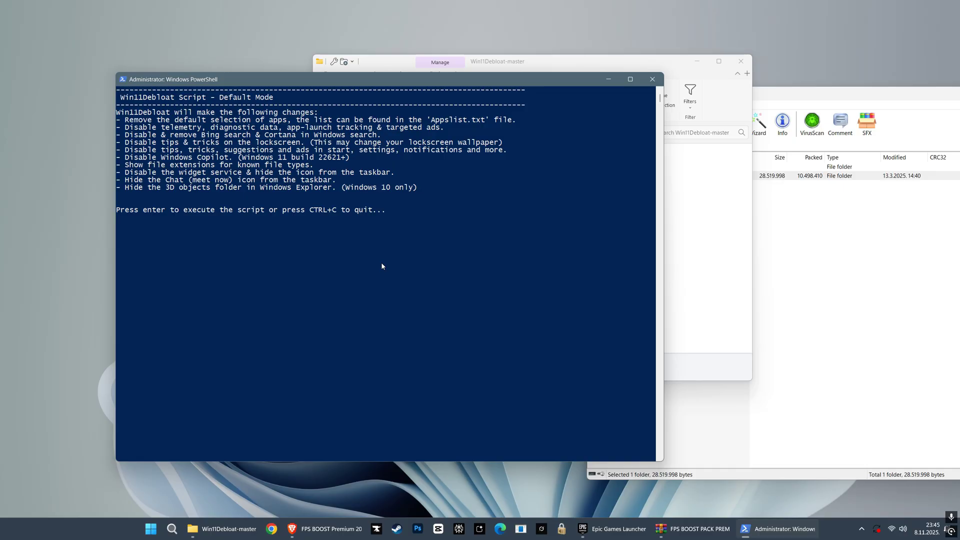
{"action": "key", "text": "Return"}
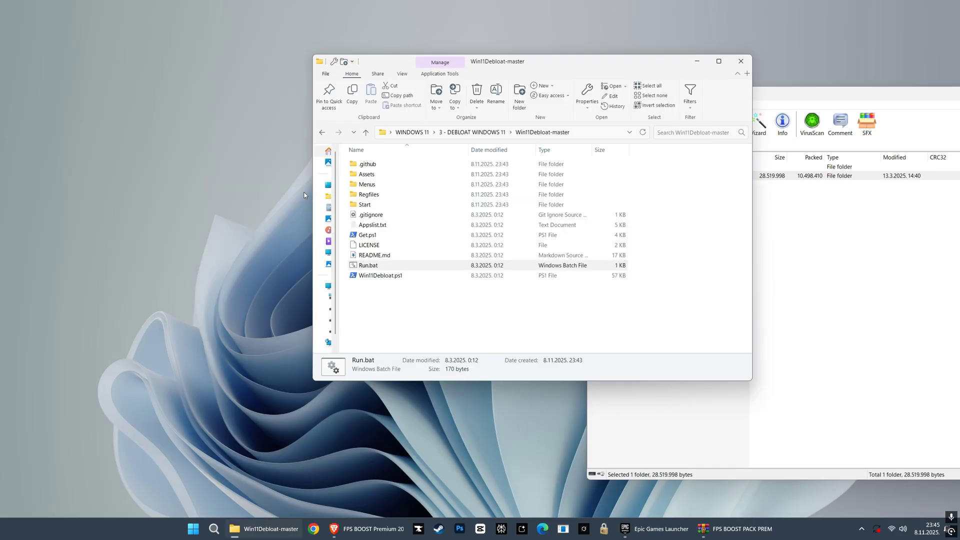
- Launch Optimizer from the 4 - AUTOMATED OPTIMIZER folder, review its General and Windows 11 toggles and close it
{"action": "left_click", "coordinate": [323, 132]}
{"action": "left_click", "coordinate": [323, 132]}
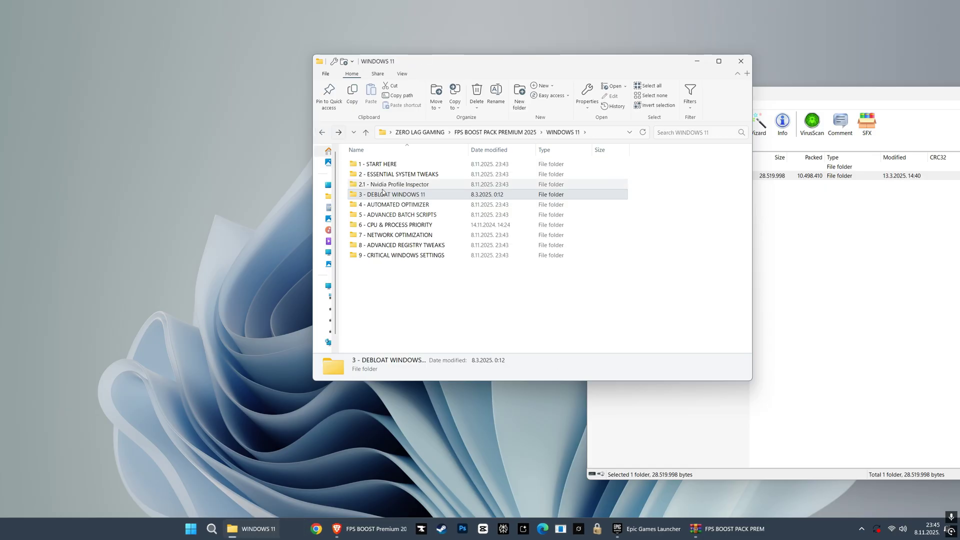
{"action": "double_click", "coordinate": [376, 205]}
{"action": "double_click", "coordinate": [376, 181]}
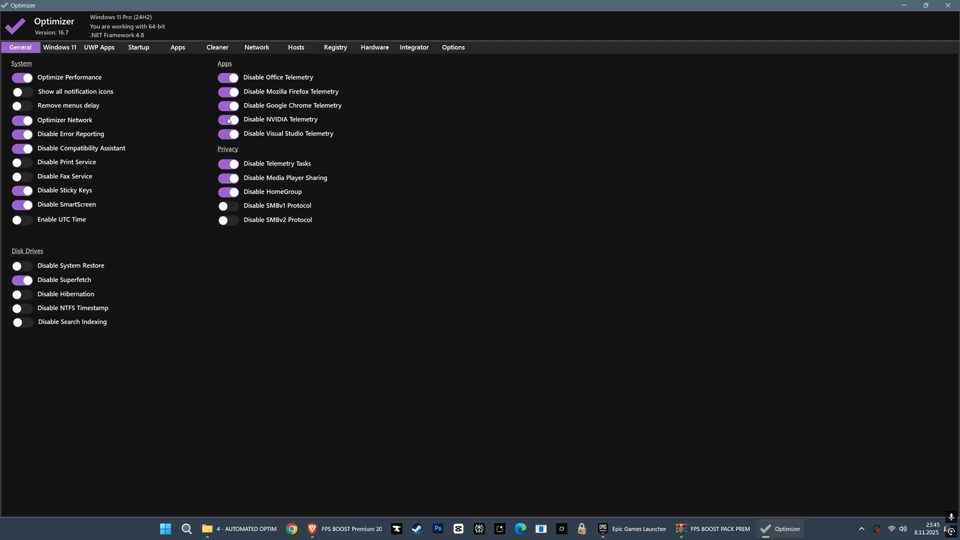
{"action": "left_click", "coordinate": [62, 48]}
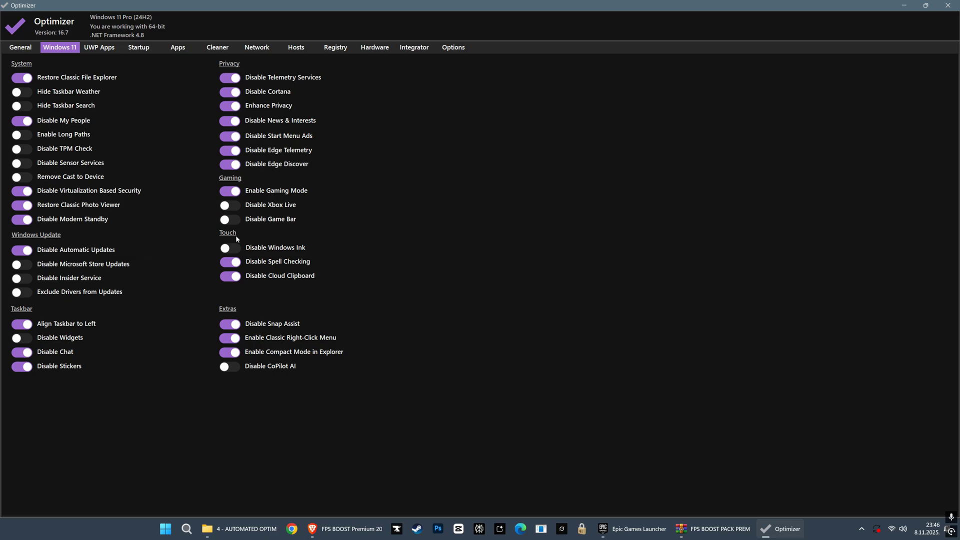
{"action": "left_click", "coordinate": [946, 9]}
- Run FULL OPTIMIZATION.BAT from the 5 - ADVANCED BATCH SCRIPTS folder and apply its HPET optimization
{"action": "left_click", "coordinate": [322, 132]}
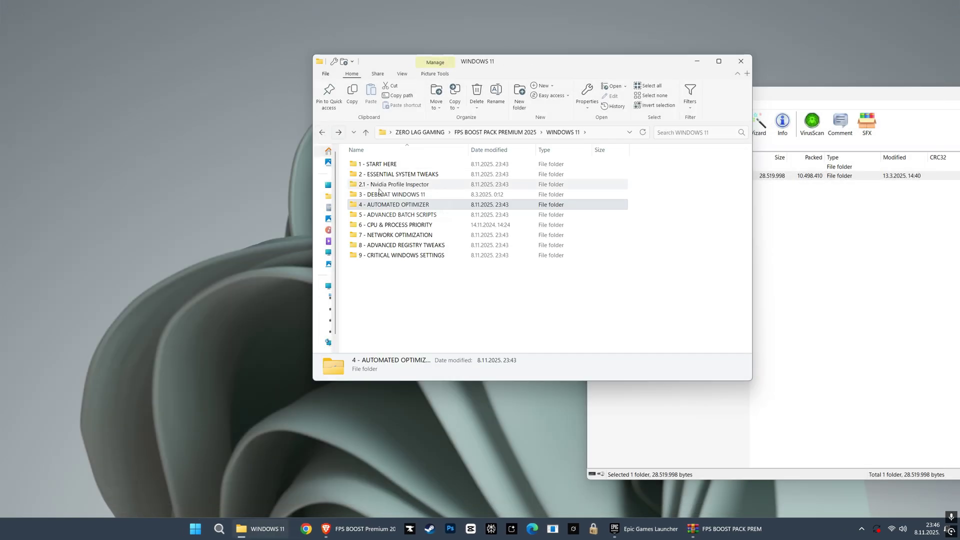
{"action": "double_click", "coordinate": [378, 214]}
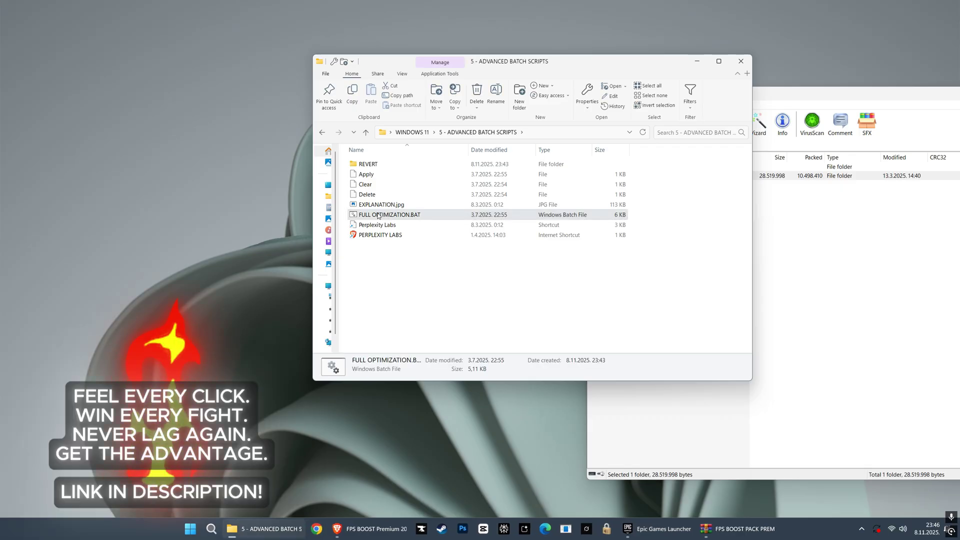
{"action": "double_click", "coordinate": [377, 215]}
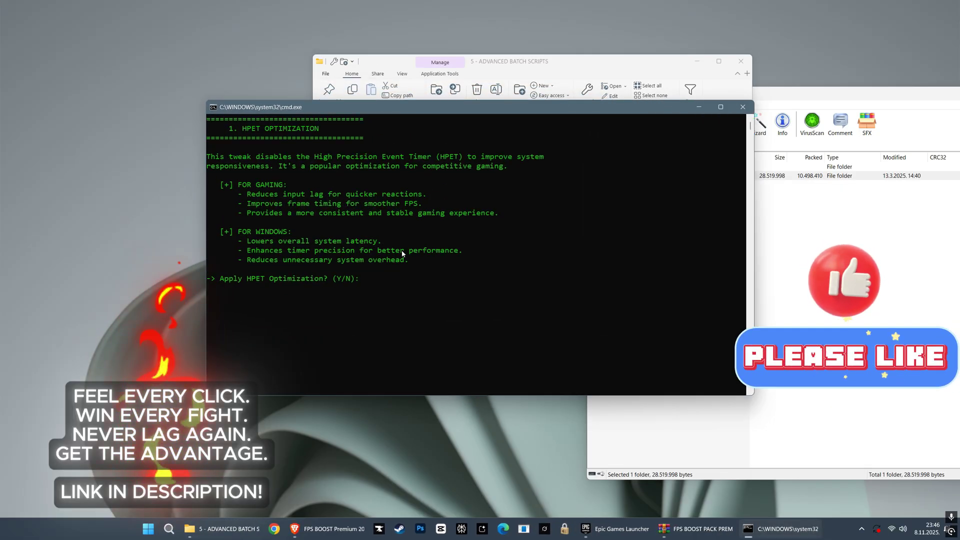
{"action": "scroll", "coordinate": [402, 253], "scroll_direction": "up", "scroll_amount": 1, "text": "ctrl"}
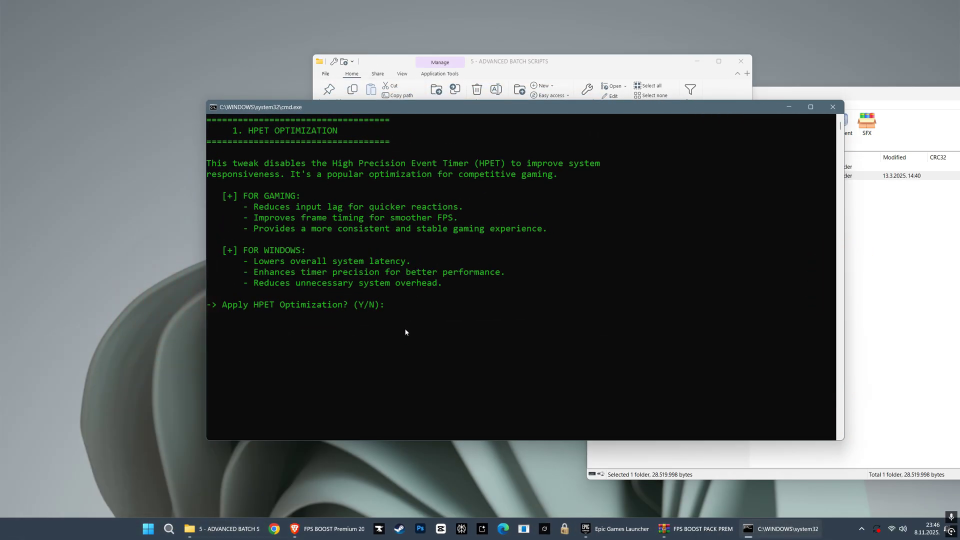
{"action": "type", "text": "y"}
{"action": "key", "text": "Return"}
{"action": "key", "text": "Return"}
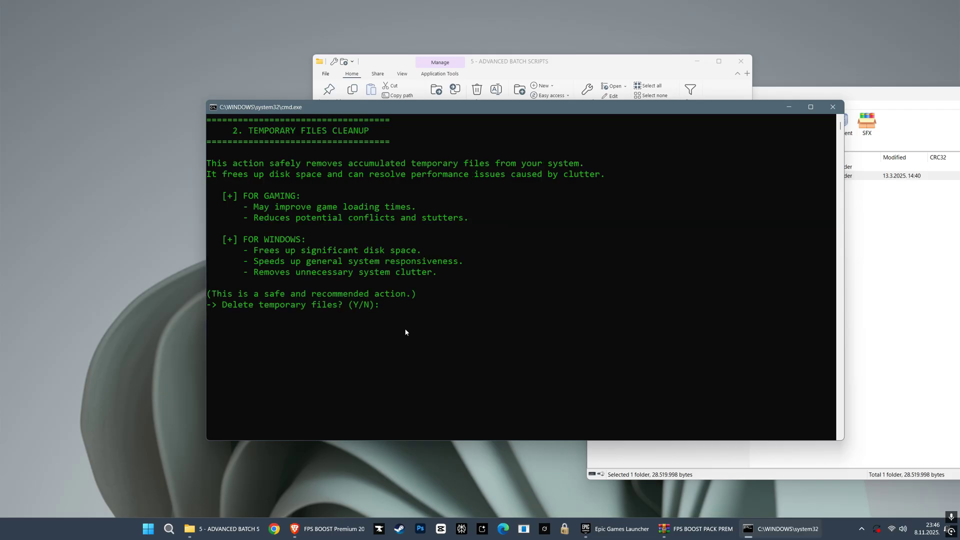
- Accept the script's deletion of temporary files and of system and application log files
{"action": "type", "text": "y"}
{"action": "key", "text": "Return"}
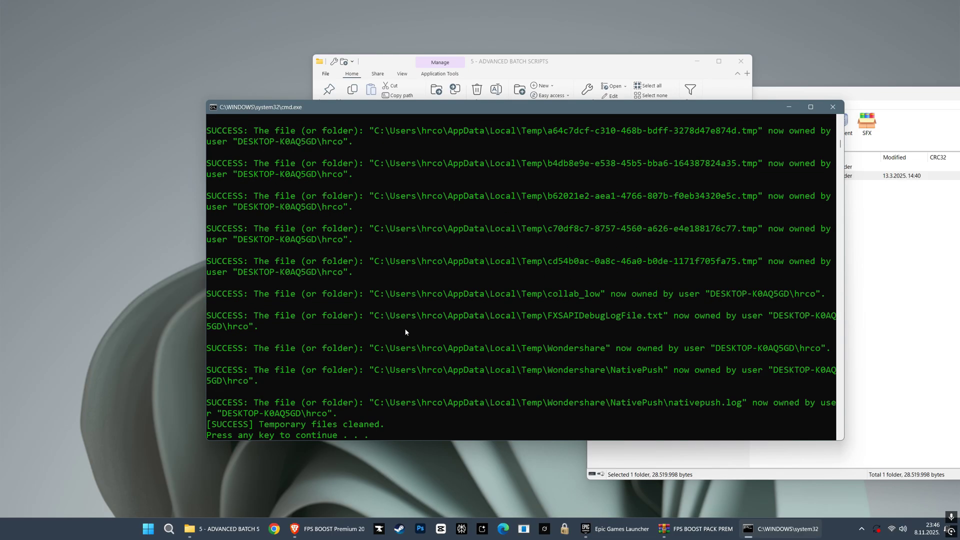
{"action": "key", "text": "Return"}
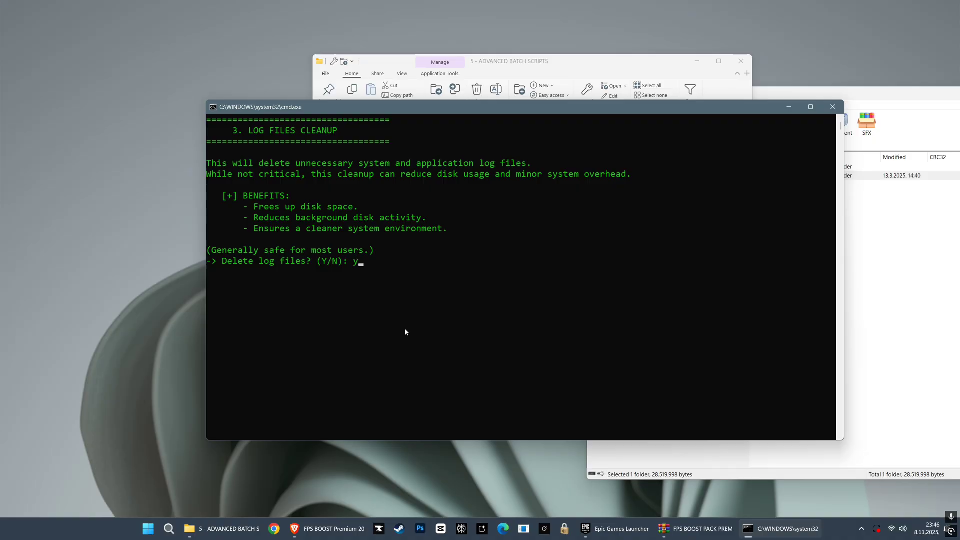
{"action": "type", "text": "y"}
{"action": "key", "text": "Return"}
{"action": "key", "text": "Return"}
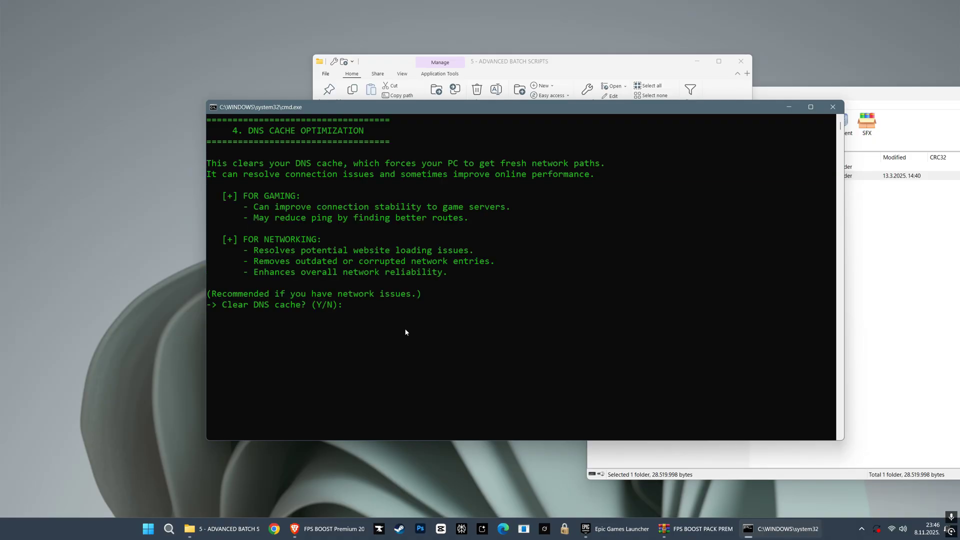
- Clear the DNS cache with the script and finish it
{"action": "type", "text": "y"}
{"action": "key", "text": "Return"}
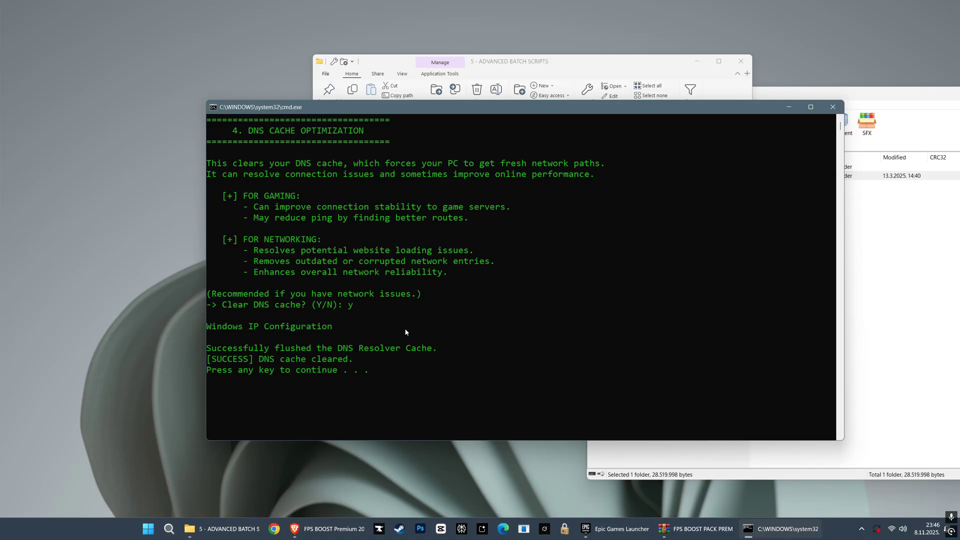
{"action": "key", "text": "Return"}
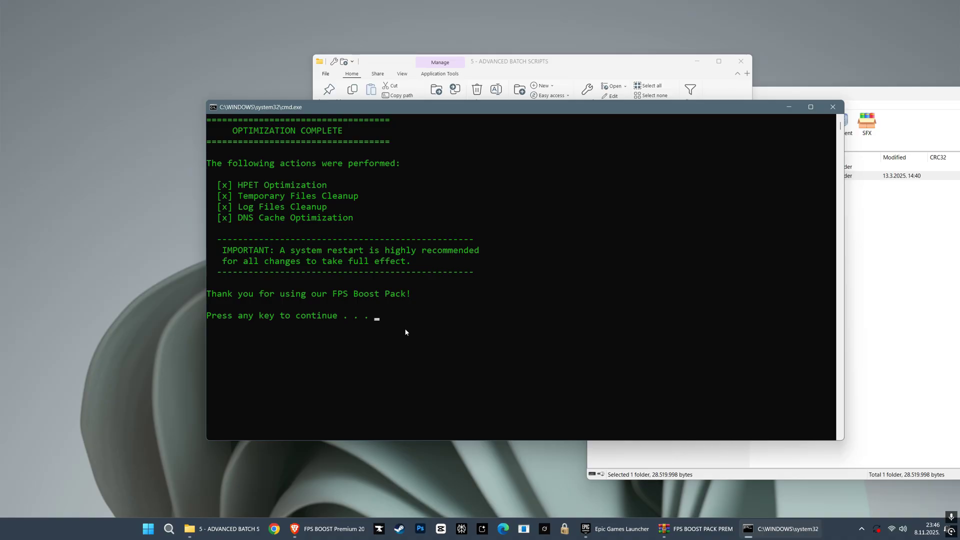
{"action": "key", "text": "Return"}
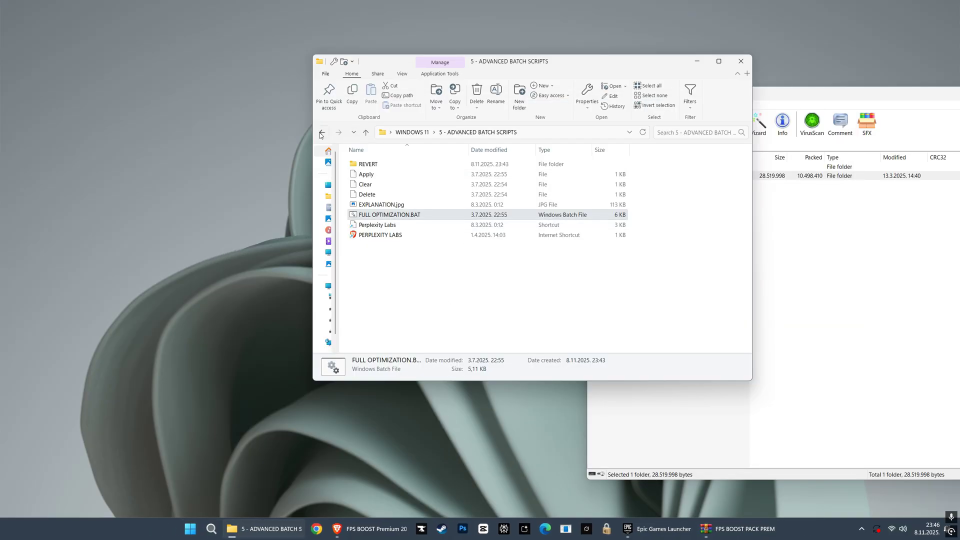
- Add AMD CPU Priority.reg from the AMD subfolder of 6 - CPU & PROCESS PRIORITY to the registry
{"action": "left_click", "coordinate": [322, 133]}
{"action": "double_click", "coordinate": [380, 225]}
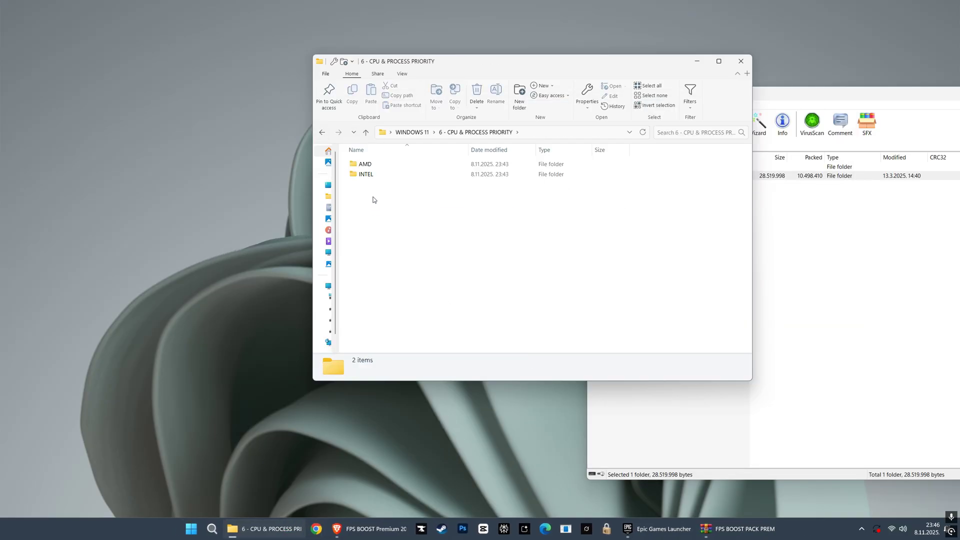
{"action": "double_click", "coordinate": [364, 165]}
{"action": "left_click", "coordinate": [368, 175]}
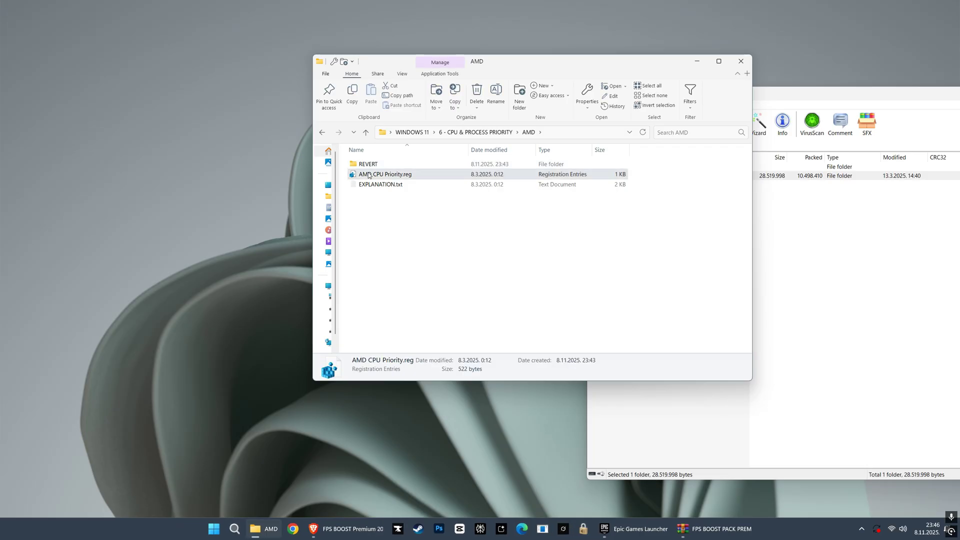
{"action": "double_click", "coordinate": [369, 175]}
{"action": "left_click", "coordinate": [547, 279]}
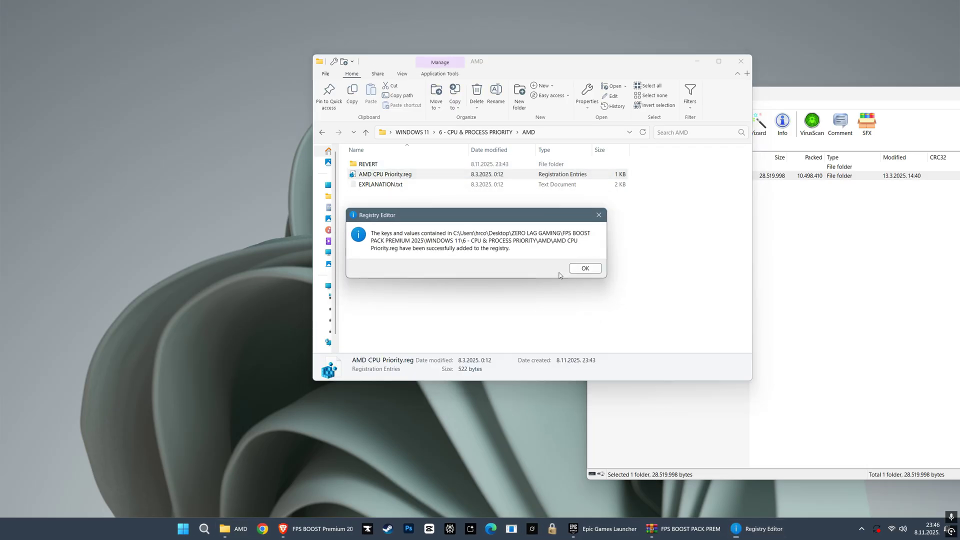
{"action": "left_click", "coordinate": [584, 269]}
- Run WINDOWS 11 TWEAKS.bat from the 7 - NETWORK OPTIMIZATION folder and apply its Windows timer optimization
{"action": "key", "text": "alt+Left"}
{"action": "key", "text": "alt+Left"}
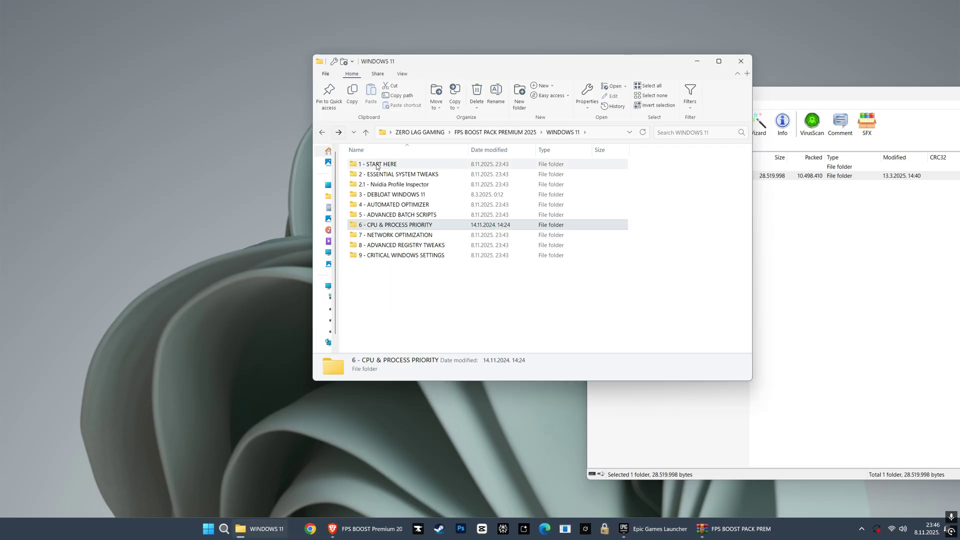
{"action": "double_click", "coordinate": [392, 234]}
{"action": "left_click", "coordinate": [376, 195]}
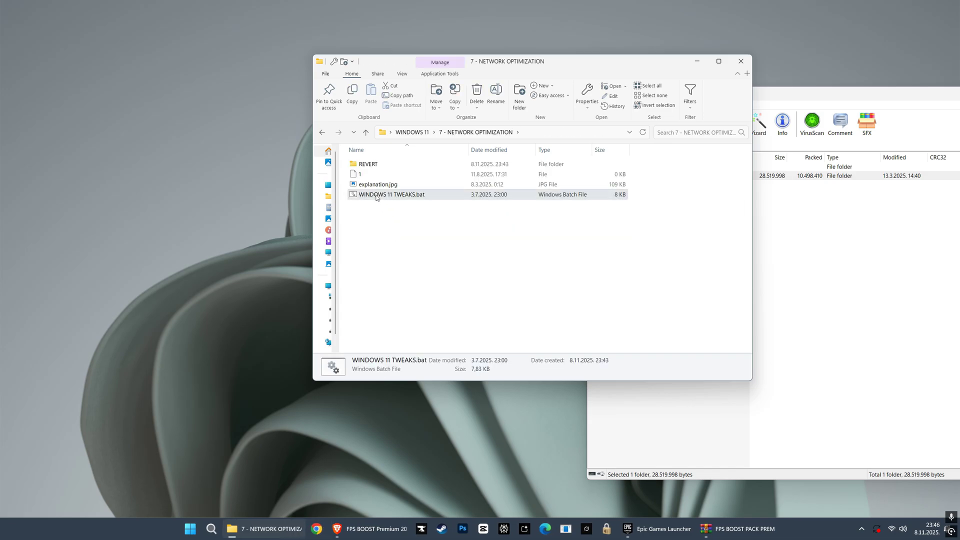
{"action": "double_click", "coordinate": [376, 195]}
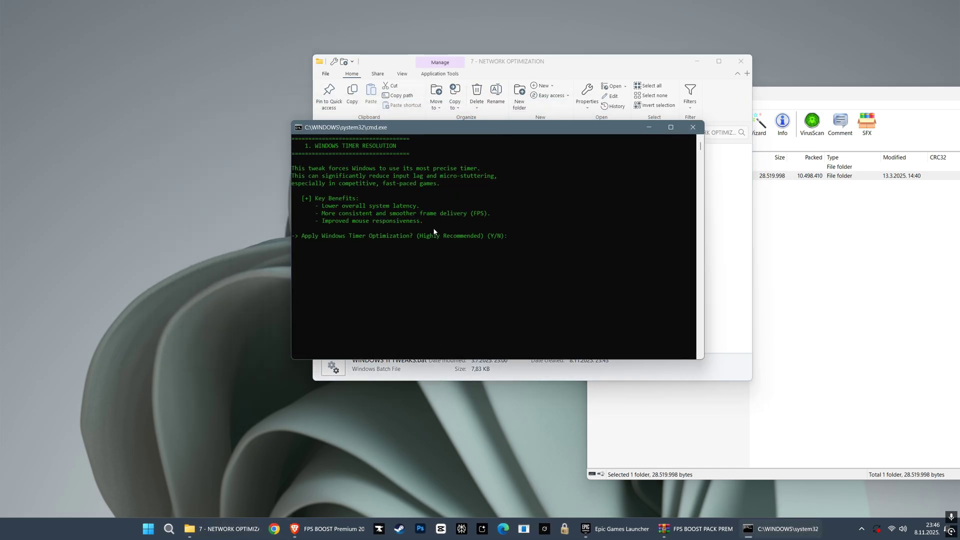
{"action": "scroll", "coordinate": [434, 232], "scroll_direction": "up", "scroll_amount": 2, "text": "ctrl"}
{"action": "type", "text": "y"}
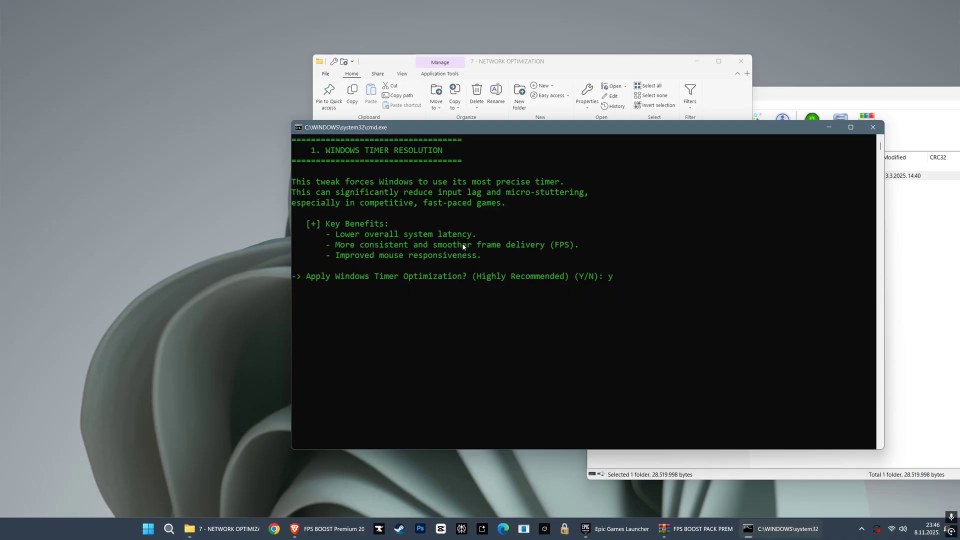
{"action": "key", "text": "Return"}
{"action": "key", "text": "Return"}
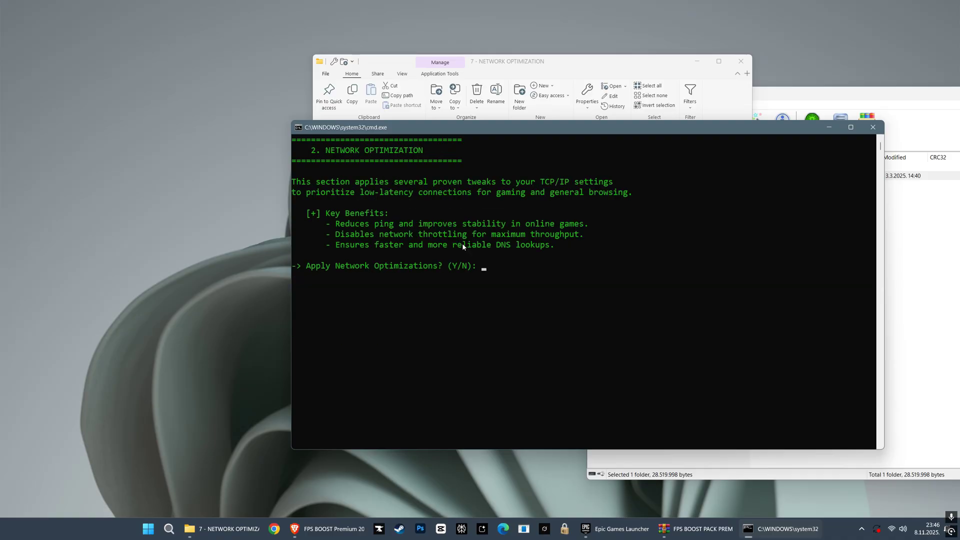
- Apply the script's network optimizations and GPU optimizations
{"action": "type", "text": "y"}
{"action": "key", "text": "Return"}
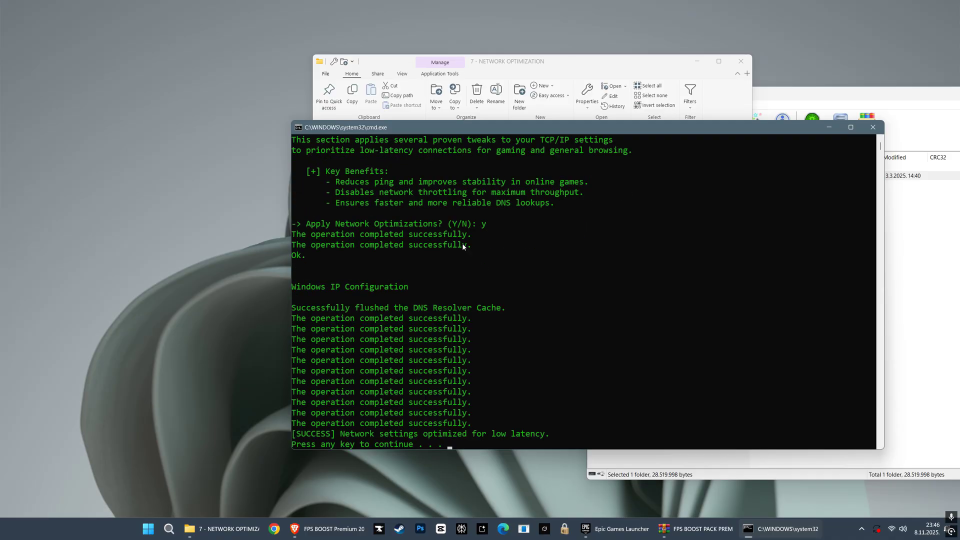
{"action": "key", "text": "Return"}
{"action": "type", "text": "y"}
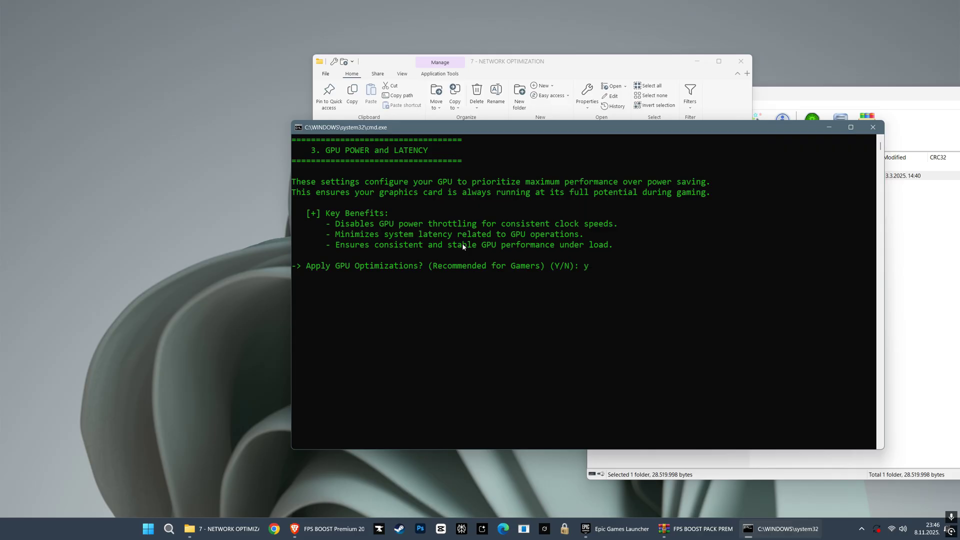
{"action": "key", "text": "Return"}
{"action": "key", "text": "Return"}
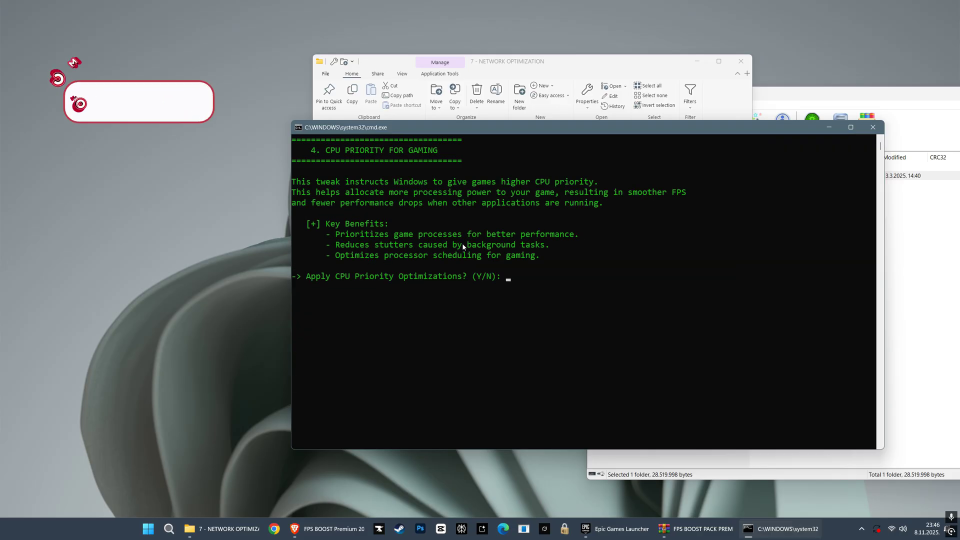
- Apply the script's CPU priority optimizations and finish the script
{"action": "type", "text": "y"}
{"action": "key", "text": "Return"}
{"action": "key", "text": "Return"}
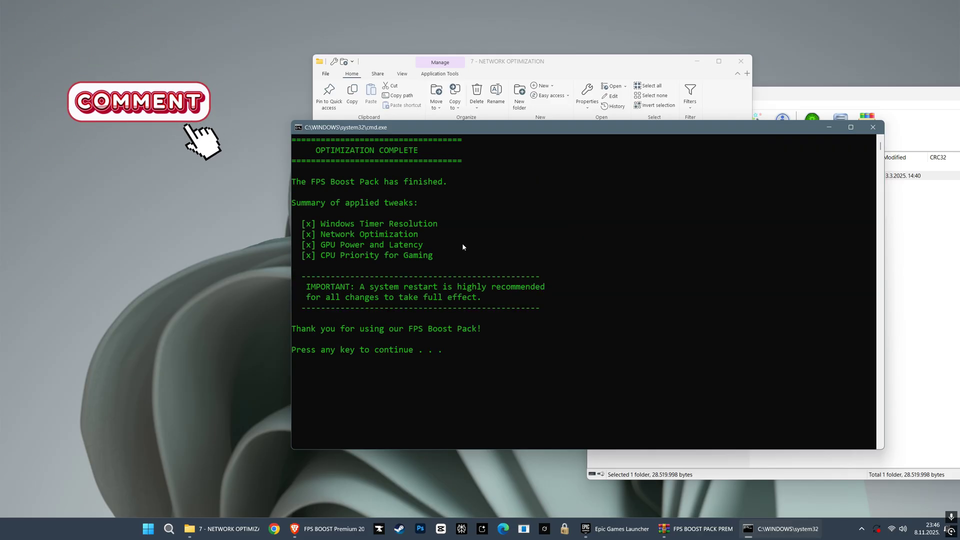
{"action": "key", "text": "Return"}
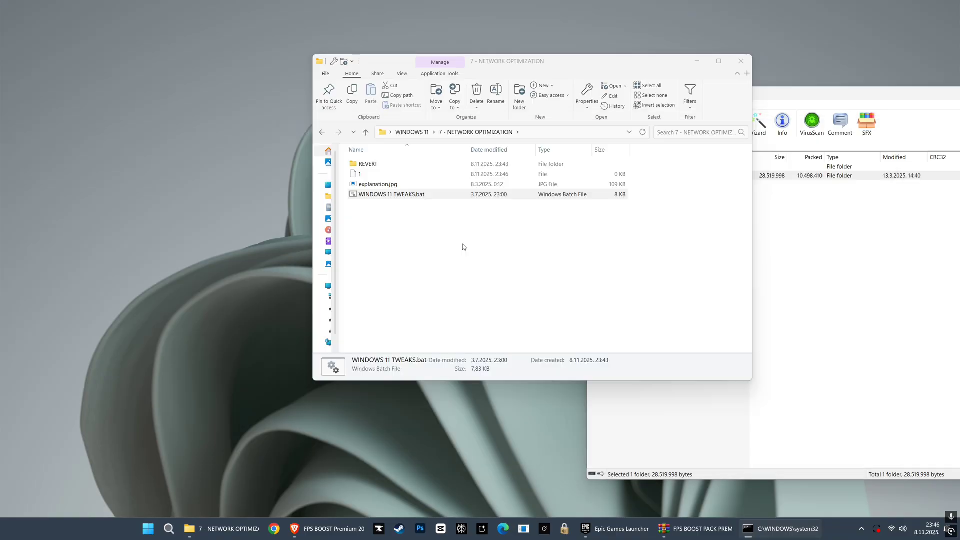
- Add 32GB Ram.reg from the RAM OPTIMISATION subfolder of 8 - ADVANCED REGISTRY TWEAKS to the registry
{"action": "key", "text": "alt+Up"}
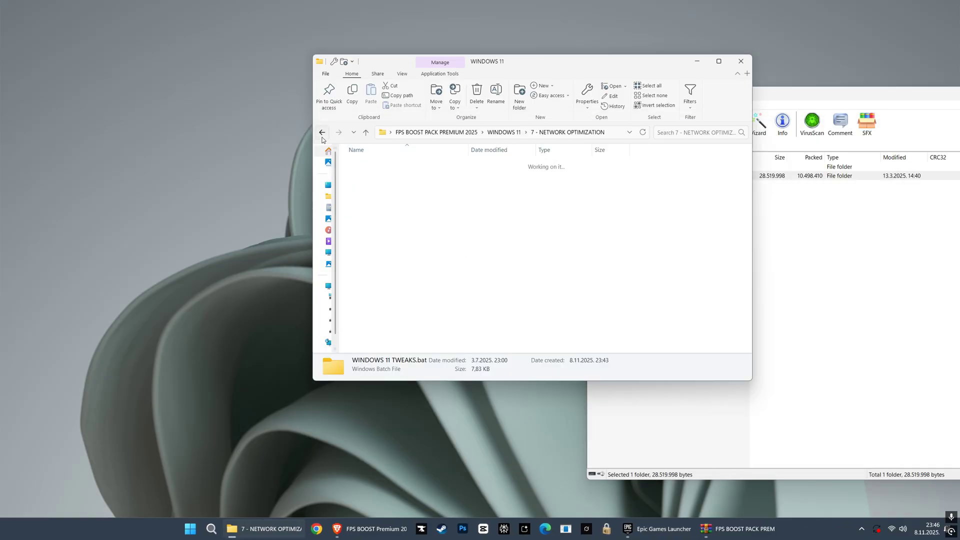
{"action": "left_click", "coordinate": [381, 247]}
{"action": "double_click", "coordinate": [381, 247]}
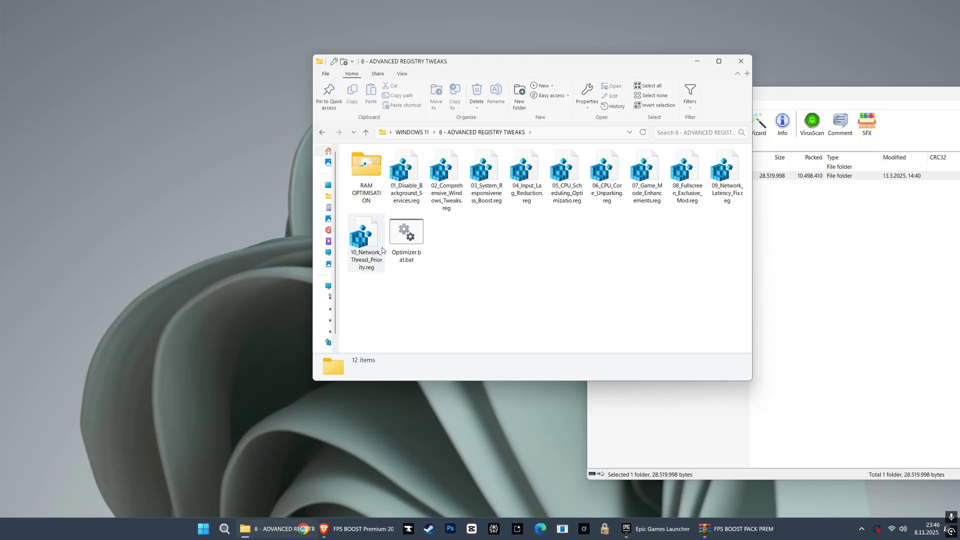
{"action": "double_click", "coordinate": [368, 185]}
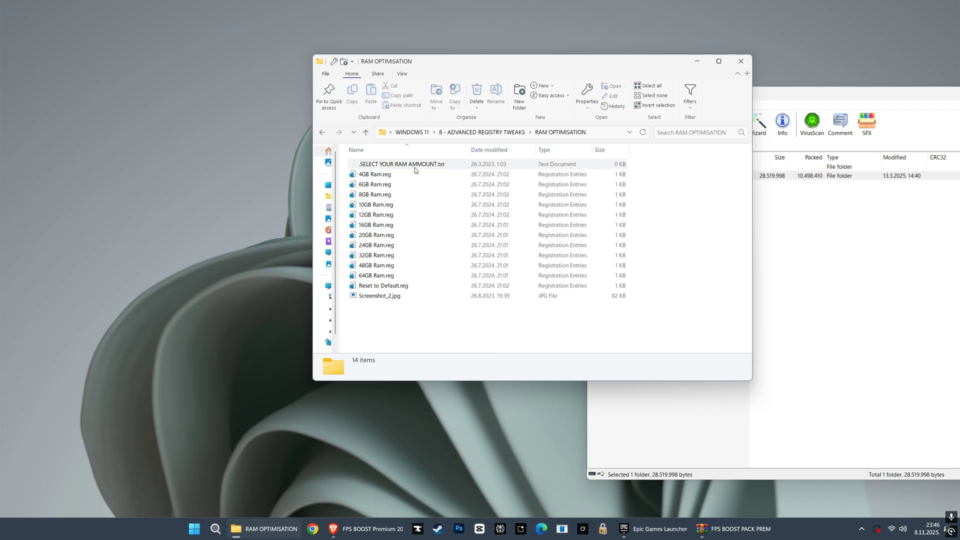
{"action": "double_click", "coordinate": [378, 254]}
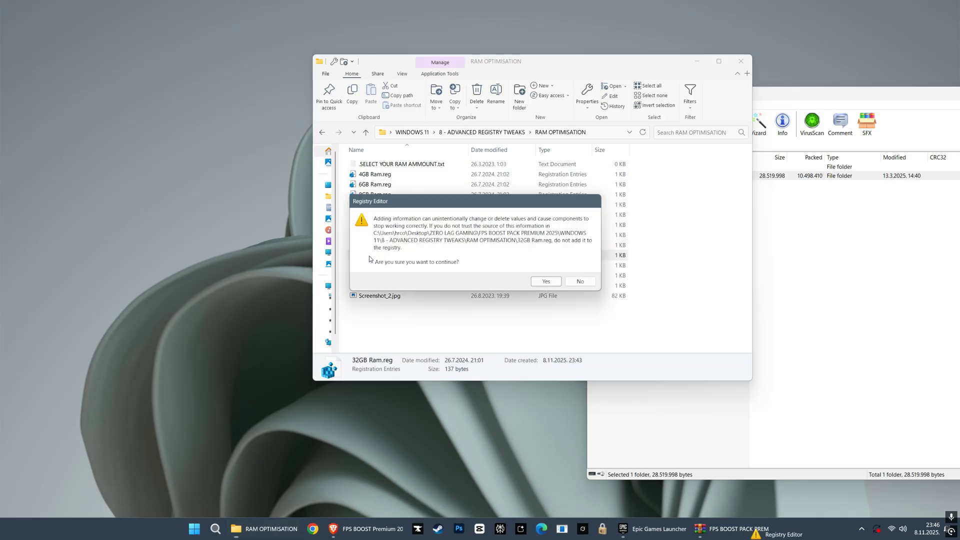
{"action": "left_click", "coordinate": [539, 284]}
{"action": "left_click", "coordinate": [585, 270]}
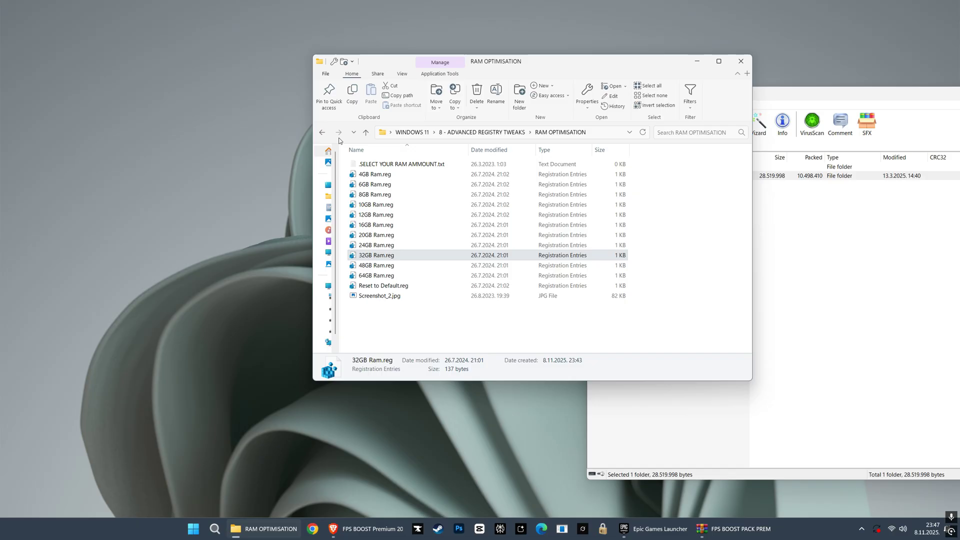
- Add 01_Disable_Background_Services.reg and 02_Comprehensive_Windows_Tweaks.reg from 8 - ADVANCED REGISTRY TWEAKS to the registry
{"action": "left_click", "coordinate": [322, 133]}
{"action": "double_click", "coordinate": [403, 171]}
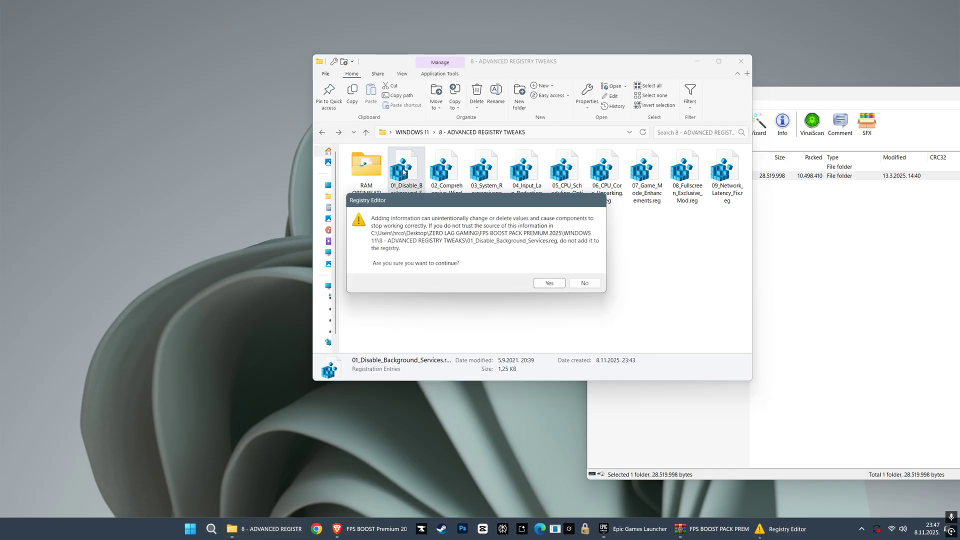
{"action": "left_click", "coordinate": [547, 283]}
{"action": "left_click", "coordinate": [584, 269]}
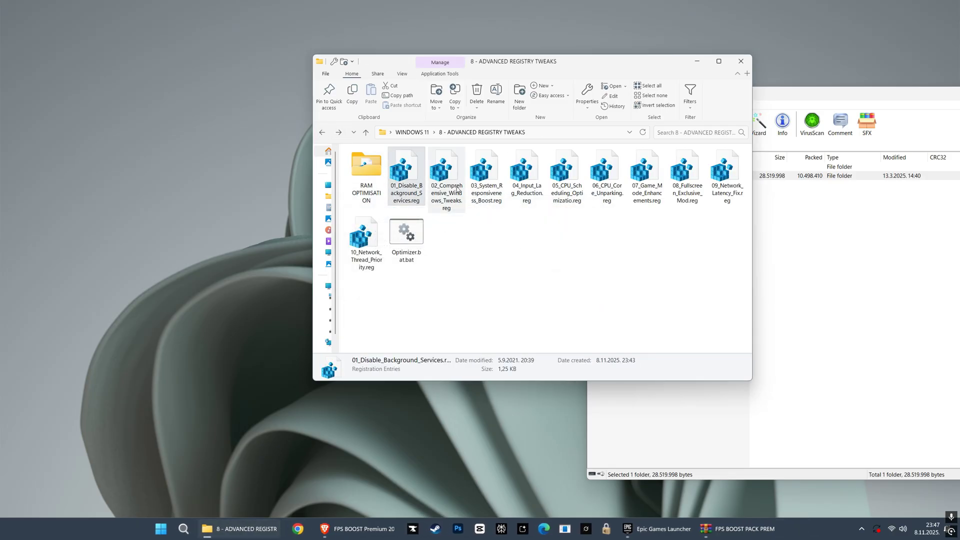
{"action": "double_click", "coordinate": [444, 173]}
{"action": "left_click", "coordinate": [547, 281]}
{"action": "left_click", "coordinate": [584, 270]}
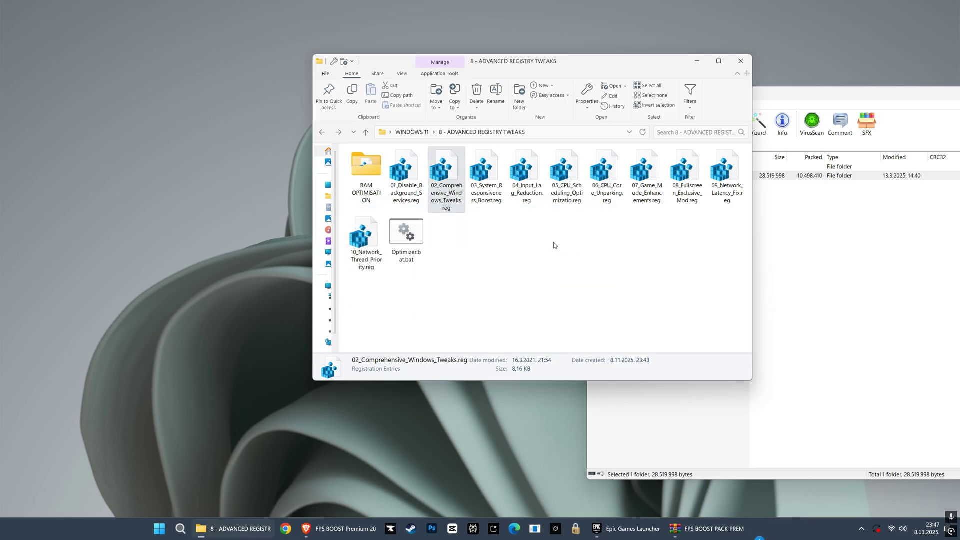
- Add 03_System_Responsiveness_Boost.reg and 04_Input_Lag_Reduction.reg to the registry
{"action": "double_click", "coordinate": [488, 179]}
{"action": "left_click", "coordinate": [571, 271]}
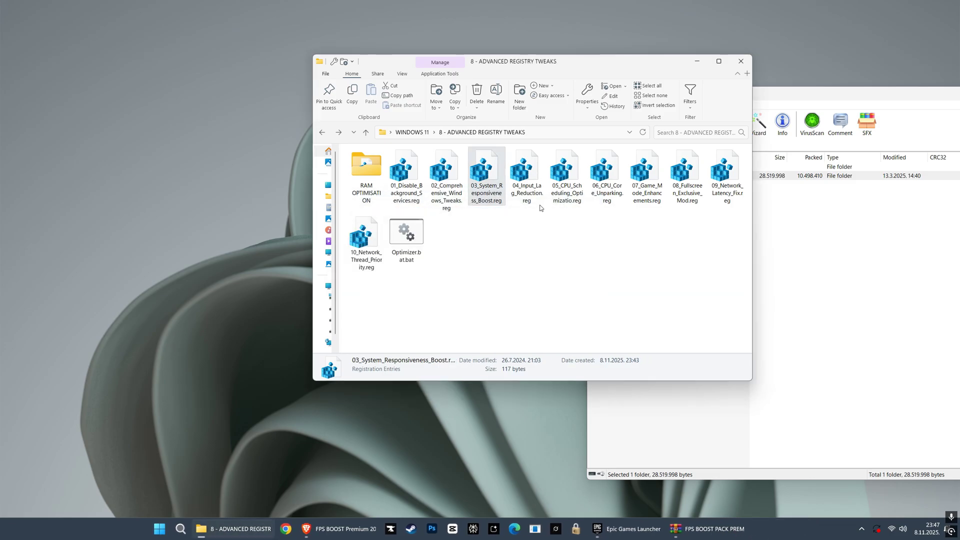
{"action": "double_click", "coordinate": [530, 189]}
{"action": "left_click", "coordinate": [552, 284]}
{"action": "left_click", "coordinate": [582, 270]}
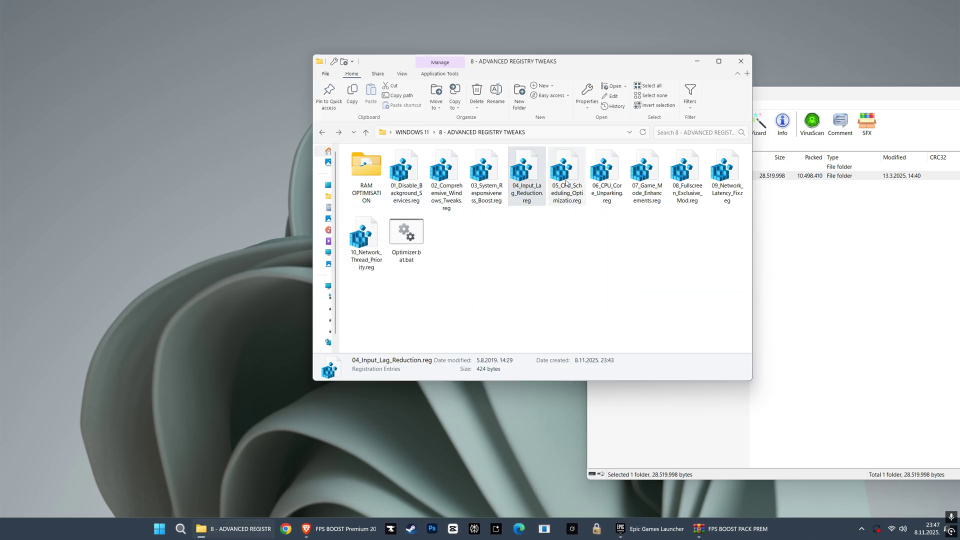
- Add 05_CPU_Scheduling_Optimizatio.reg and 06_CPU_Core_Unparking.reg to the registry
{"action": "double_click", "coordinate": [565, 172]}
{"action": "left_click", "coordinate": [550, 281]}
{"action": "left_click", "coordinate": [576, 265]}
{"action": "double_click", "coordinate": [605, 172]}
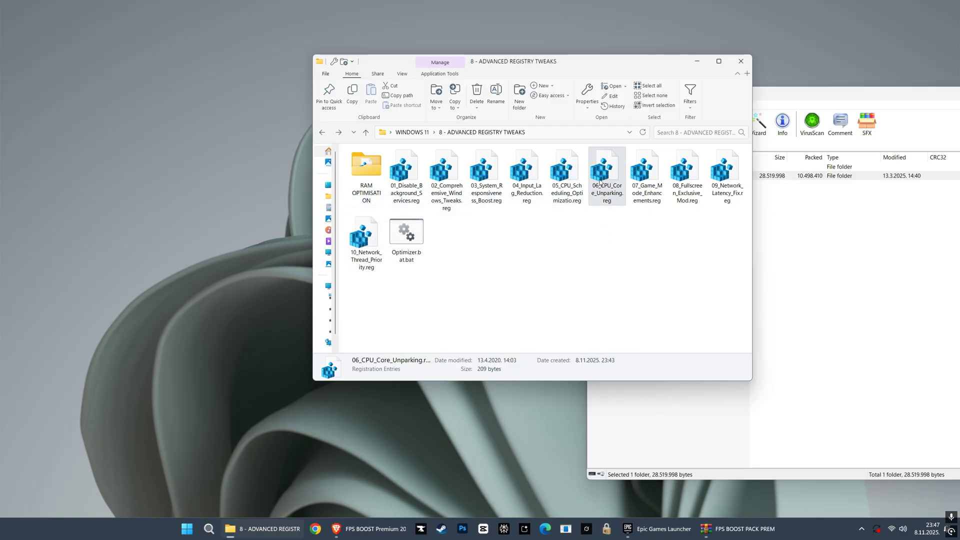
{"action": "left_click", "coordinate": [550, 281]}
{"action": "left_click", "coordinate": [583, 268]}
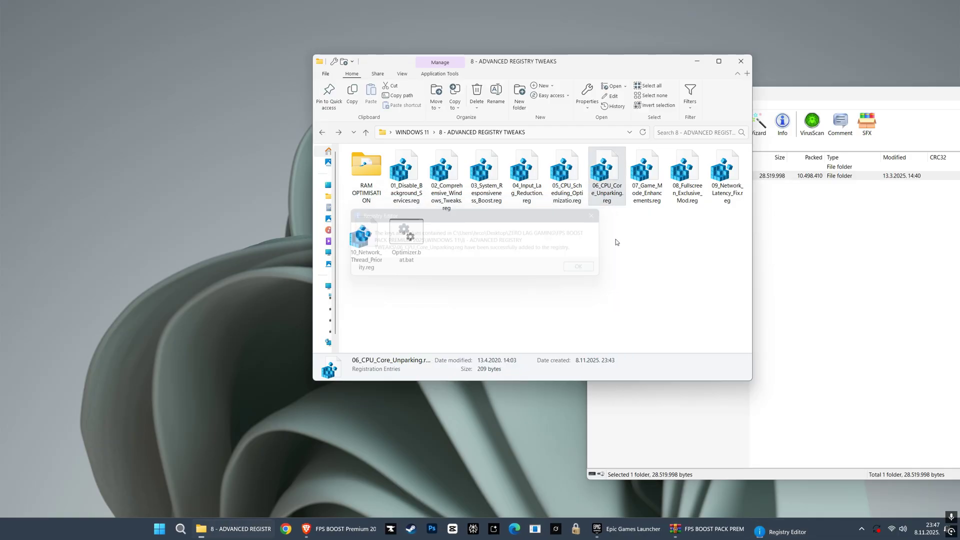
- Add 07_Game_Mode_Enhancements.reg and 08_Fullscreen_Exclusive_Mod.reg to the registry
{"action": "double_click", "coordinate": [644, 173]}
{"action": "left_click", "coordinate": [550, 284]}
{"action": "left_click", "coordinate": [583, 296]}
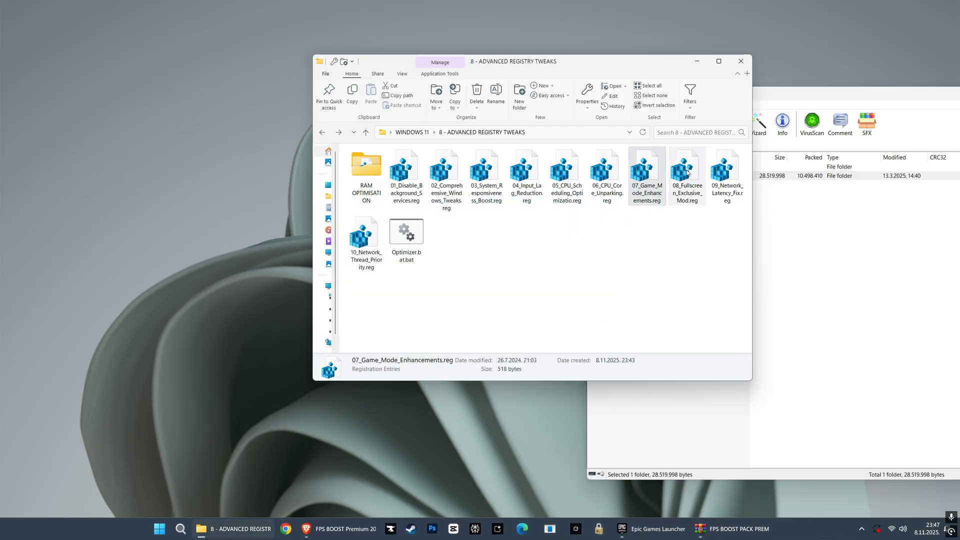
{"action": "double_click", "coordinate": [685, 172]}
{"action": "left_click", "coordinate": [550, 284]}
{"action": "left_click", "coordinate": [583, 295]}
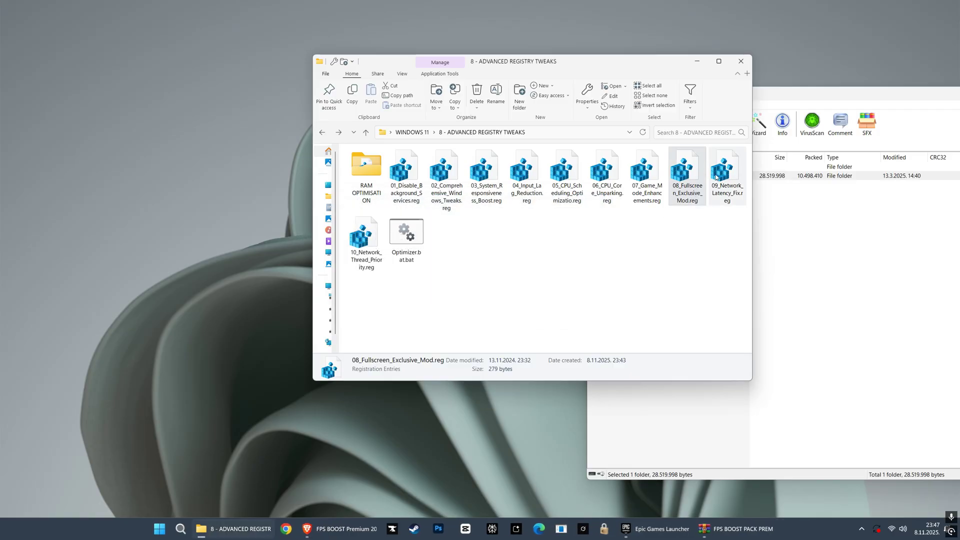
- Add 09_Network_Latency_Fix.reg and 10_Network_Thread_Priority.reg to the registry
{"action": "double_click", "coordinate": [724, 172]}
{"action": "left_click", "coordinate": [550, 284]}
{"action": "left_click", "coordinate": [583, 268]}
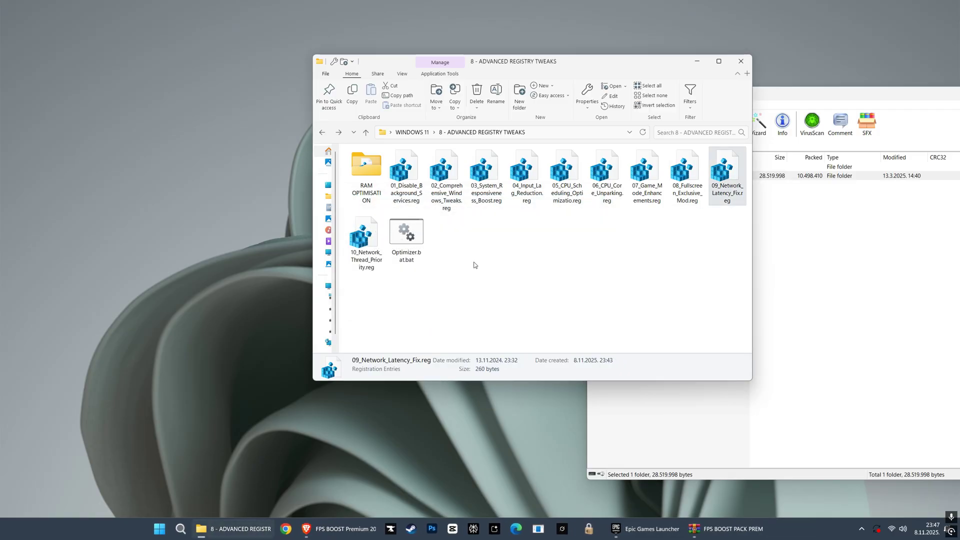
{"action": "double_click", "coordinate": [364, 231]}
{"action": "left_click", "coordinate": [550, 283]}
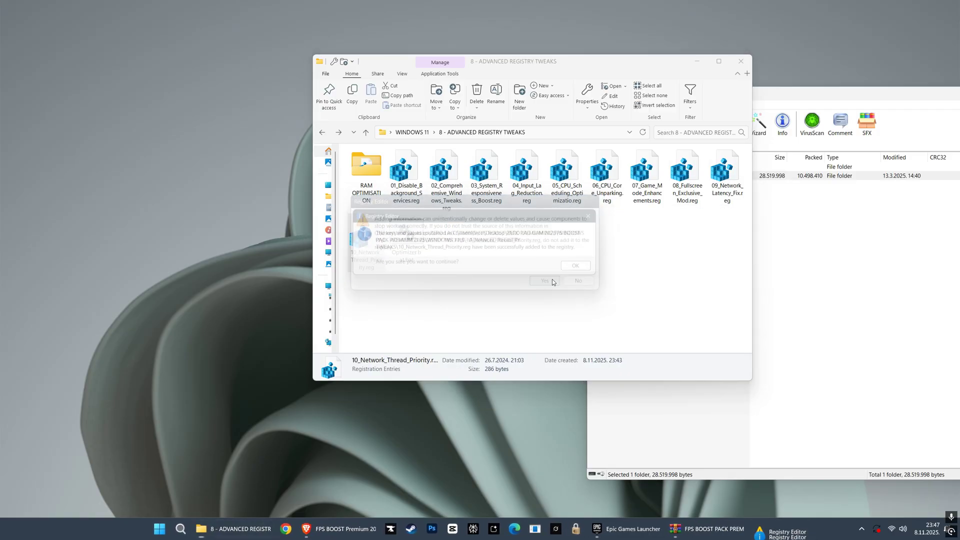
{"action": "left_click", "coordinate": [583, 268]}
- Run Optimizer.bat.bat from the 8 - ADVANCED REGISTRY TWEAKS folder, apply its optimizations and exit the script
{"action": "double_click", "coordinate": [406, 233]}
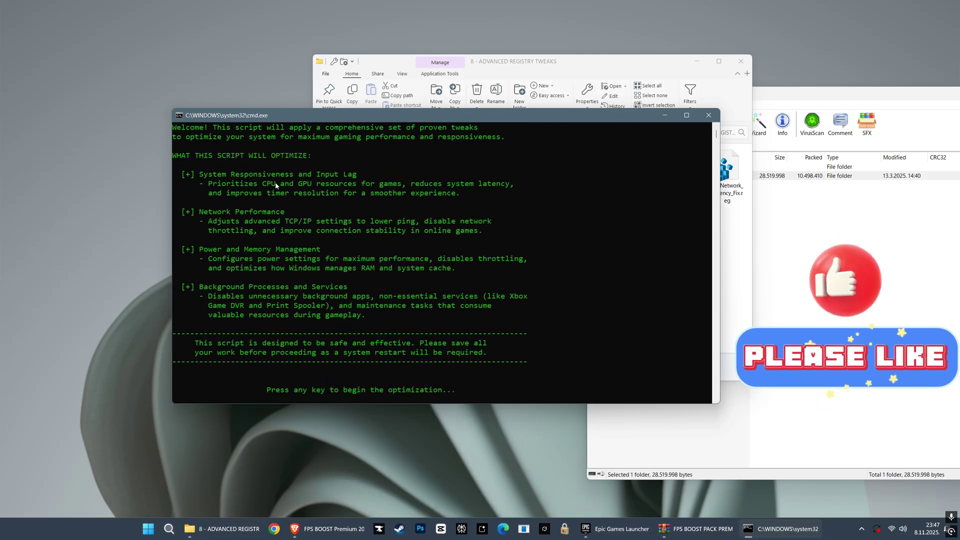
{"action": "key", "text": "Return"}
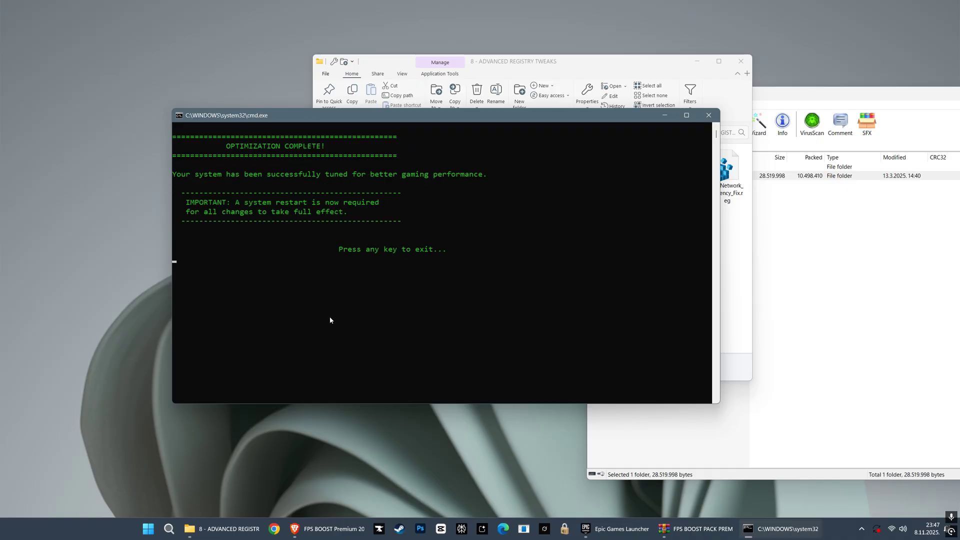
{"action": "key", "text": "Return"}
- Run Services_Tuner.bat from the 9 - CRITICAL WINDOWS SETTINGS folder, apply its optimizations and exit the script
{"action": "left_click", "coordinate": [322, 132]}
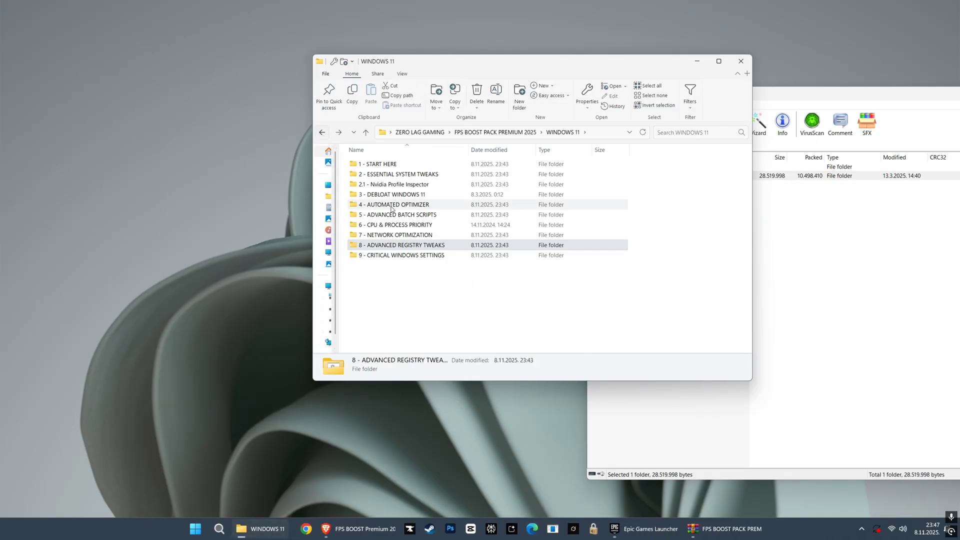
{"action": "double_click", "coordinate": [397, 255]}
{"action": "double_click", "coordinate": [380, 184]}
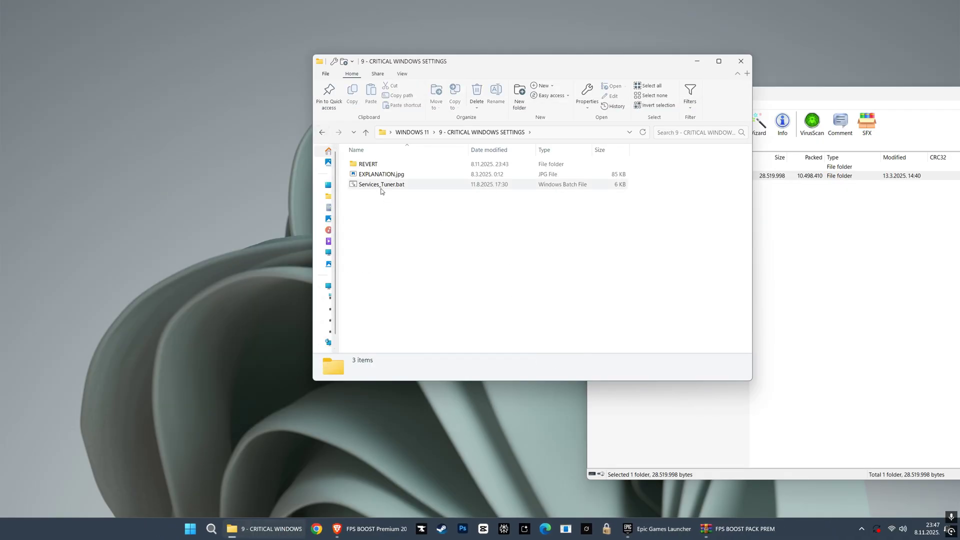
{"action": "scroll", "coordinate": [381, 144], "scroll_direction": "up", "scroll_amount": 3, "text": "ctrl"}
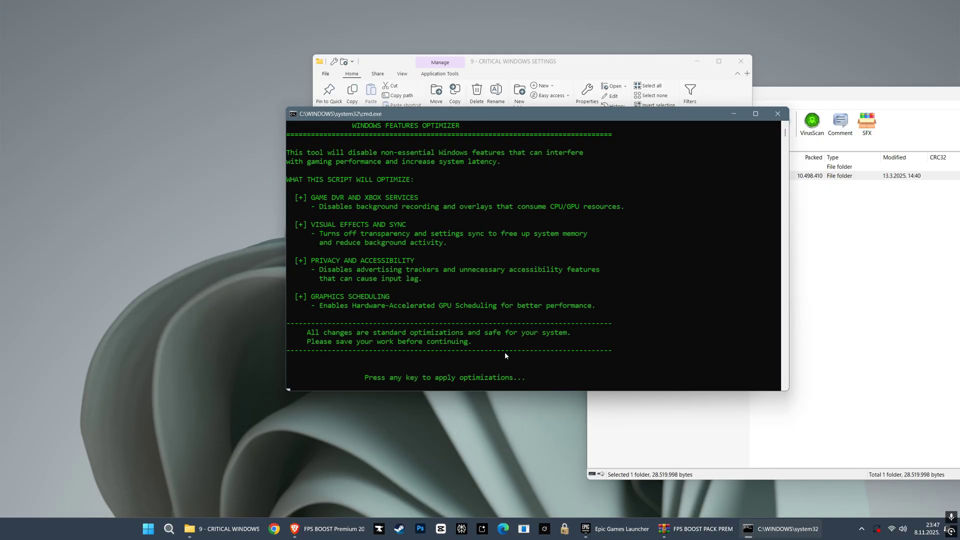
{"action": "key", "text": "Return"}
{"action": "key", "text": "Return"}
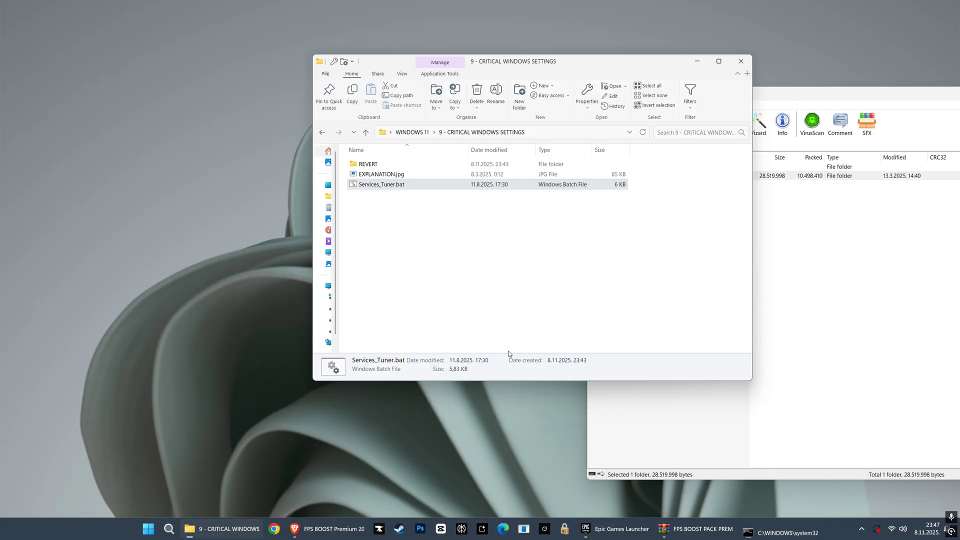
- Close the WINDOWS 11 folder window and the FPS BOOST PACK PREMIUM 2025.zip archive window
{"action": "left_click", "coordinate": [321, 132]}
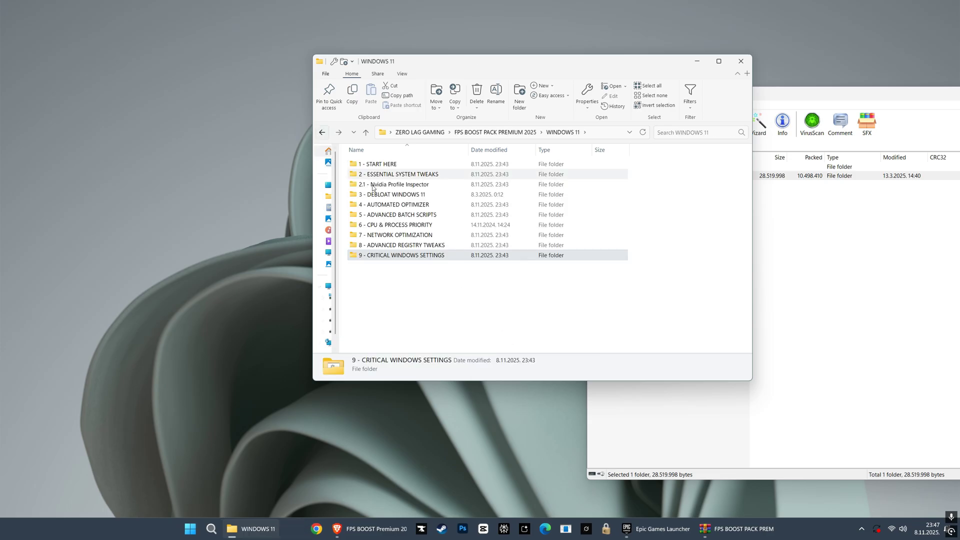
{"action": "left_click", "coordinate": [741, 61]}
{"action": "left_click_drag", "start_coordinate": [819, 100], "coordinate": [532, 92]}
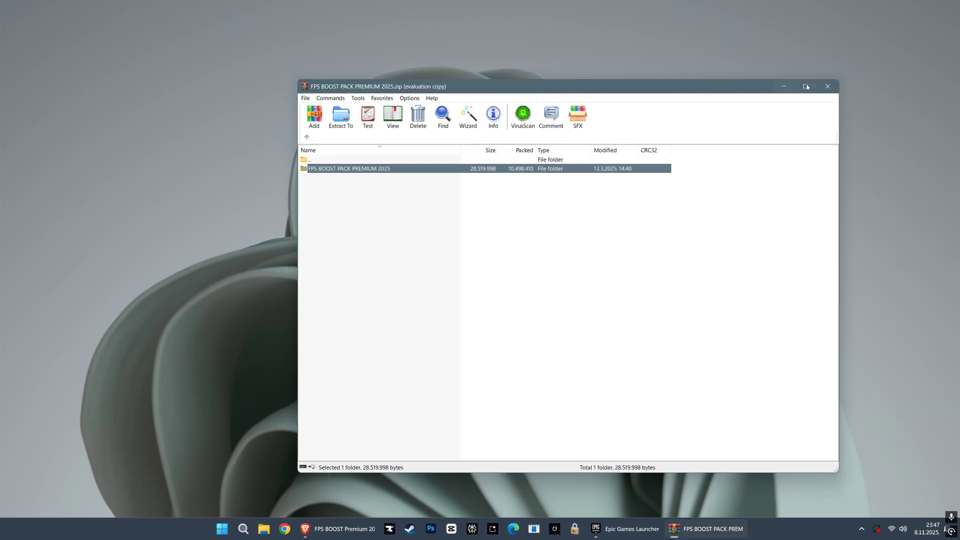
{"action": "left_click", "coordinate": [828, 86]}
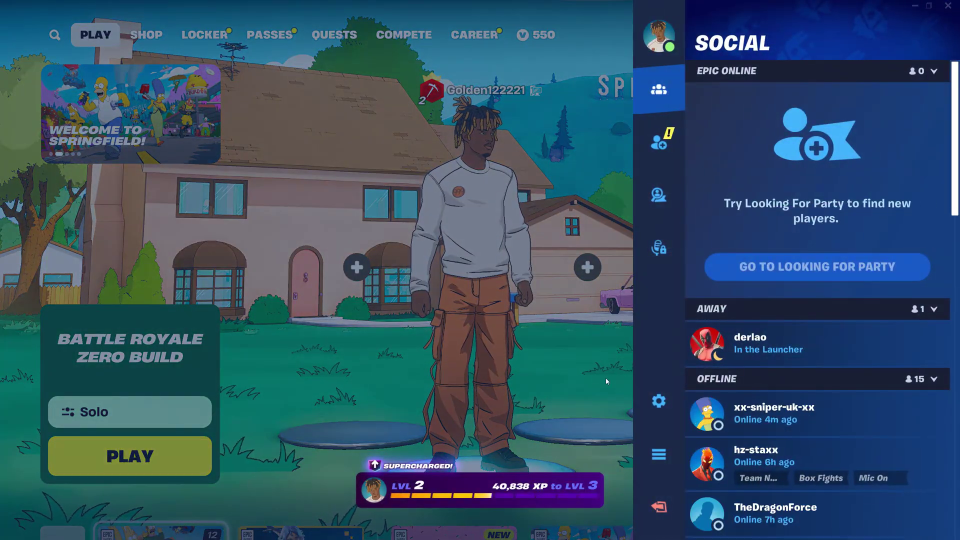
- Open Fortnite's video settings and set NVIDIA Reflex Low Latency to On +Boost in the advanced graphics section
{"action": "left_click", "coordinate": [658, 400]}
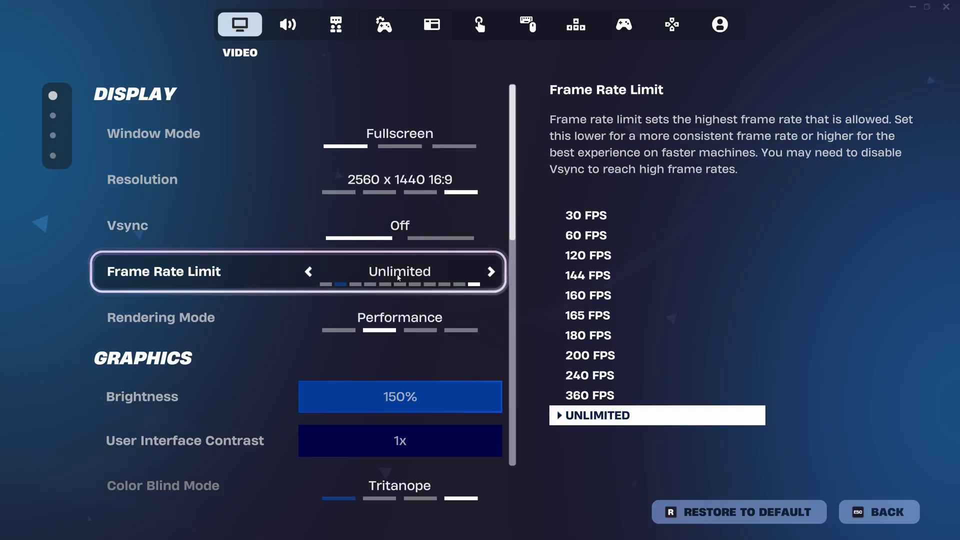
{"action": "scroll", "coordinate": [406, 362], "scroll_direction": "down", "scroll_amount": 3}
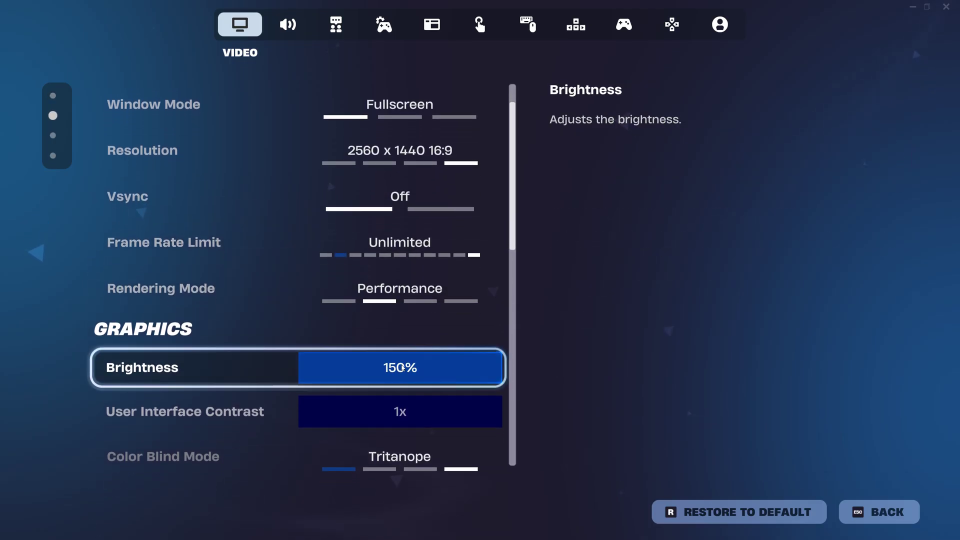
{"action": "scroll", "coordinate": [406, 363], "scroll_direction": "down", "scroll_amount": 5}
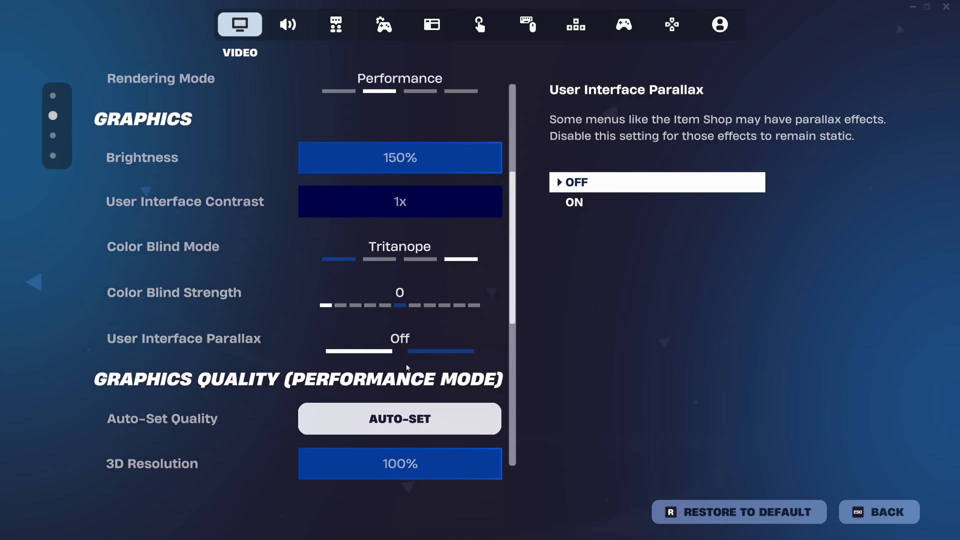
{"action": "scroll", "coordinate": [406, 369], "scroll_direction": "down", "scroll_amount": 5}
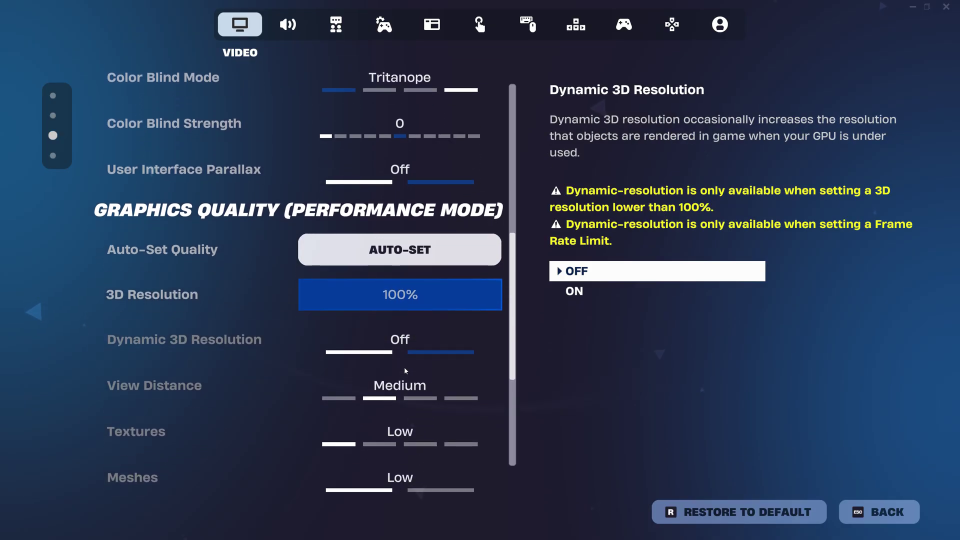
{"action": "scroll", "coordinate": [403, 369], "scroll_direction": "down", "scroll_amount": 3}
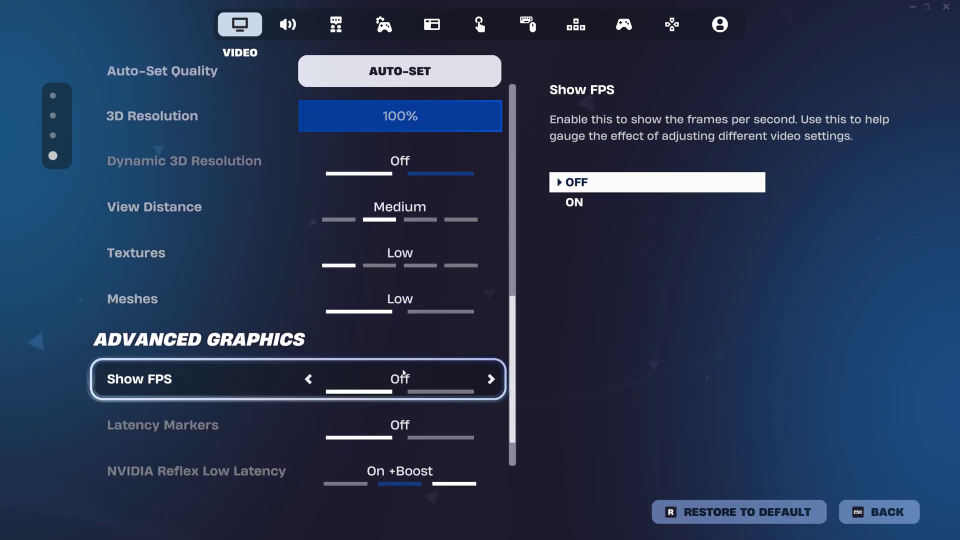
{"action": "left_click", "coordinate": [400, 416]}
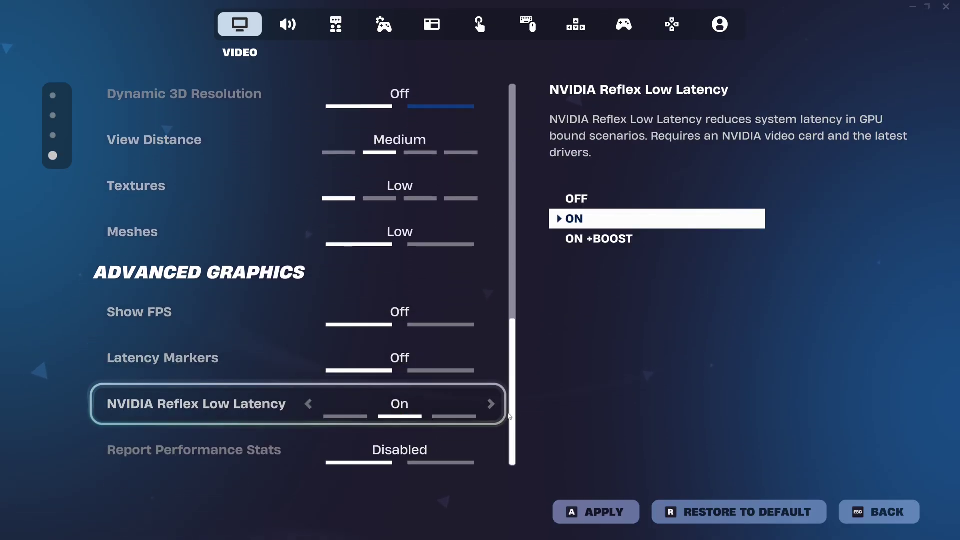
{"action": "left_click", "coordinate": [491, 405]}
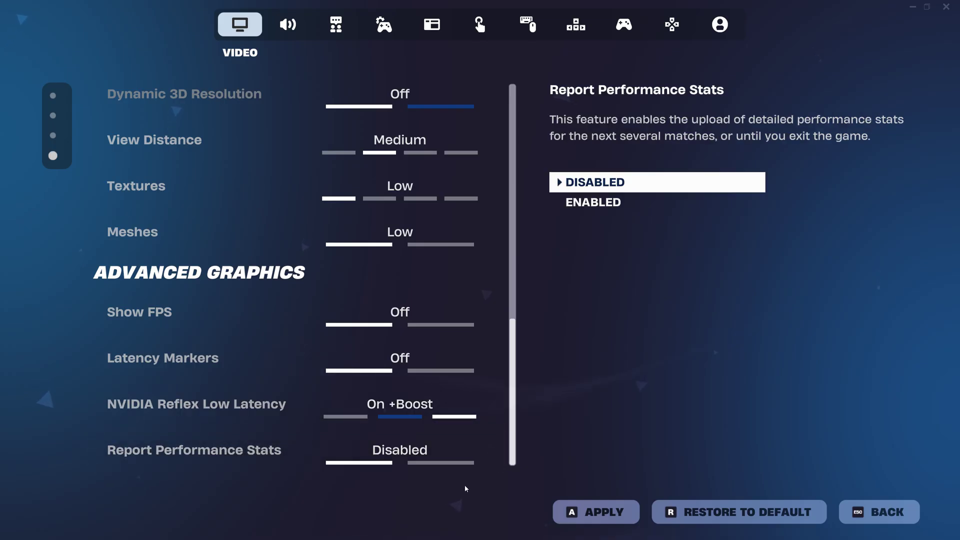